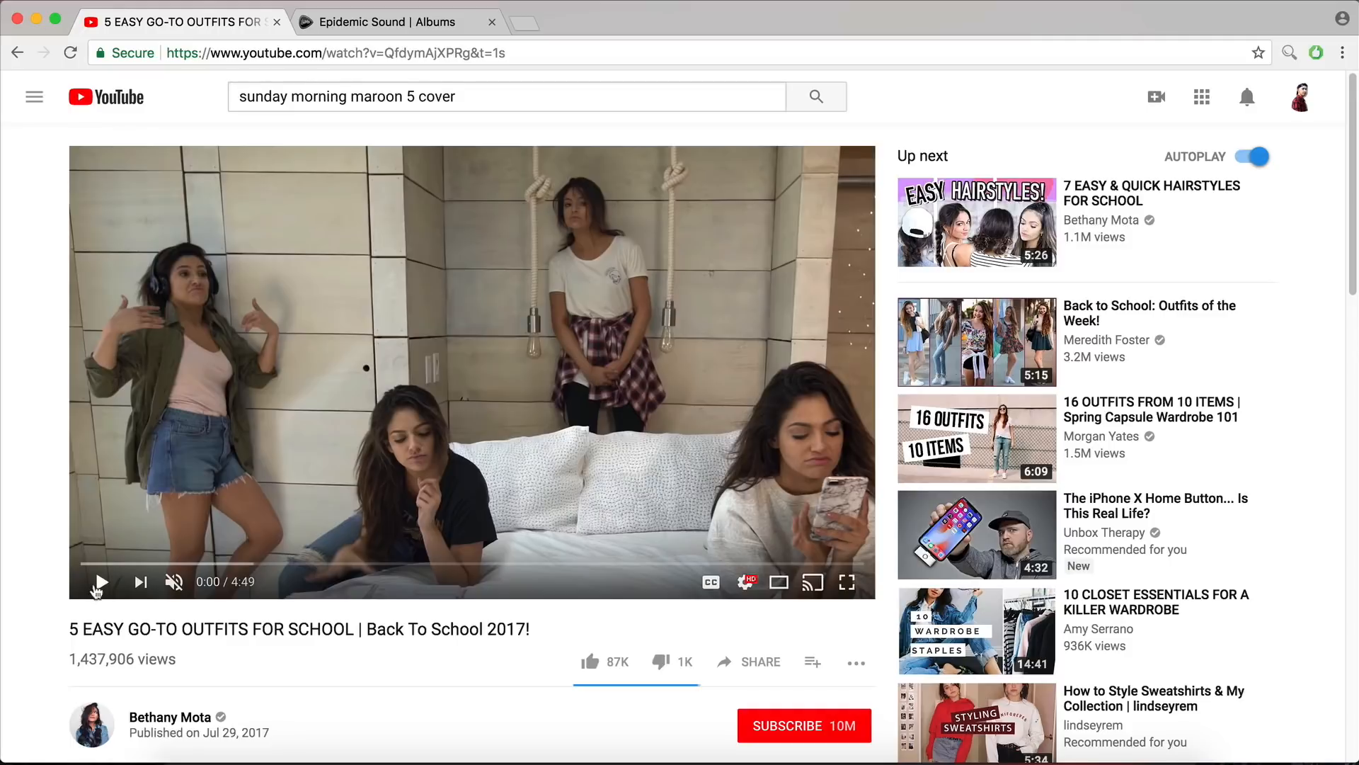
Step: Play and replay the opening shot of the back-to-school outfits video to examine its clone effect
{"action": "left_click", "coordinate": [102, 582]}
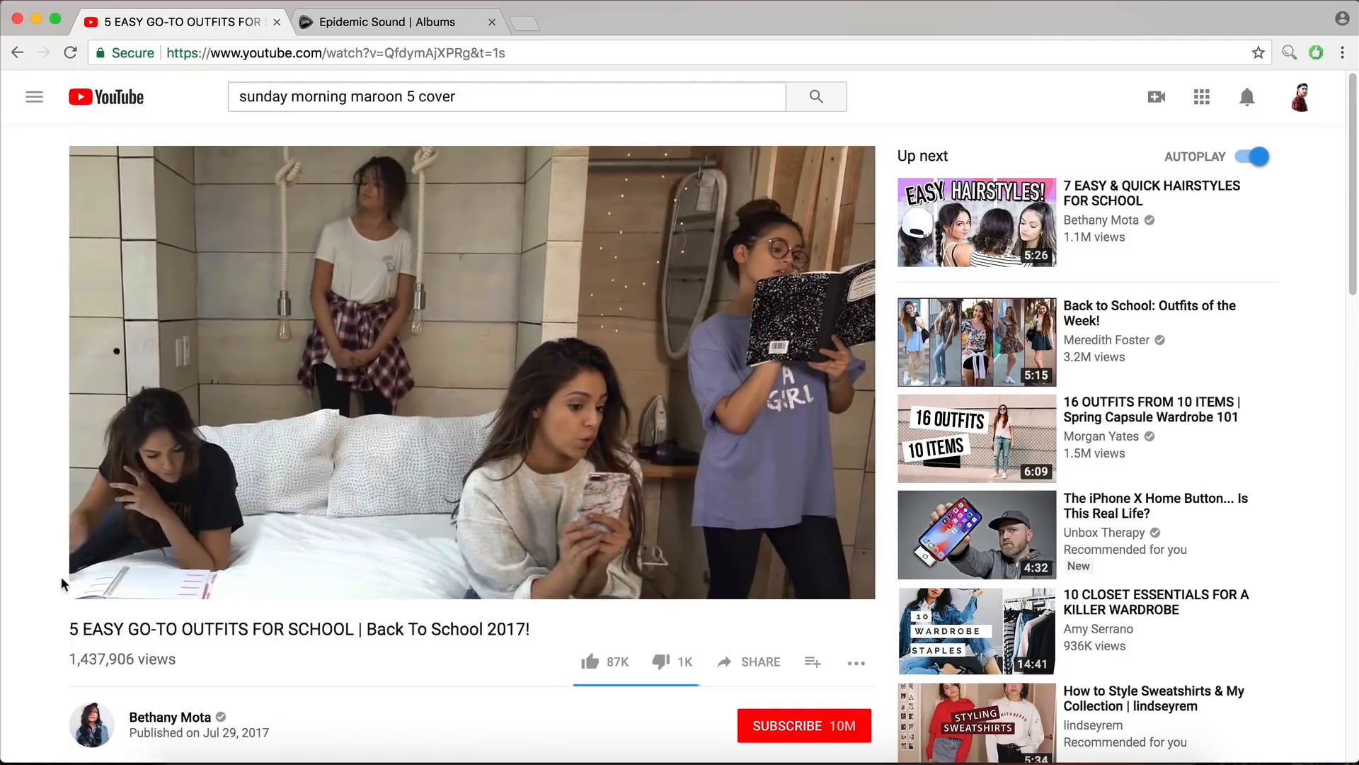
{"action": "left_click", "coordinate": [92, 581]}
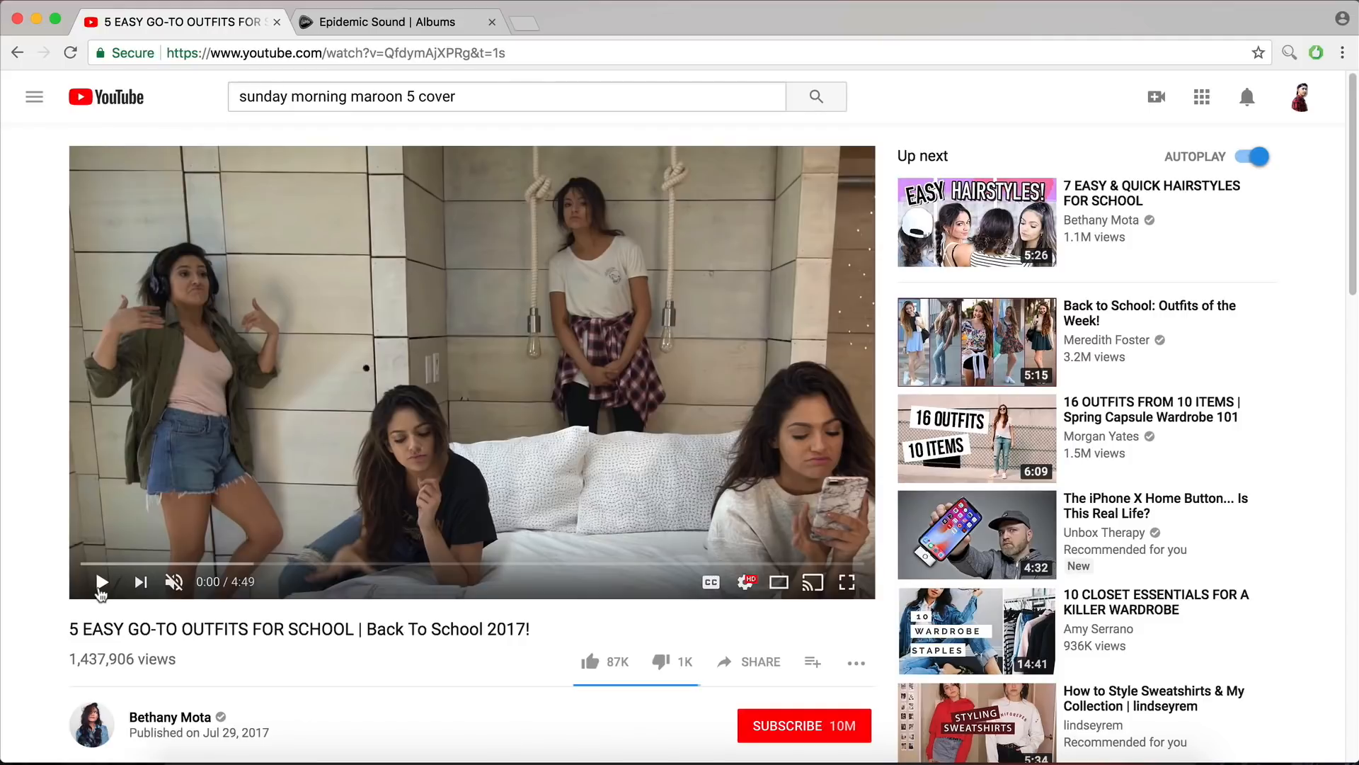
{"action": "left_click", "coordinate": [102, 582]}
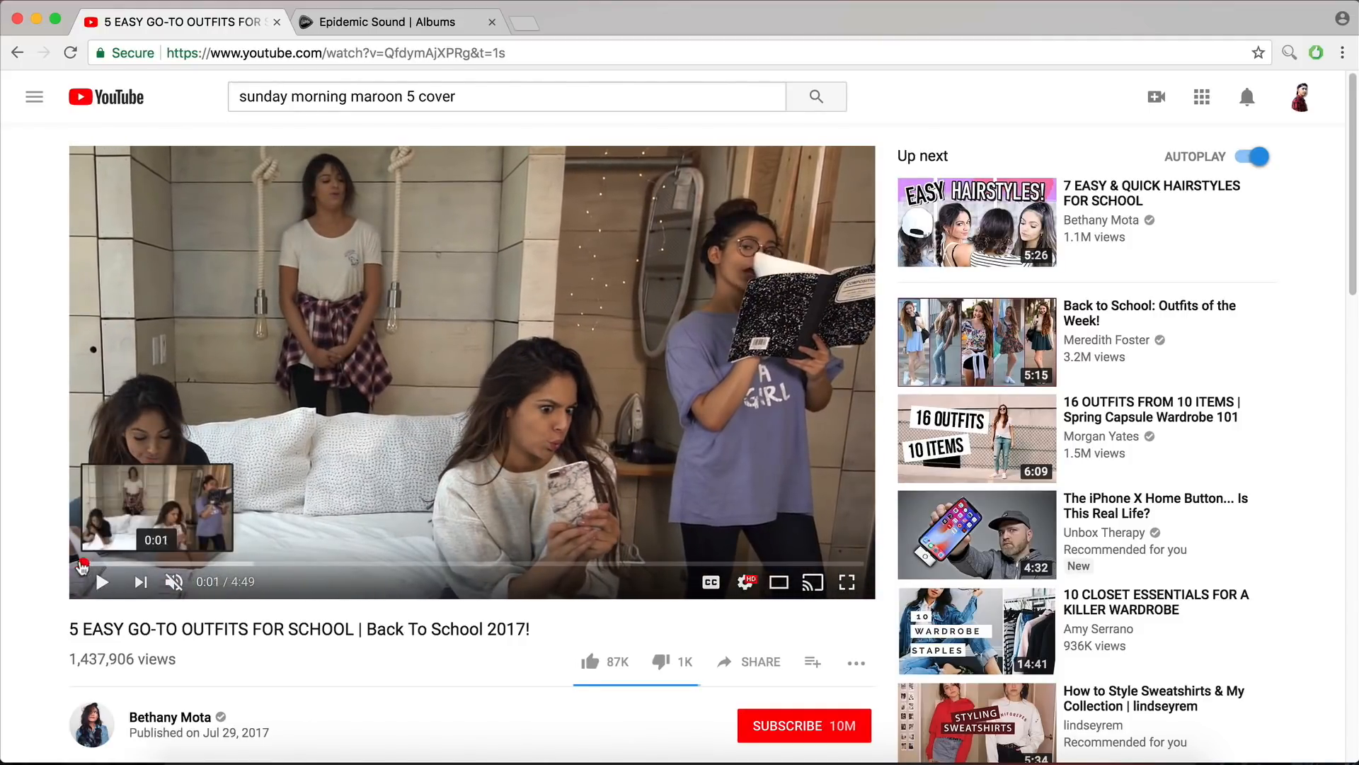
{"action": "left_click", "coordinate": [81, 564]}
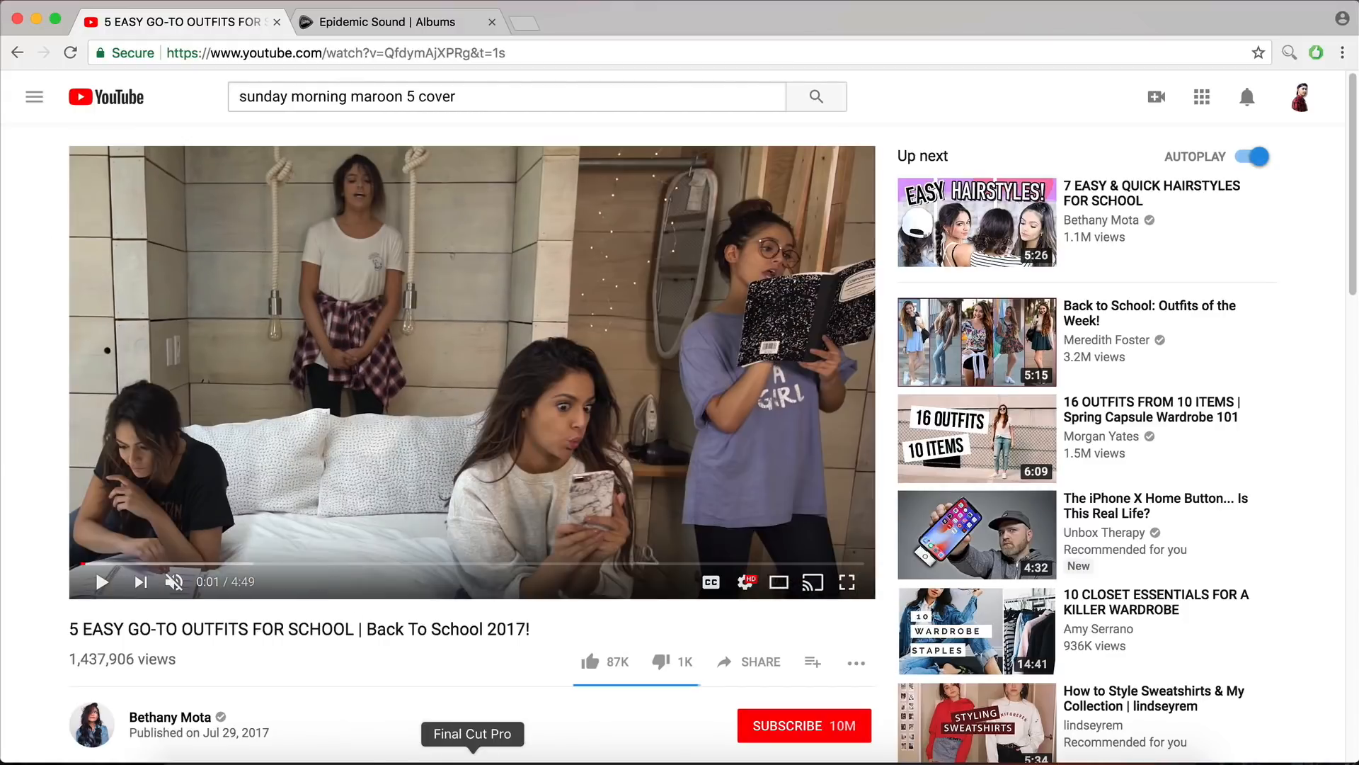
Step: Switch to Final Cut Pro and play back the finished clone shot in the EXPORT project
{"action": "left_click", "coordinate": [474, 762]}
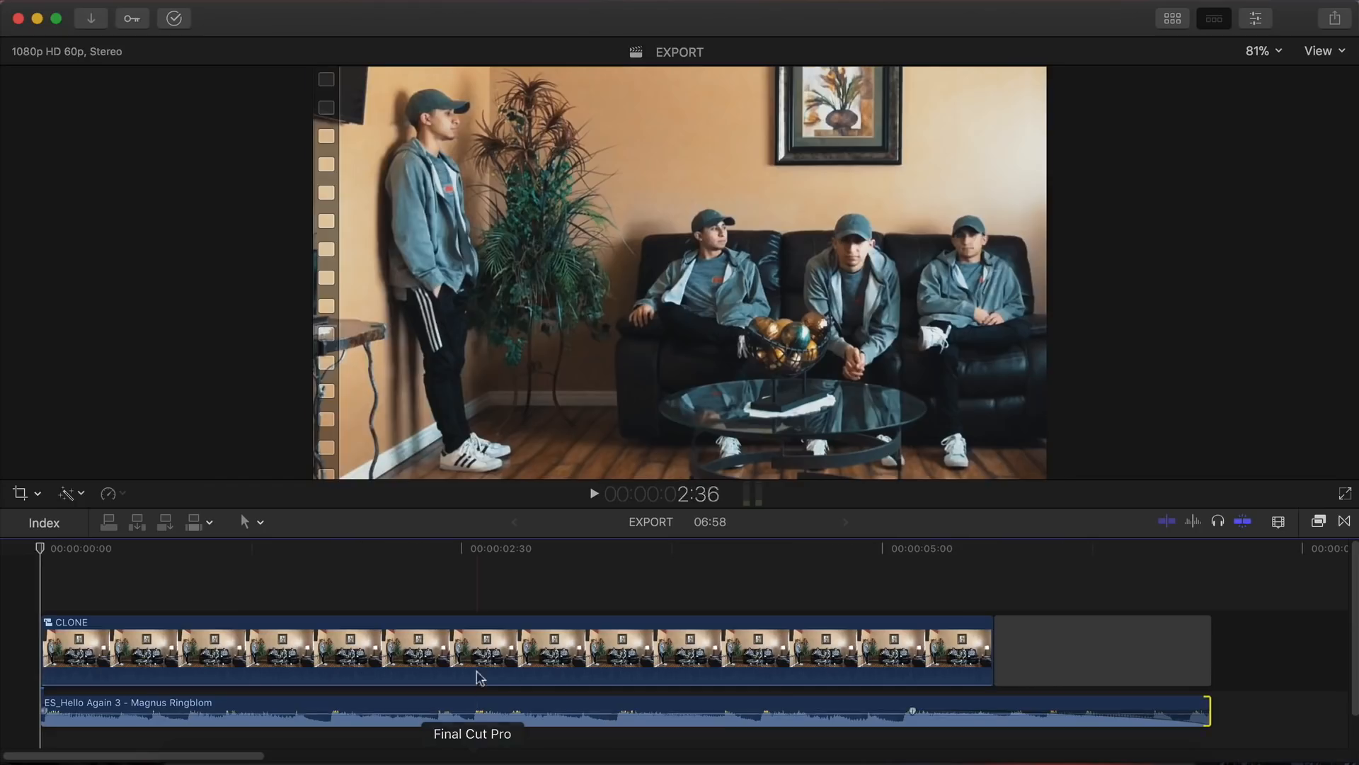
{"action": "key", "text": "space"}
{"action": "left_click", "coordinate": [566, 566]}
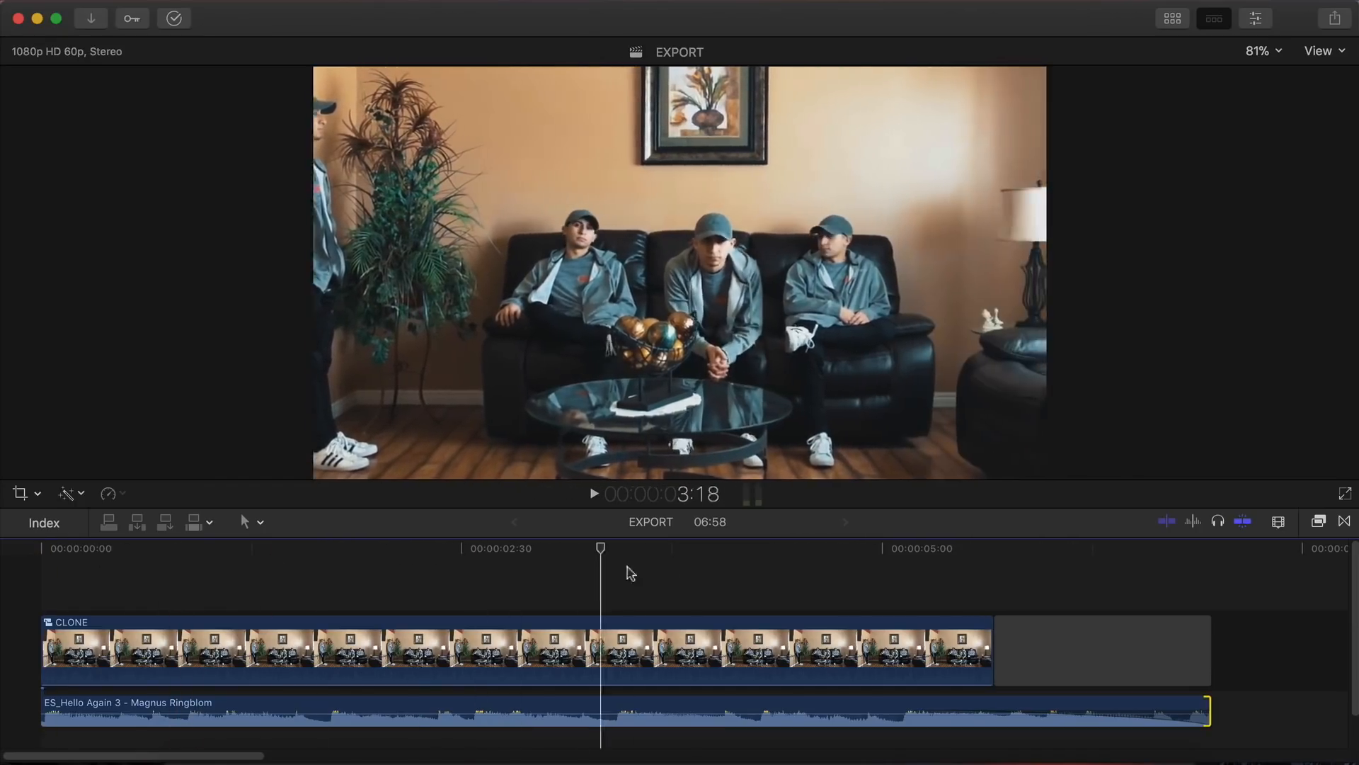
{"action": "left_click_drag", "start_coordinate": [636, 568], "coordinate": [109, 581]}
Step: Silence the music track beneath the CLONE clip and play the shot again
{"action": "left_click_drag", "start_coordinate": [186, 715], "coordinate": [186, 748]}
{"action": "key", "text": "space"}
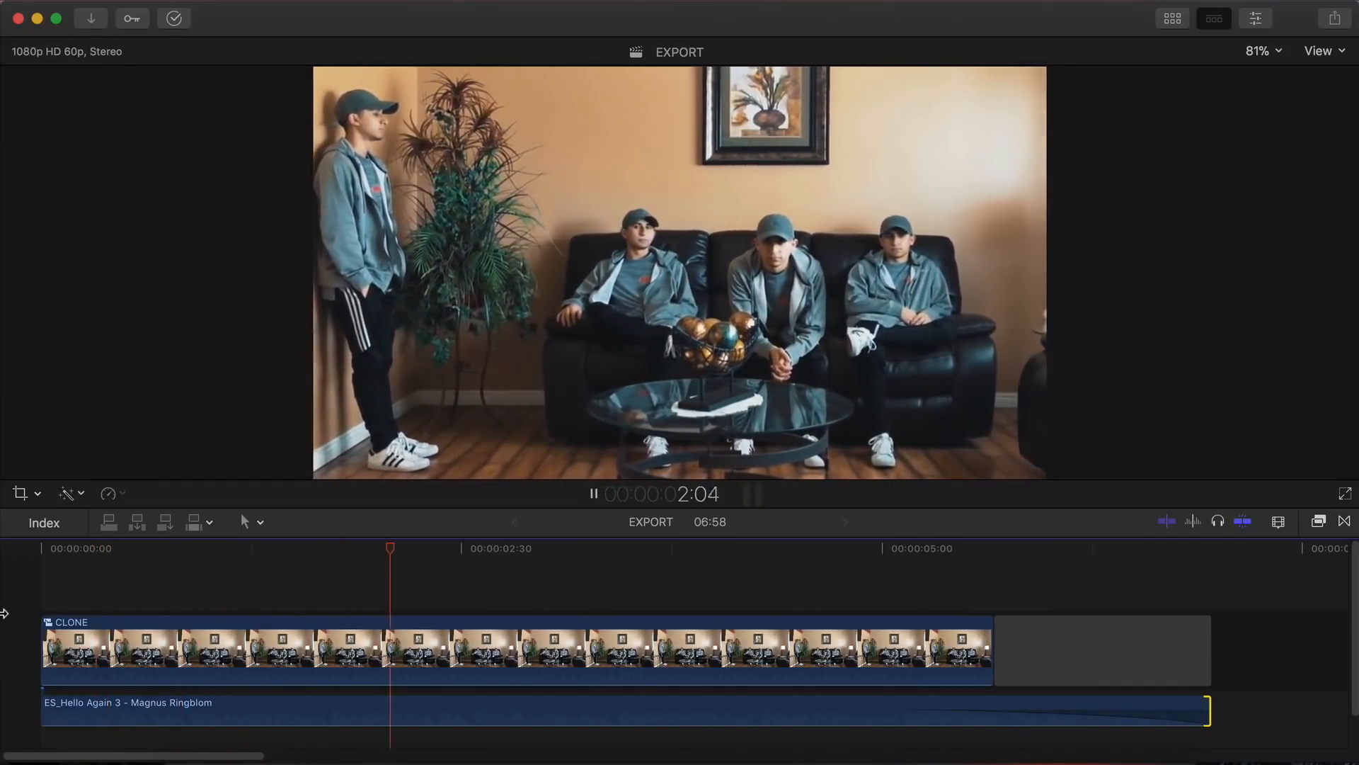
{"action": "key", "text": "space"}
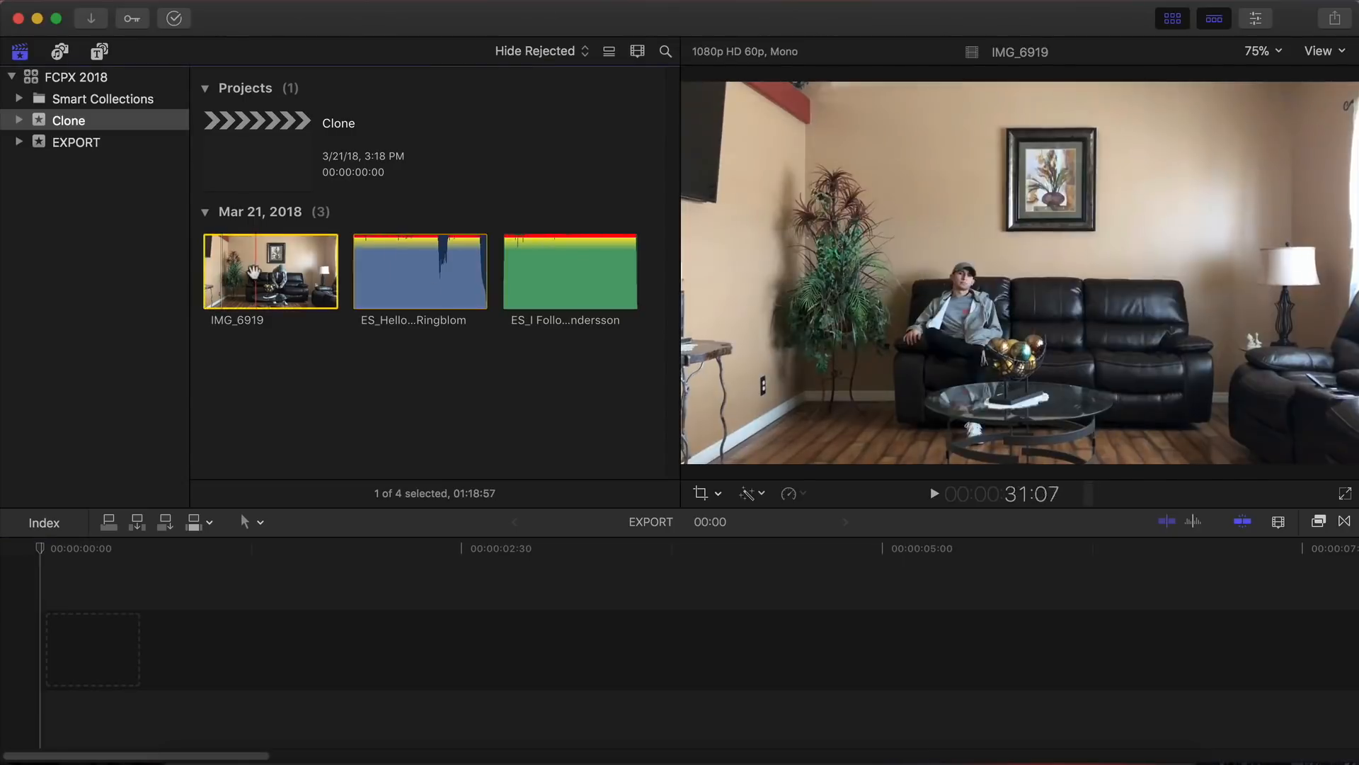
Step: Place the IMG_6919 clip in the empty EXPORT timeline and hide the browser
{"action": "left_click_drag", "start_coordinate": [246, 502], "coordinate": [241, 640]}
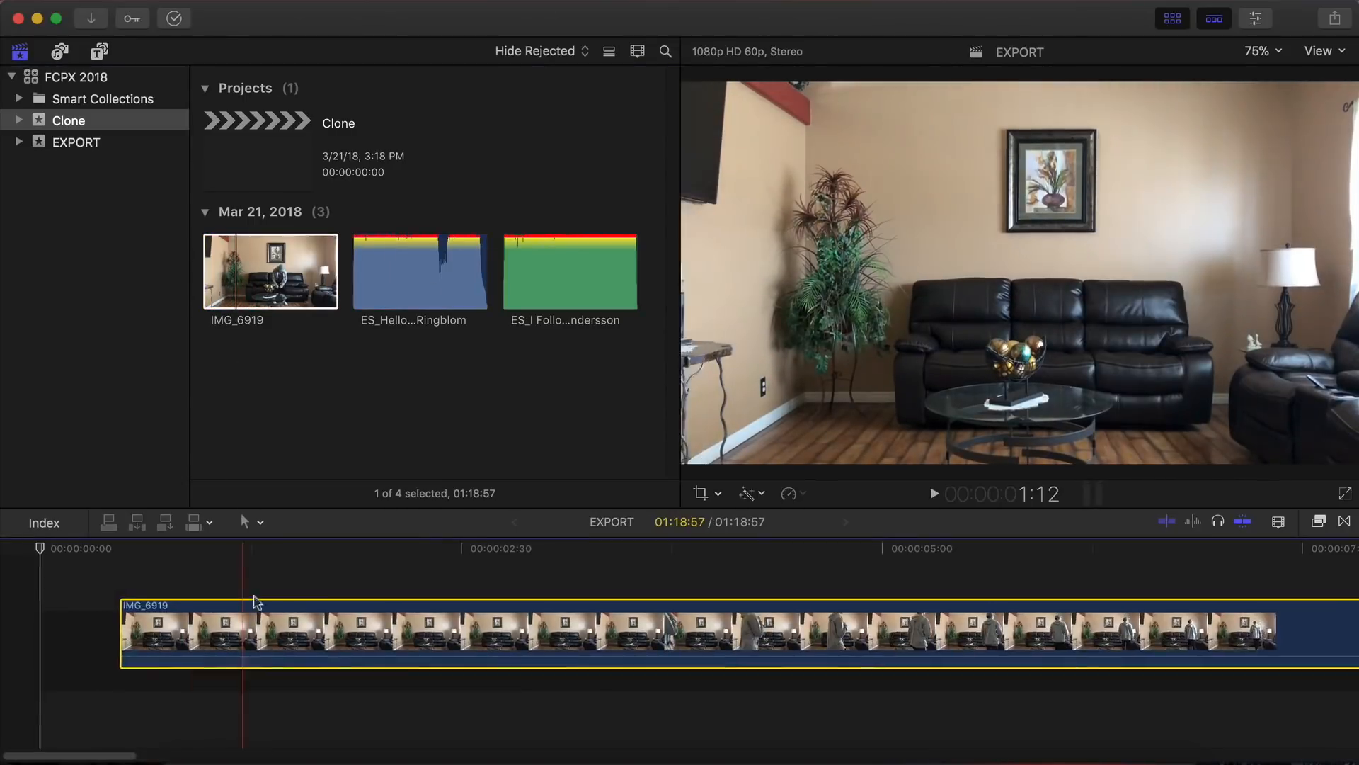
{"action": "left_click", "coordinate": [1172, 18]}
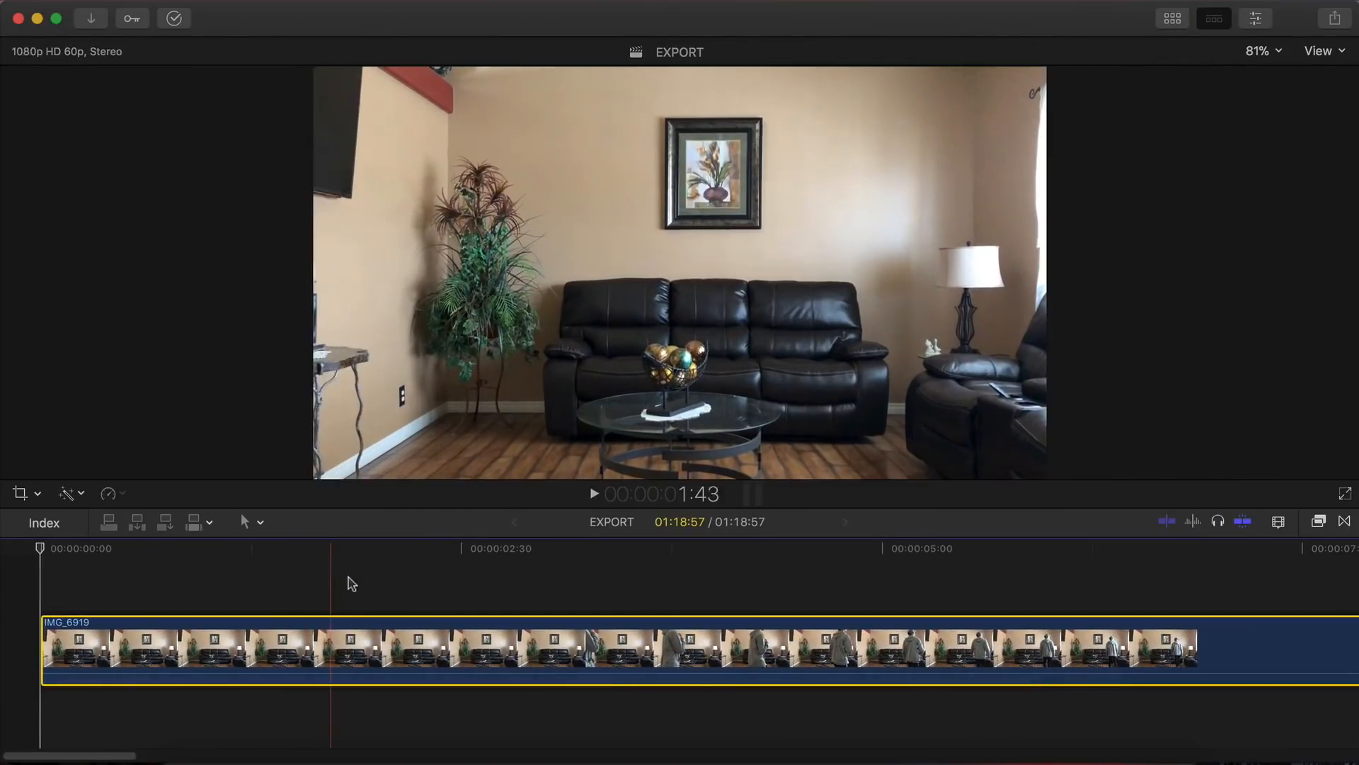
{"action": "key", "text": "shift+z"}
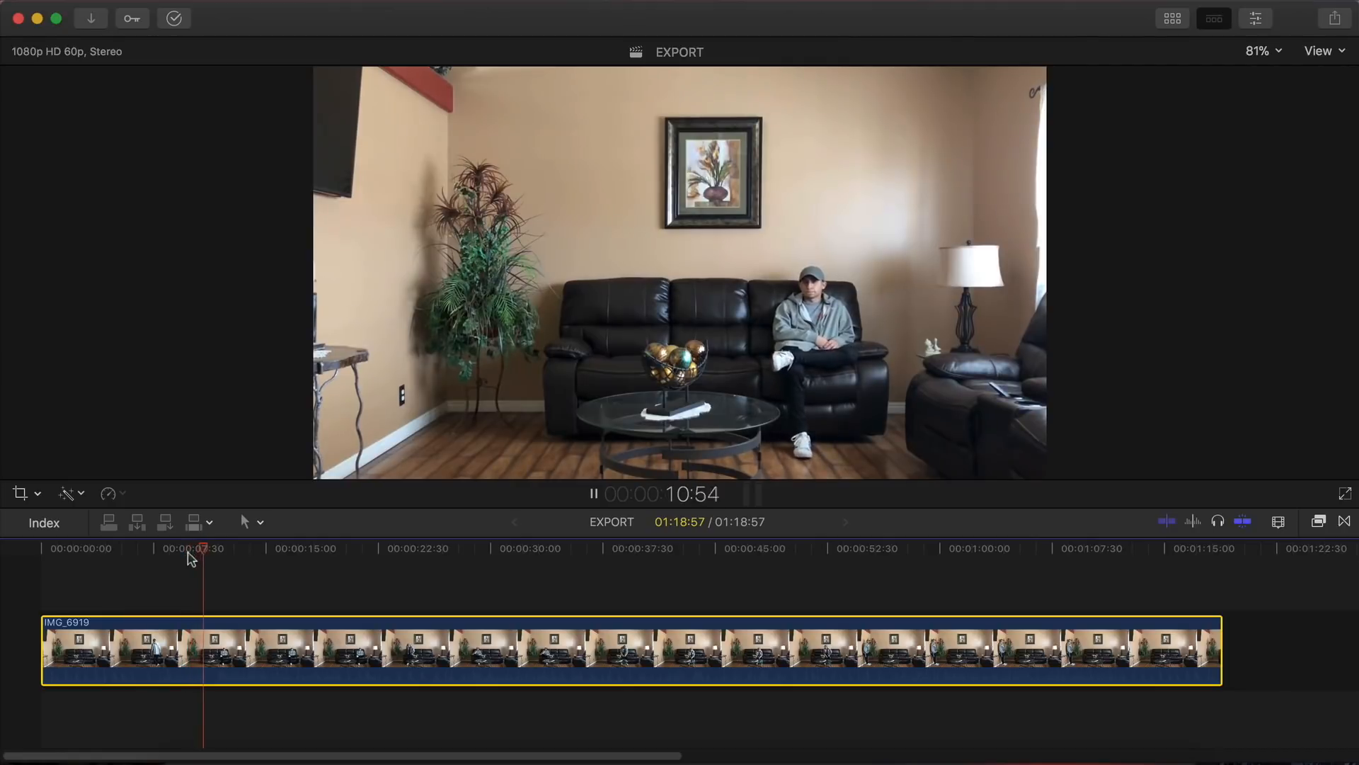
Step: Look through the IMG_6919 footage to examine the pose held at each spot on the couch and wall
{"action": "left_click_drag", "start_coordinate": [208, 549], "coordinate": [375, 546]}
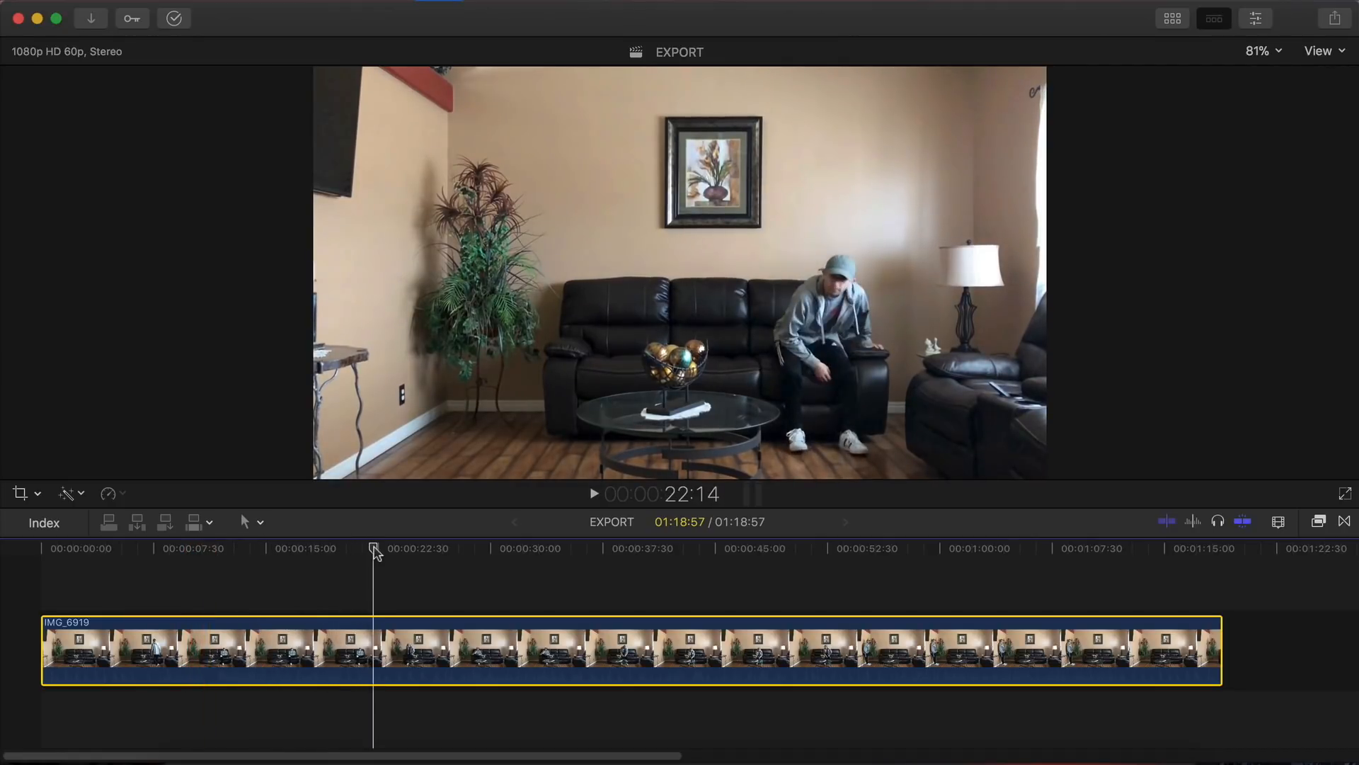
{"action": "key", "text": "space"}
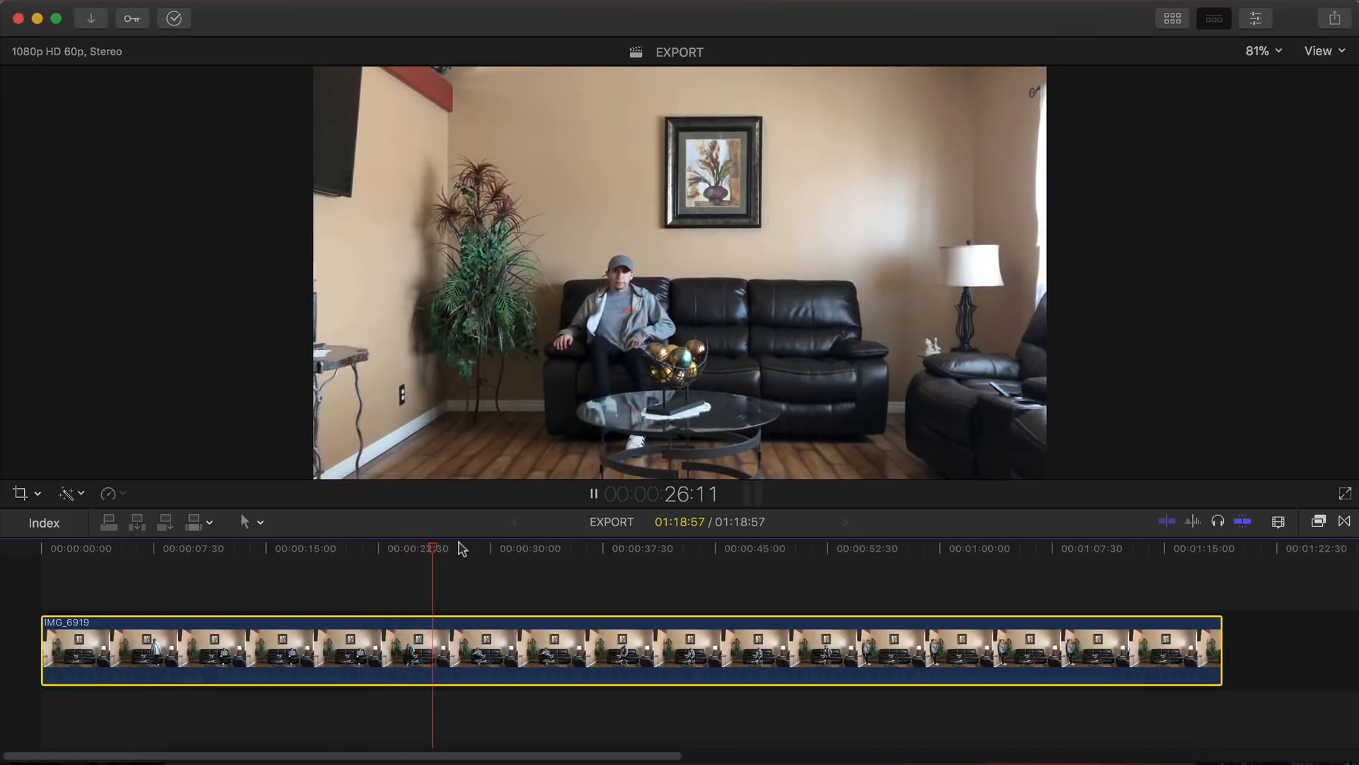
{"action": "left_click_drag", "start_coordinate": [448, 548], "coordinate": [915, 559]}
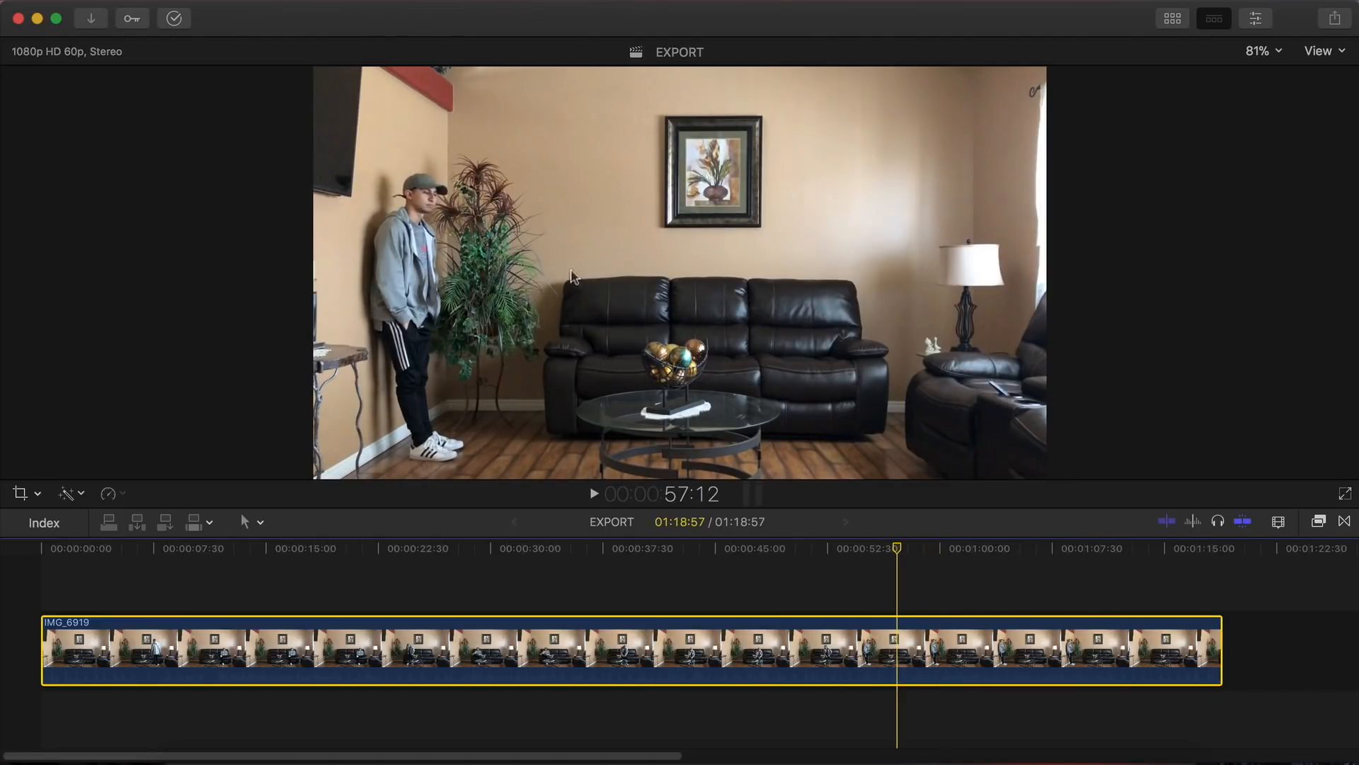
{"action": "left_click_drag", "start_coordinate": [880, 555], "coordinate": [392, 581]}
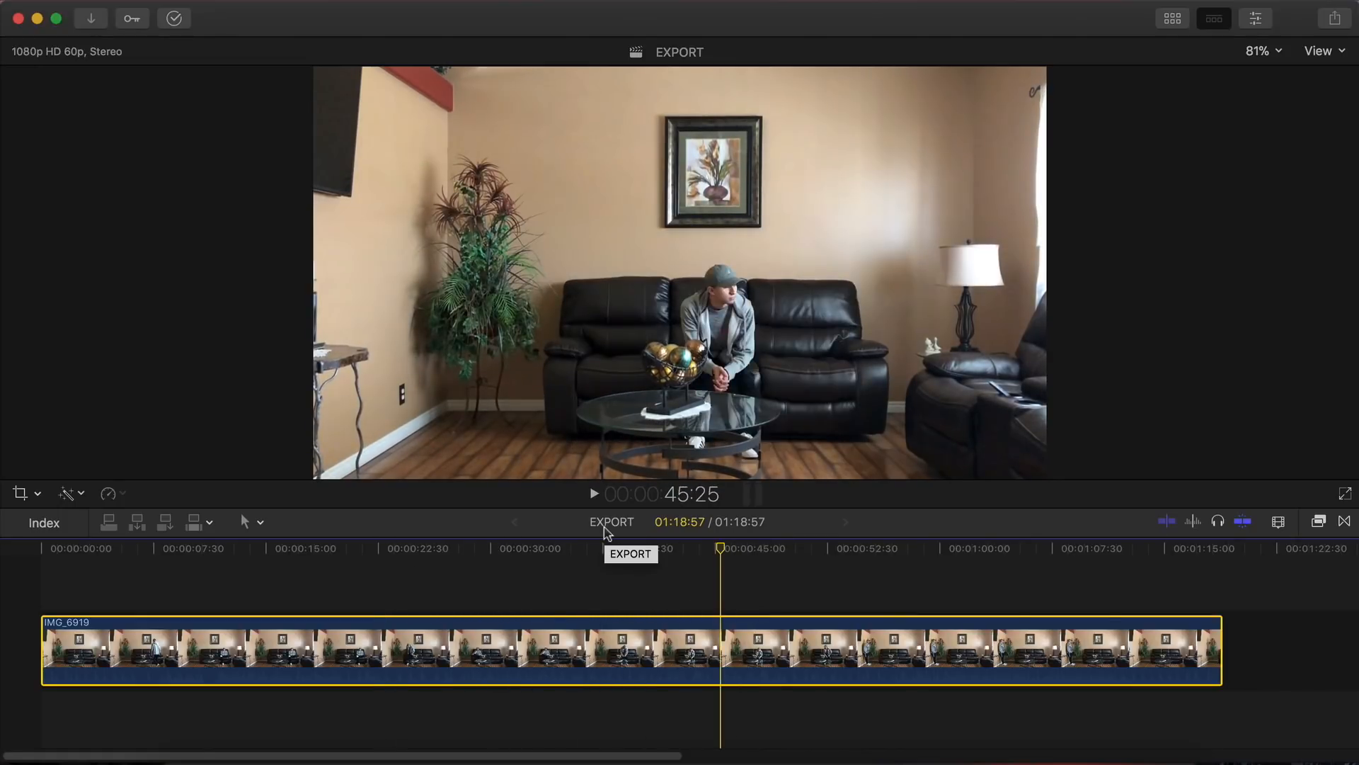
{"action": "left_click_drag", "start_coordinate": [623, 555], "coordinate": [678, 568]}
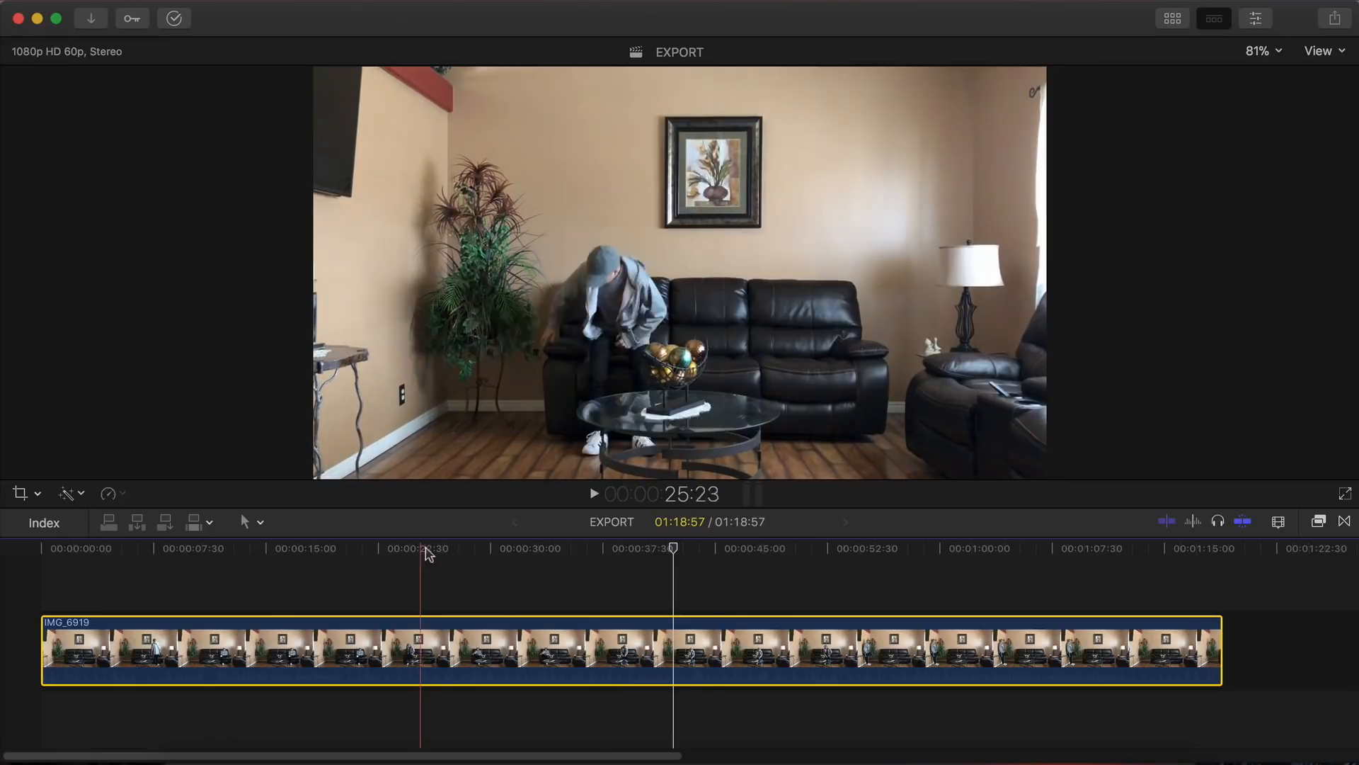
{"action": "left_click", "coordinate": [93, 559]}
{"action": "left_click_drag", "start_coordinate": [92, 560], "coordinate": [232, 573]}
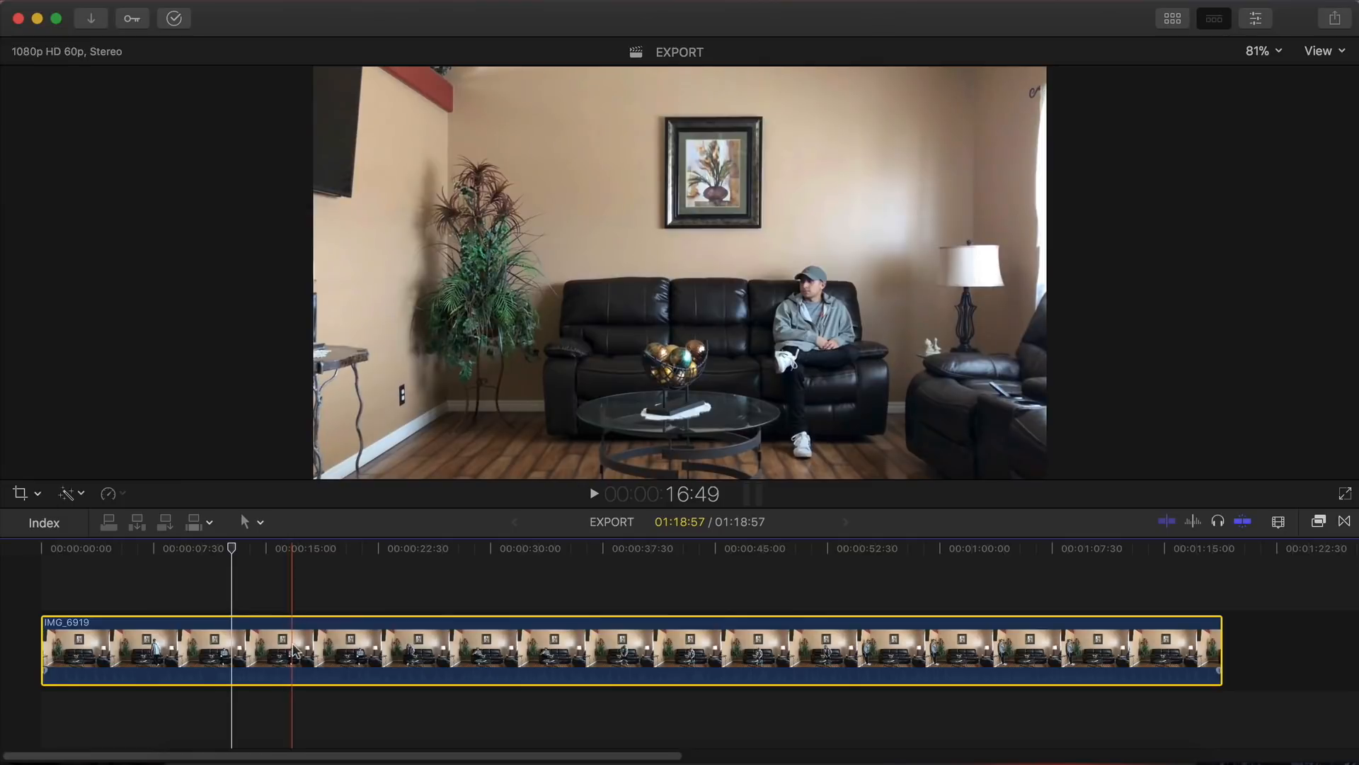
Step: Split IMG_6919 at 10:35, where the first seated pose begins, and delete everything before it
{"action": "key", "text": "super+equal"}
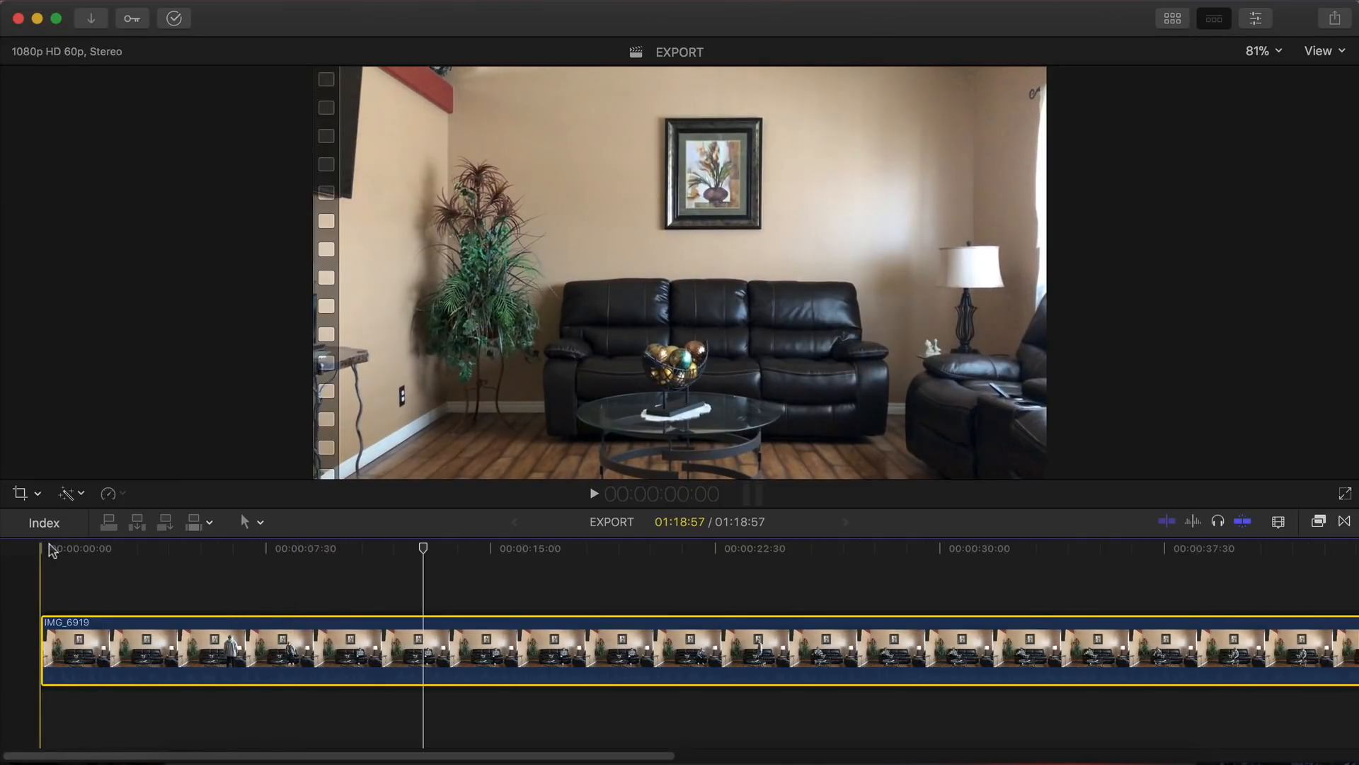
{"action": "left_click", "coordinate": [84, 552]}
{"action": "left_click_drag", "start_coordinate": [102, 554], "coordinate": [359, 566]}
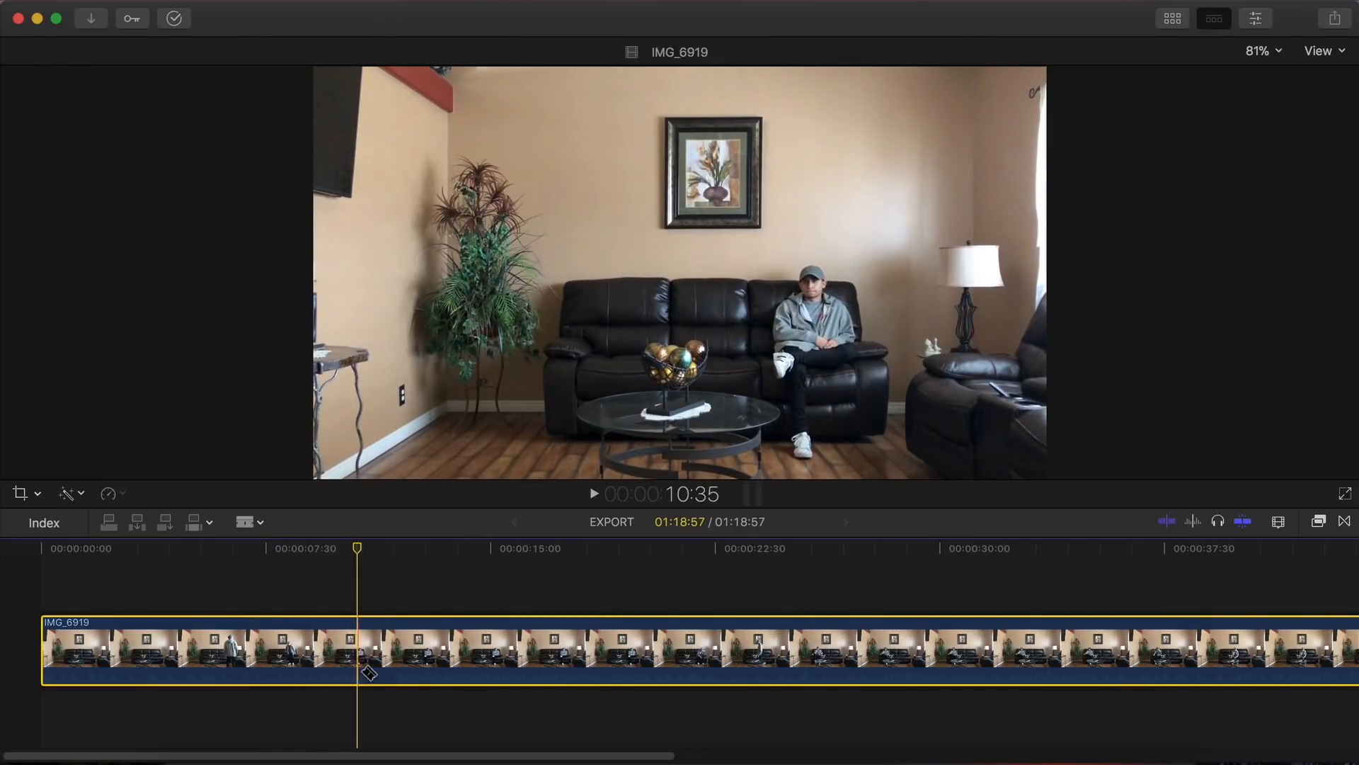
{"action": "key", "text": "super+b"}
{"action": "key", "text": "Delete"}
Step: Cut out the section from 9:30 to 18:23 between the first and second seated poses
{"action": "left_click_drag", "start_coordinate": [107, 559], "coordinate": [328, 564]}
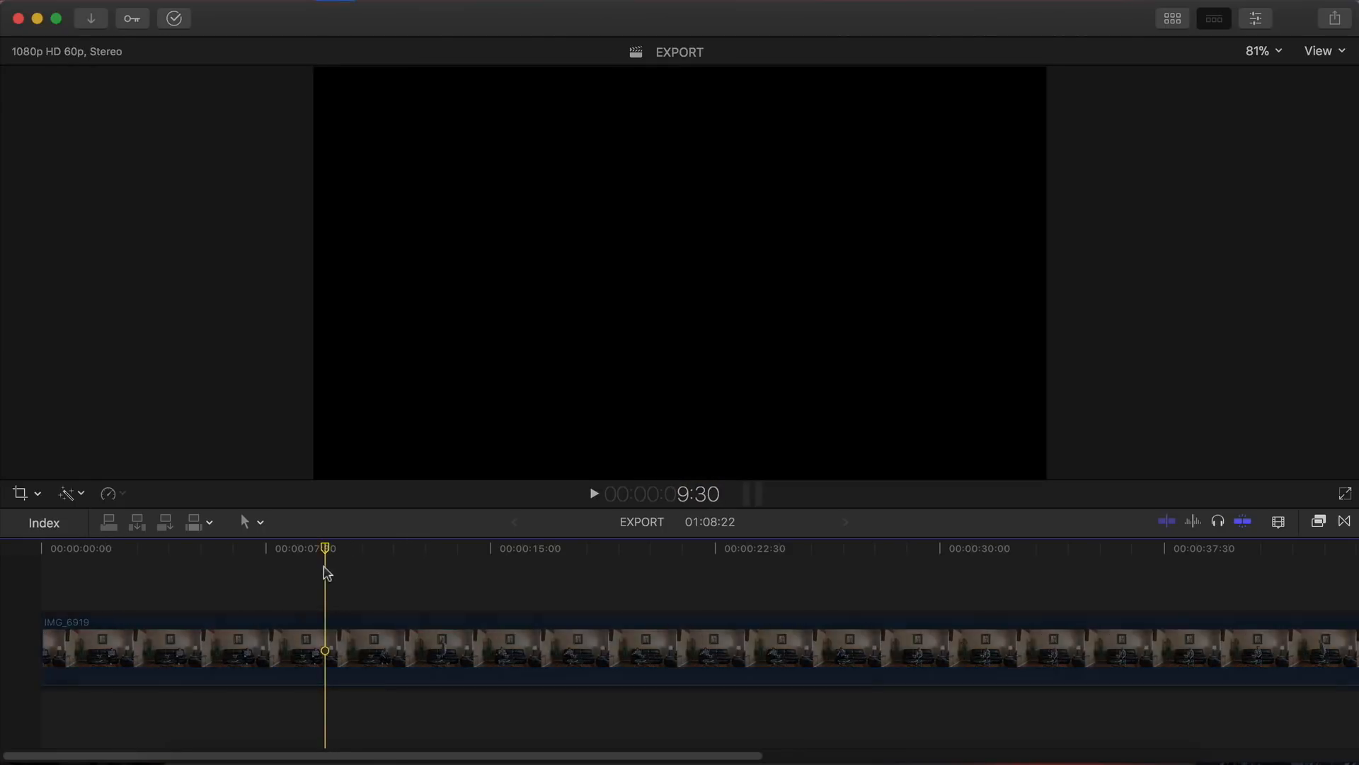
{"action": "key", "text": "b"}
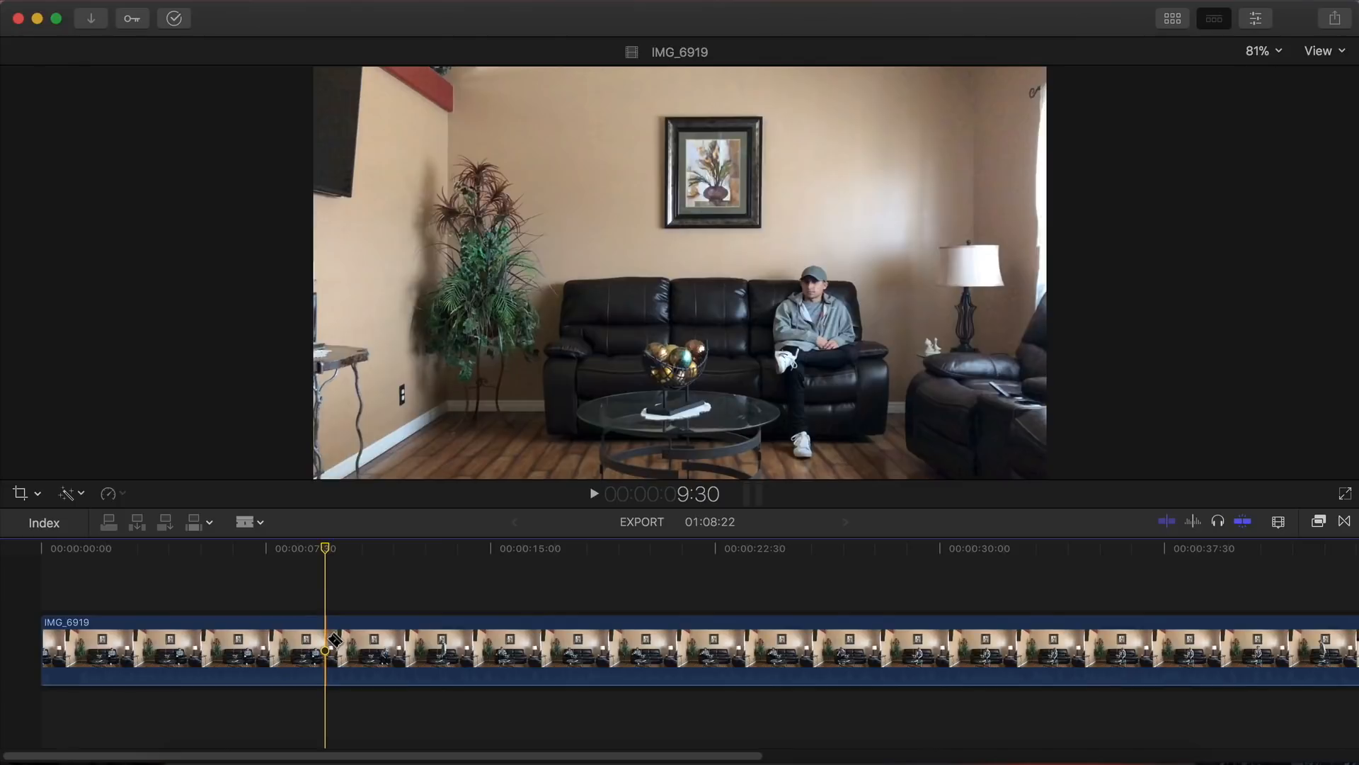
{"action": "left_click", "coordinate": [332, 640]}
{"action": "key", "text": "a"}
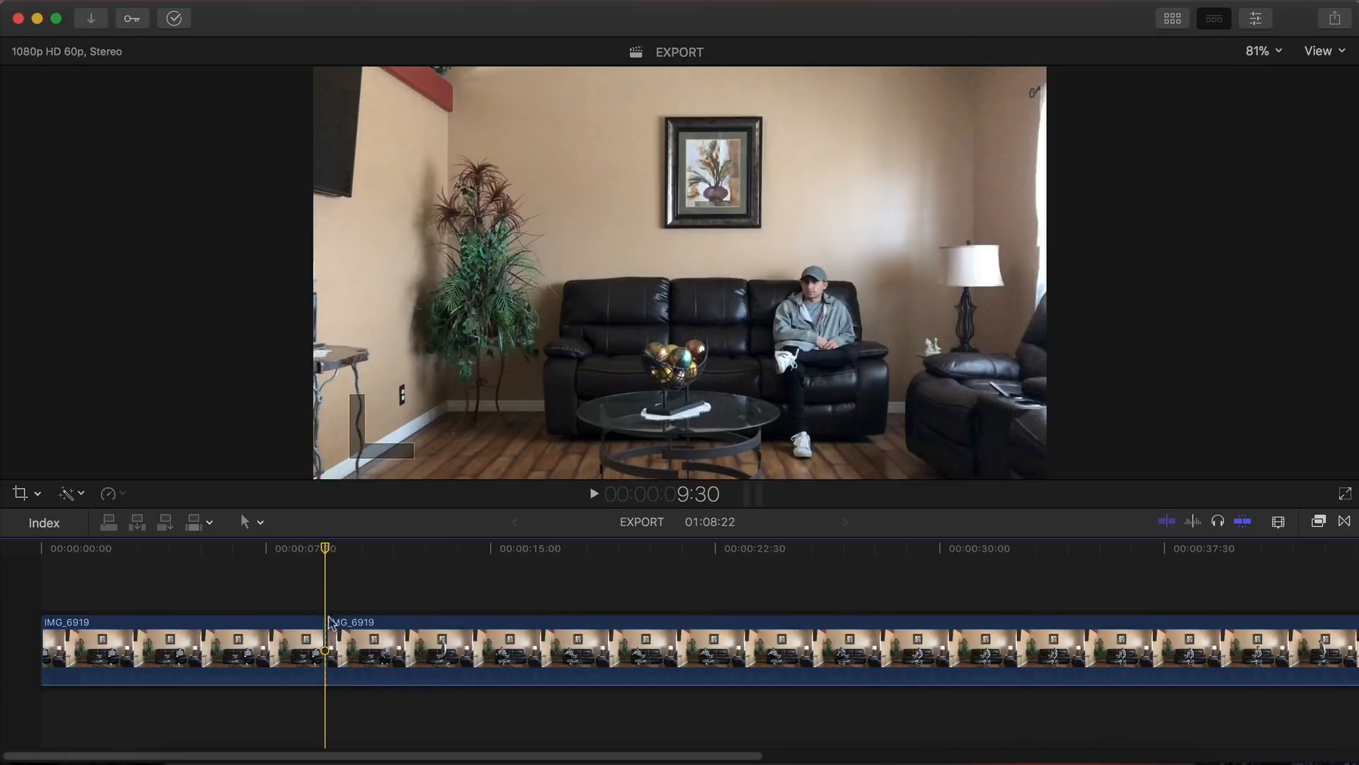
{"action": "scroll", "coordinate": [340, 610], "scroll_direction": "right", "scroll_amount": 1}
{"action": "left_click_drag", "start_coordinate": [316, 551], "coordinate": [582, 572]}
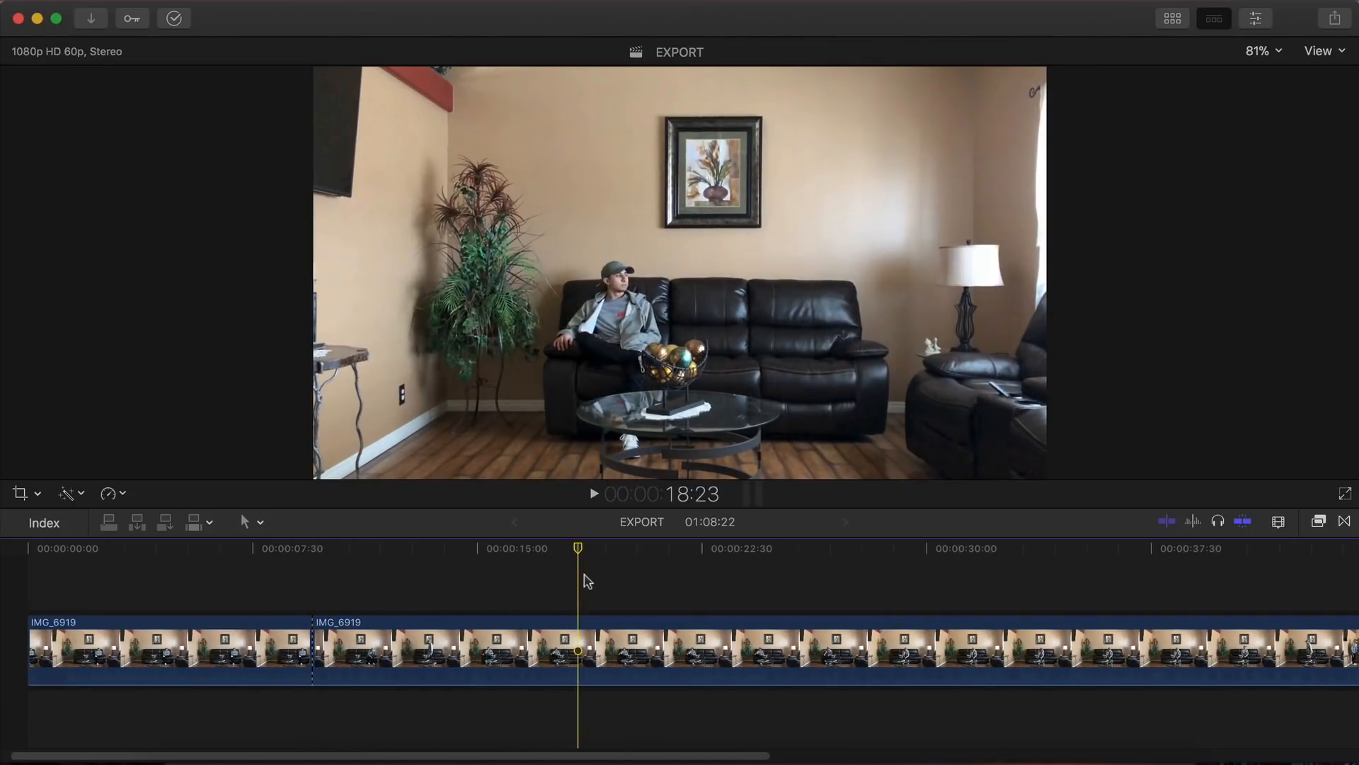
{"action": "left_click", "coordinate": [579, 661]}
{"action": "key", "text": "a"}
{"action": "left_click", "coordinate": [541, 651]}
{"action": "key", "text": "Delete"}
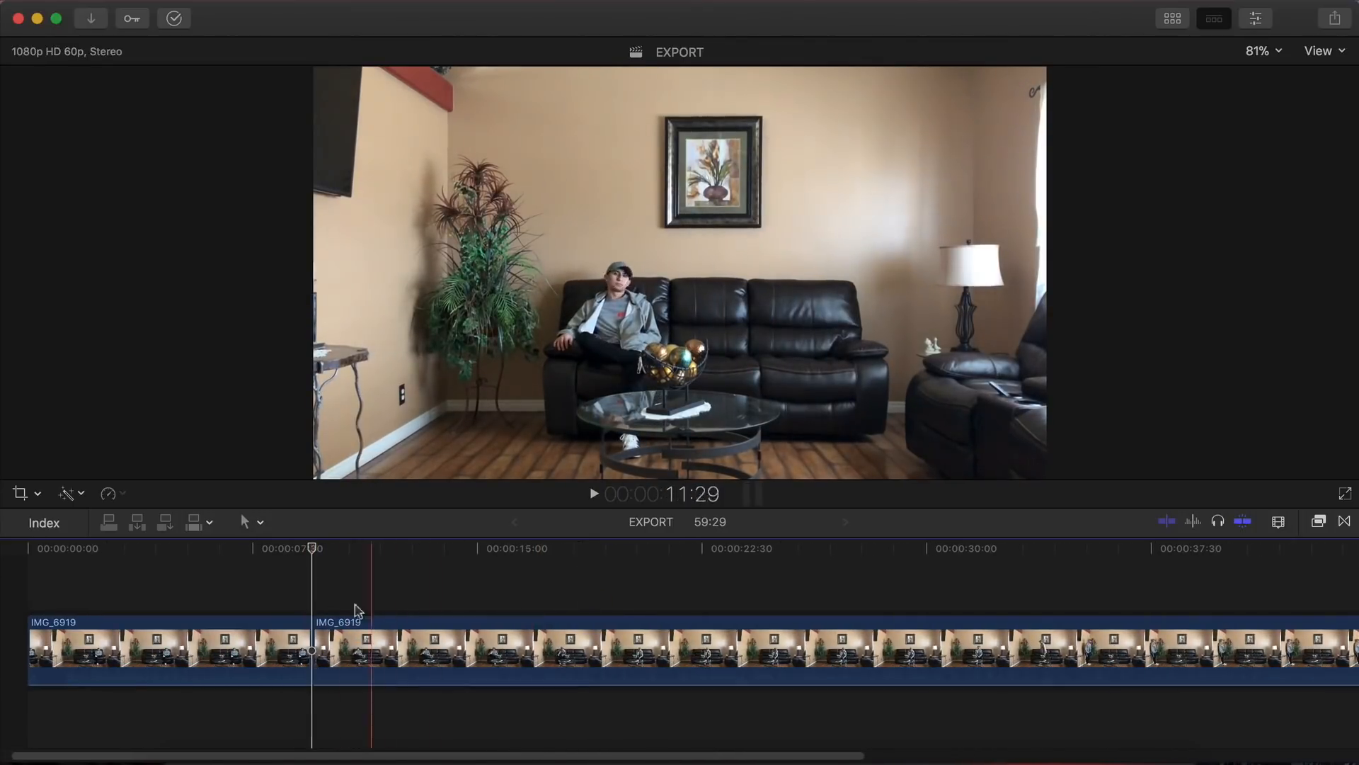
Step: Cut out the section between the second pose and the middle-seat pose, ending the removal at 23:16
{"action": "scroll", "coordinate": [340, 601], "scroll_direction": "right", "scroll_amount": 1}
{"action": "left_click_drag", "start_coordinate": [256, 572], "coordinate": [697, 563]}
{"action": "left_click", "coordinate": [472, 640]}
{"action": "key", "text": "a"}
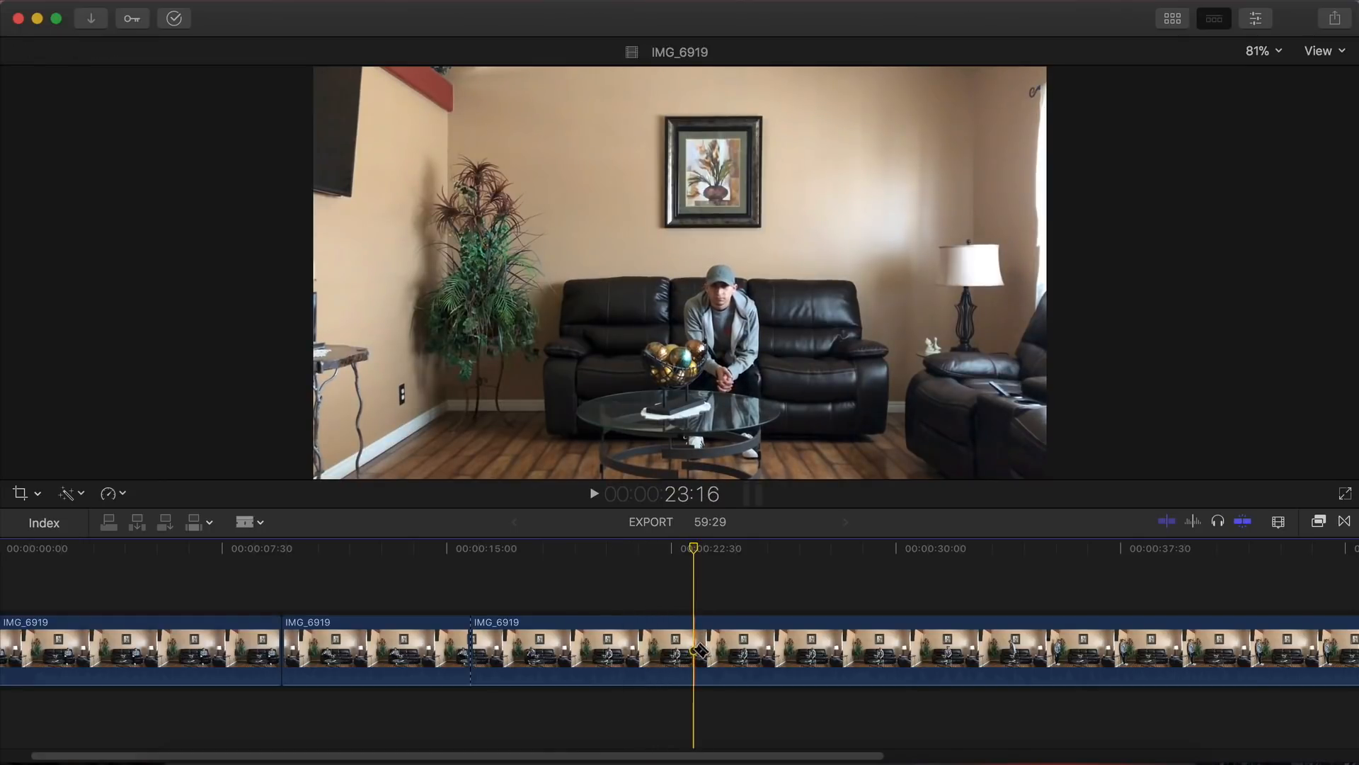
{"action": "left_click", "coordinate": [694, 650]}
{"action": "key", "text": "a"}
{"action": "left_click", "coordinate": [669, 648]}
{"action": "key", "text": "BackSpace"}
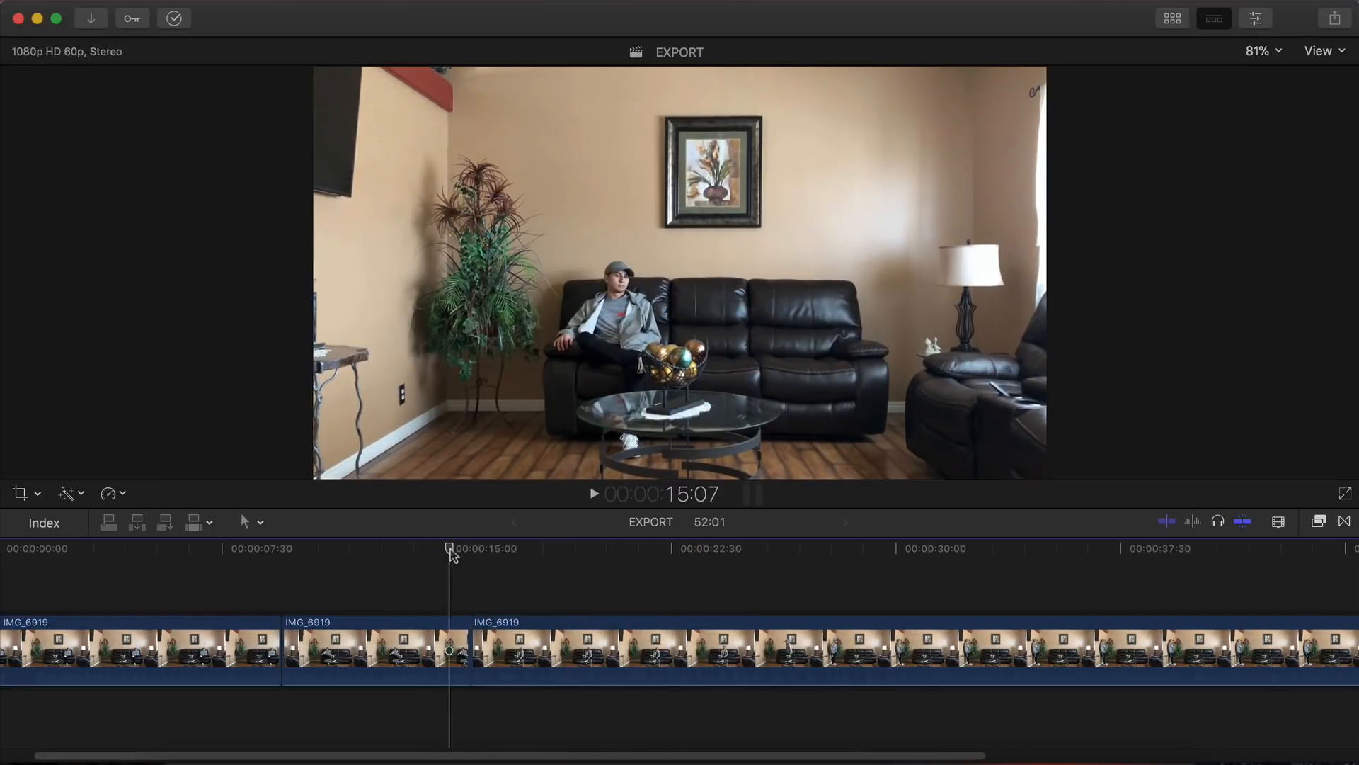
Step: Cut out the section between the middle-seat pose and the standing pose, ending the removal at 32:30
{"action": "left_click_drag", "start_coordinate": [451, 552], "coordinate": [974, 572]}
{"action": "left_click", "coordinate": [701, 669]}
{"action": "key", "text": "a"}
{"action": "key", "text": "super+b"}
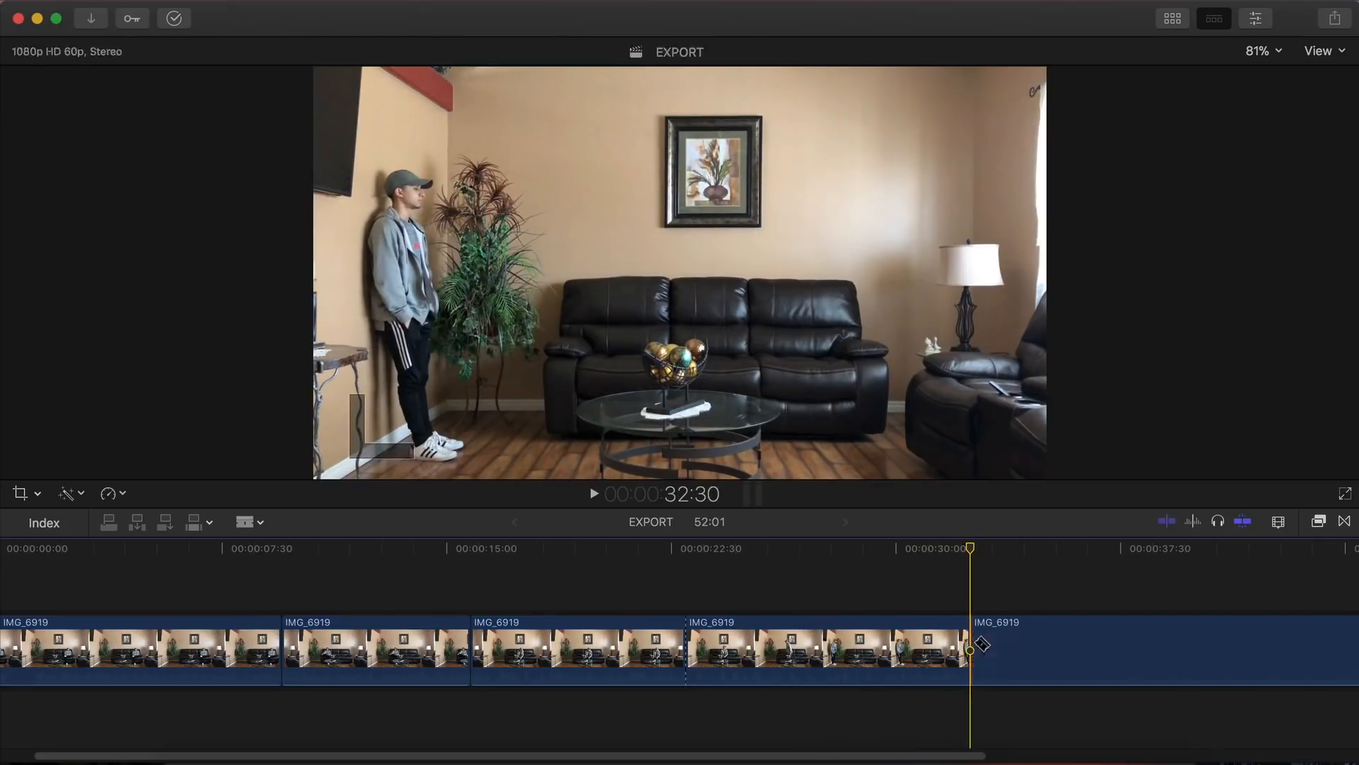
{"action": "left_click", "coordinate": [927, 648]}
{"action": "key", "text": "Delete"}
Step: Split the standing-pose clip at 34:20 and delete the remainder after it
{"action": "left_click_drag", "start_coordinate": [687, 566], "coordinate": [1027, 569]}
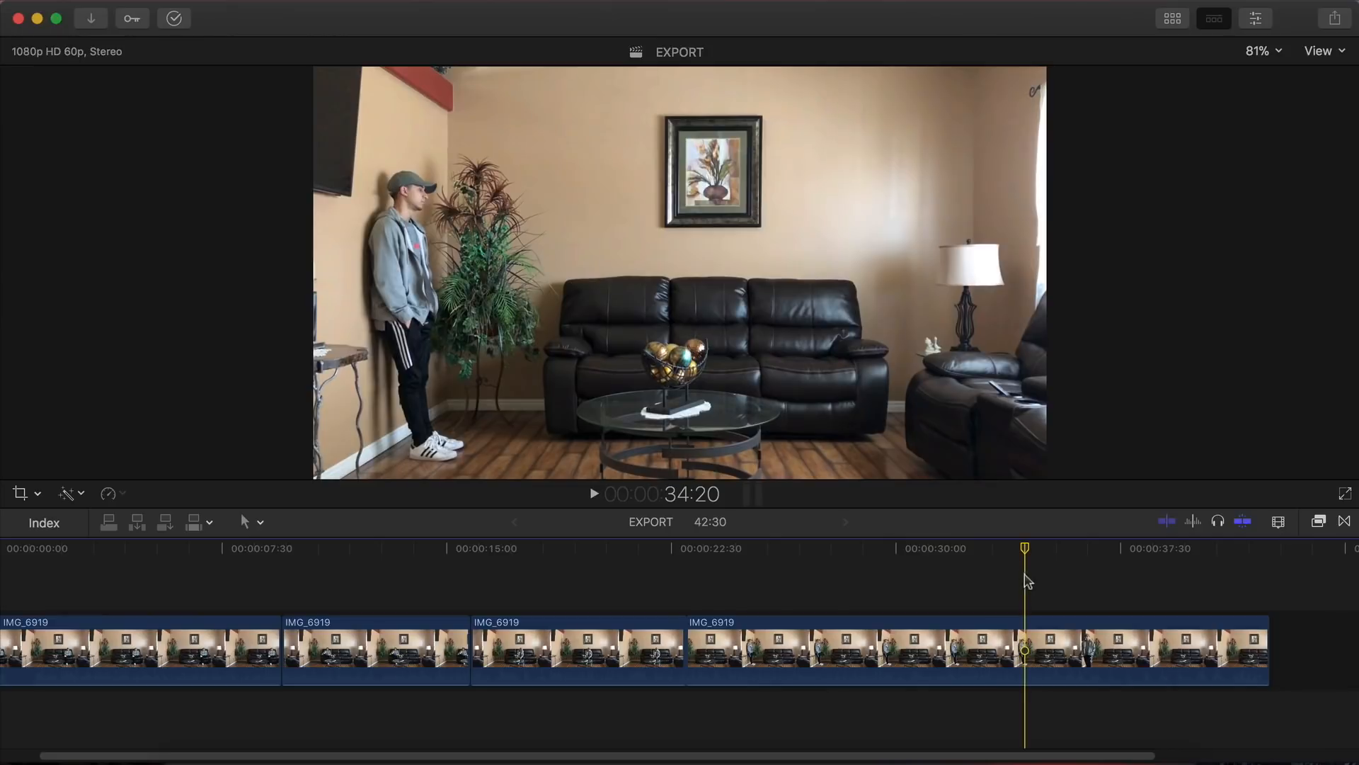
{"action": "key", "text": "b"}
{"action": "left_click", "coordinate": [1024, 648]}
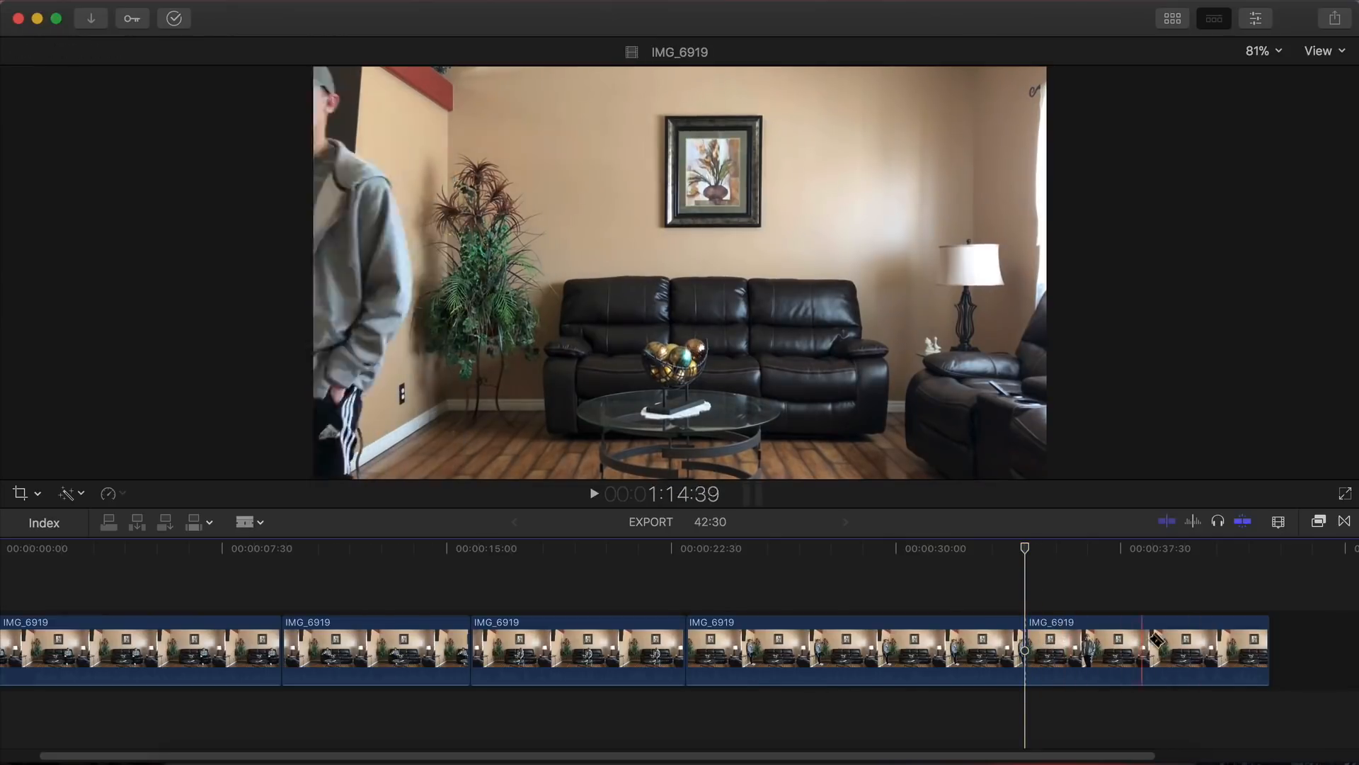
{"action": "key", "text": "a"}
{"action": "left_click", "coordinate": [1156, 639]}
{"action": "key", "text": "Delete"}
{"action": "key", "text": "shift+z"}
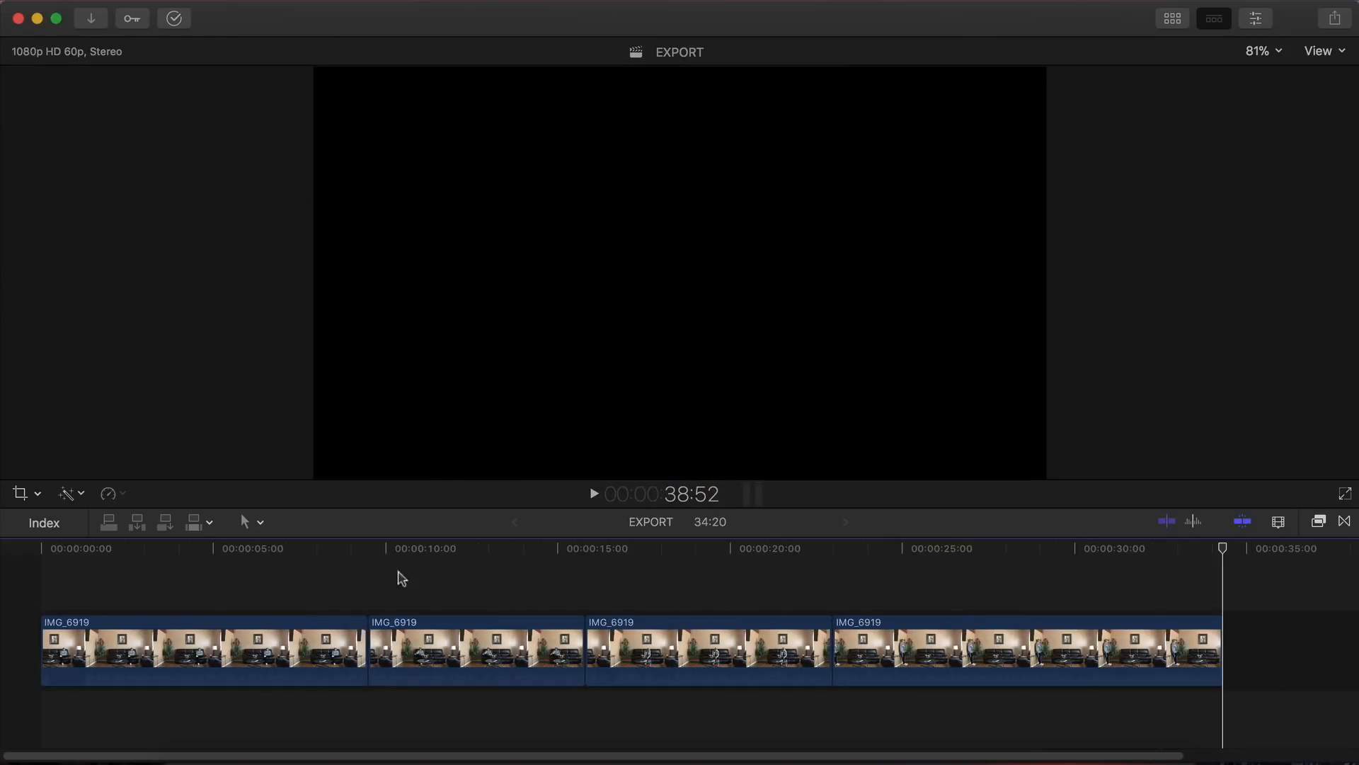
Step: Stack the other three clips beneath the first at the timeline start and trim all of them to end at 6:18
{"action": "left_click_drag", "start_coordinate": [171, 550], "coordinate": [147, 563]}
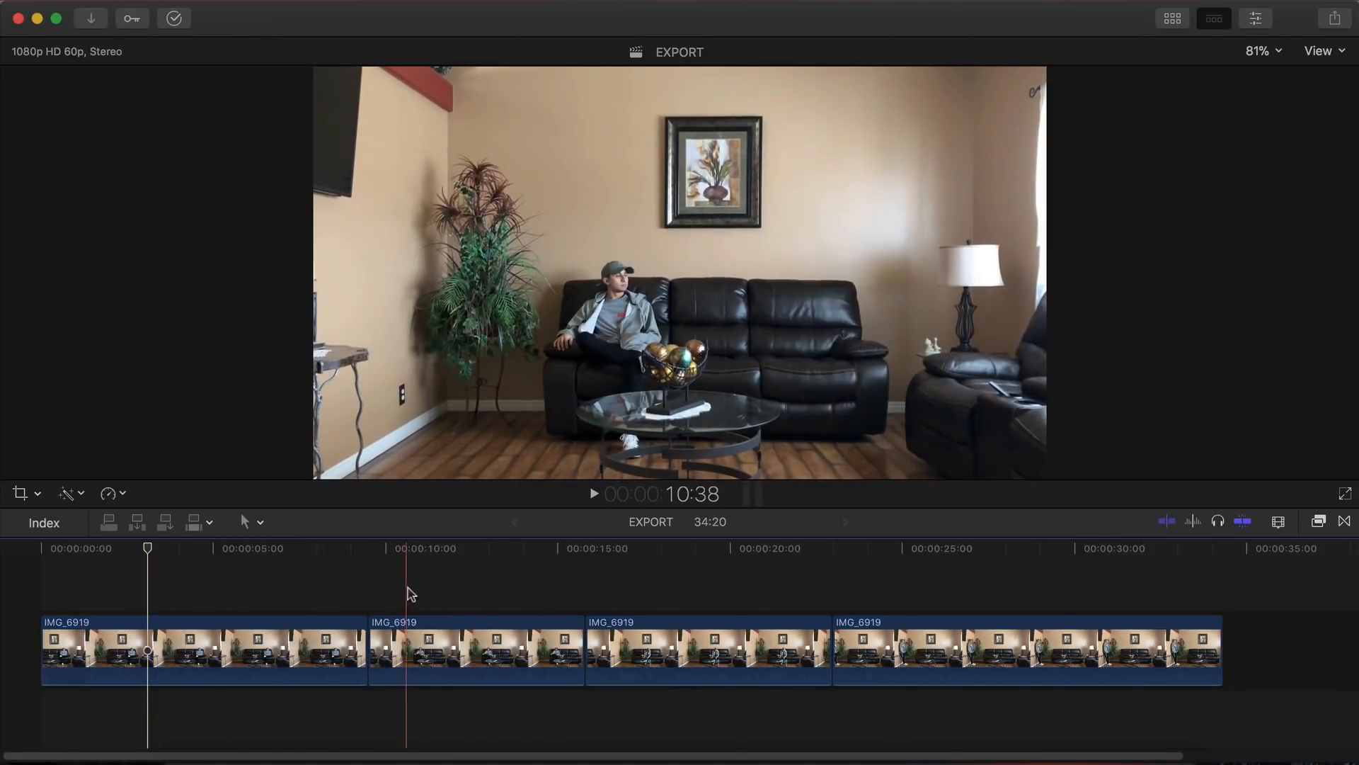
{"action": "left_click_drag", "start_coordinate": [453, 644], "coordinate": [205, 741]}
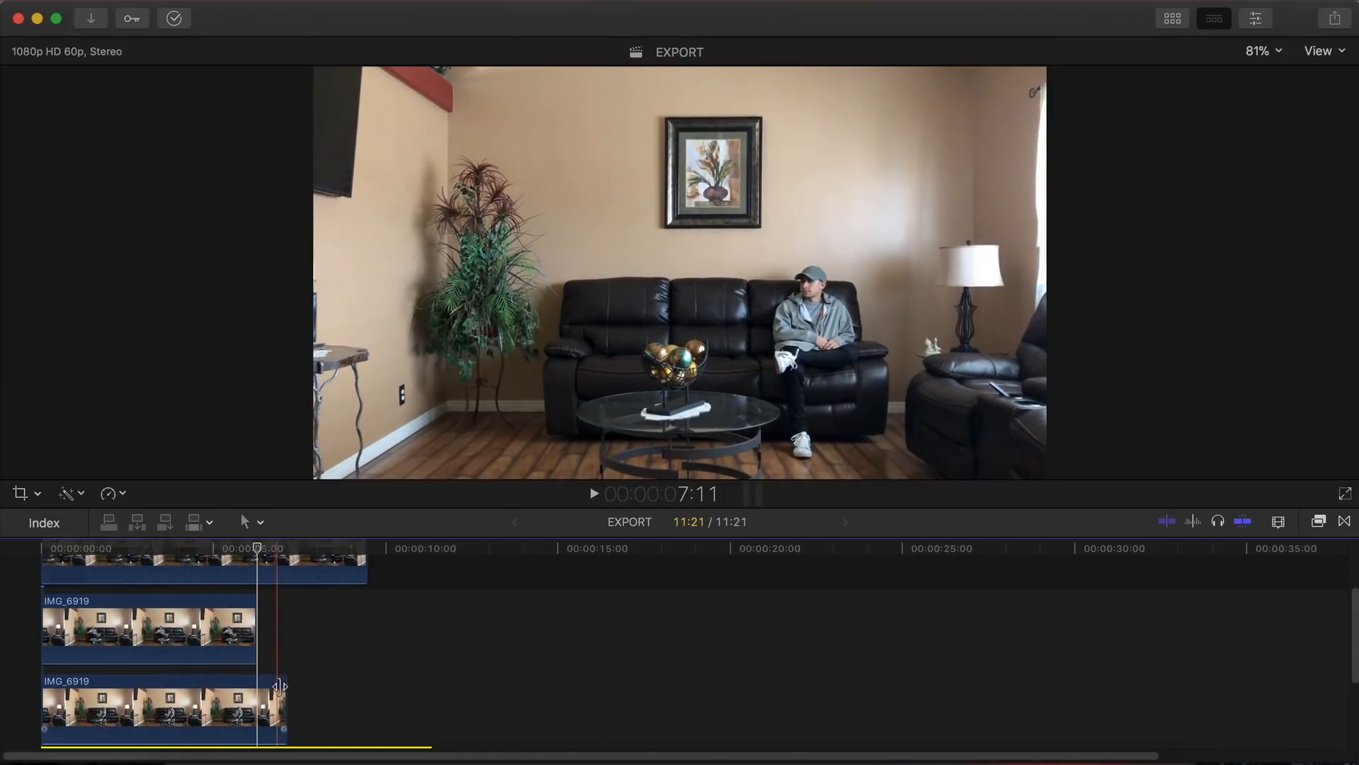
{"action": "left_click_drag", "start_coordinate": [287, 682], "coordinate": [254, 681]}
{"action": "scroll", "coordinate": [254, 680], "scroll_direction": "down", "scroll_amount": 1}
{"action": "left_click_drag", "start_coordinate": [427, 730], "coordinate": [253, 727]}
{"action": "scroll", "coordinate": [255, 679], "scroll_direction": "down", "scroll_amount": 1}
{"action": "left_click_drag", "start_coordinate": [368, 627], "coordinate": [254, 626]}
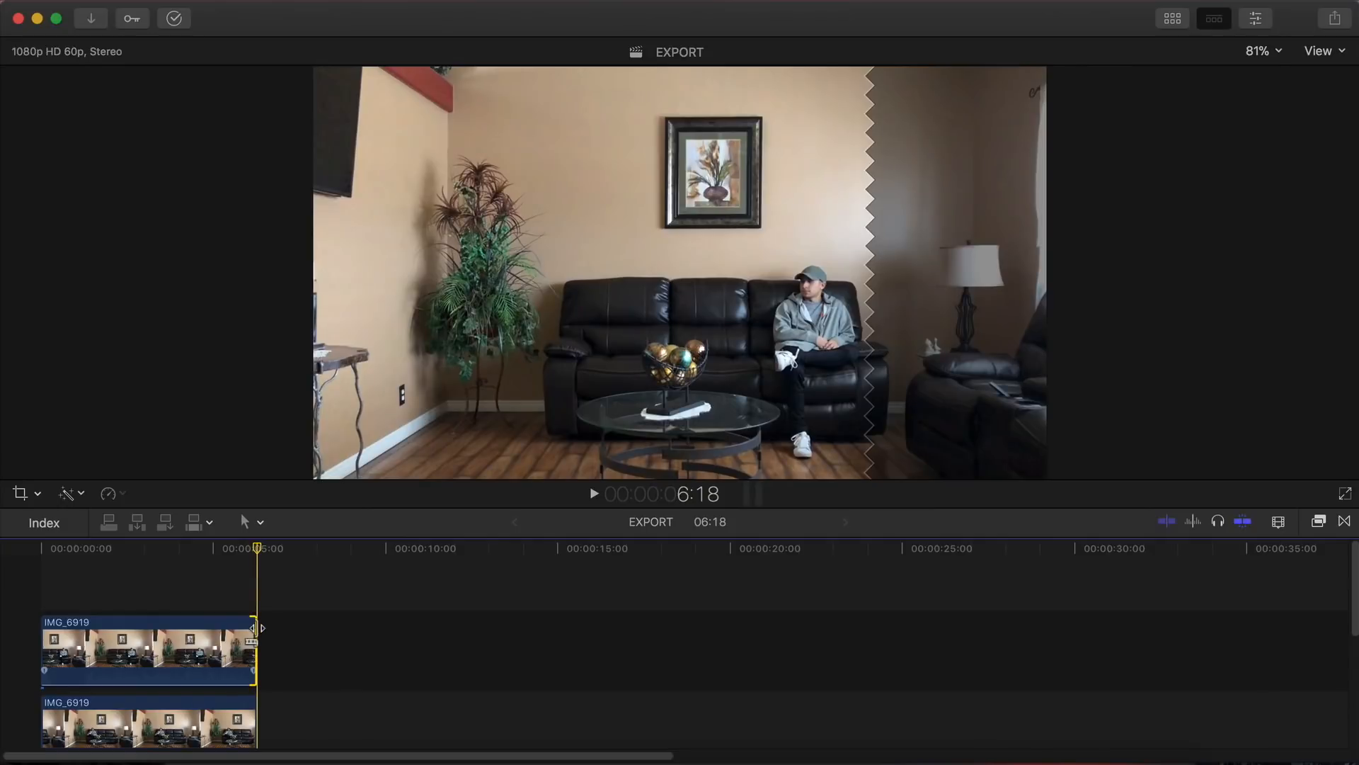
Step: Play the stacked clips from near the start of the timeline
{"action": "key", "text": "shift+z"}
{"action": "left_click_drag", "start_coordinate": [376, 559], "coordinate": [62, 564]}
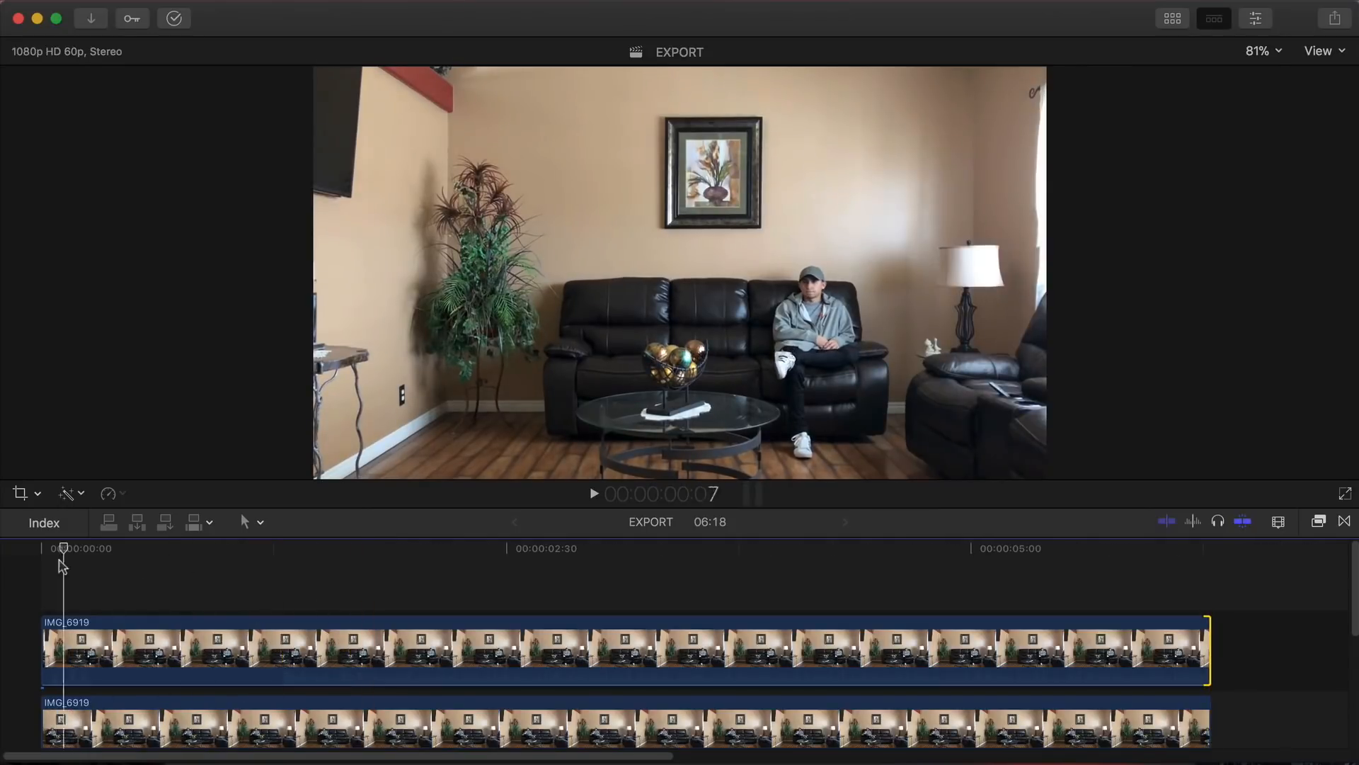
{"action": "key", "text": "space"}
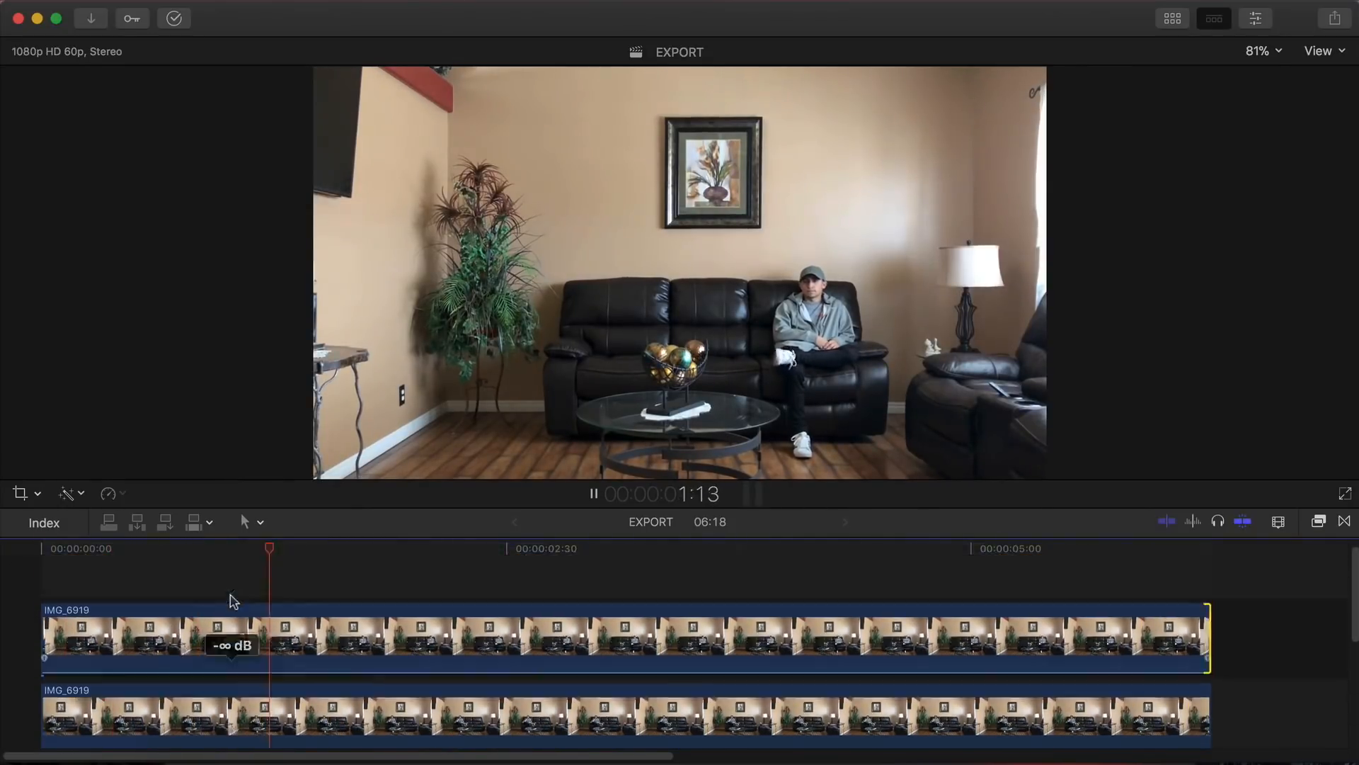
Step: Stop playback, find the Draw Mask effect by searching for "mask", and apply it to the topmost clip in the stack
{"action": "key", "text": "space"}
{"action": "scroll", "coordinate": [232, 600], "scroll_direction": "down", "scroll_amount": 3}
{"action": "scroll", "coordinate": [233, 599], "scroll_direction": "up", "scroll_amount": 3}
{"action": "left_click", "coordinate": [347, 647]}
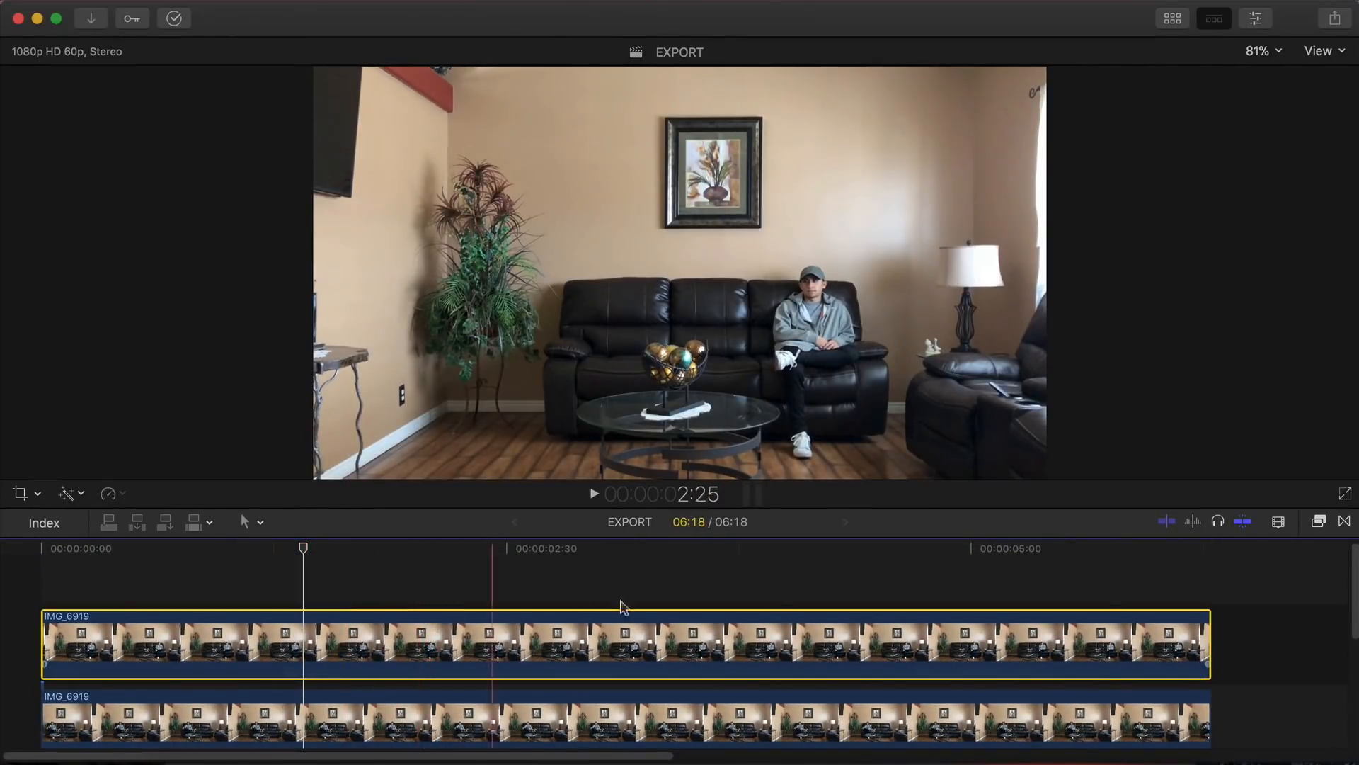
{"action": "left_click", "coordinate": [1318, 521]}
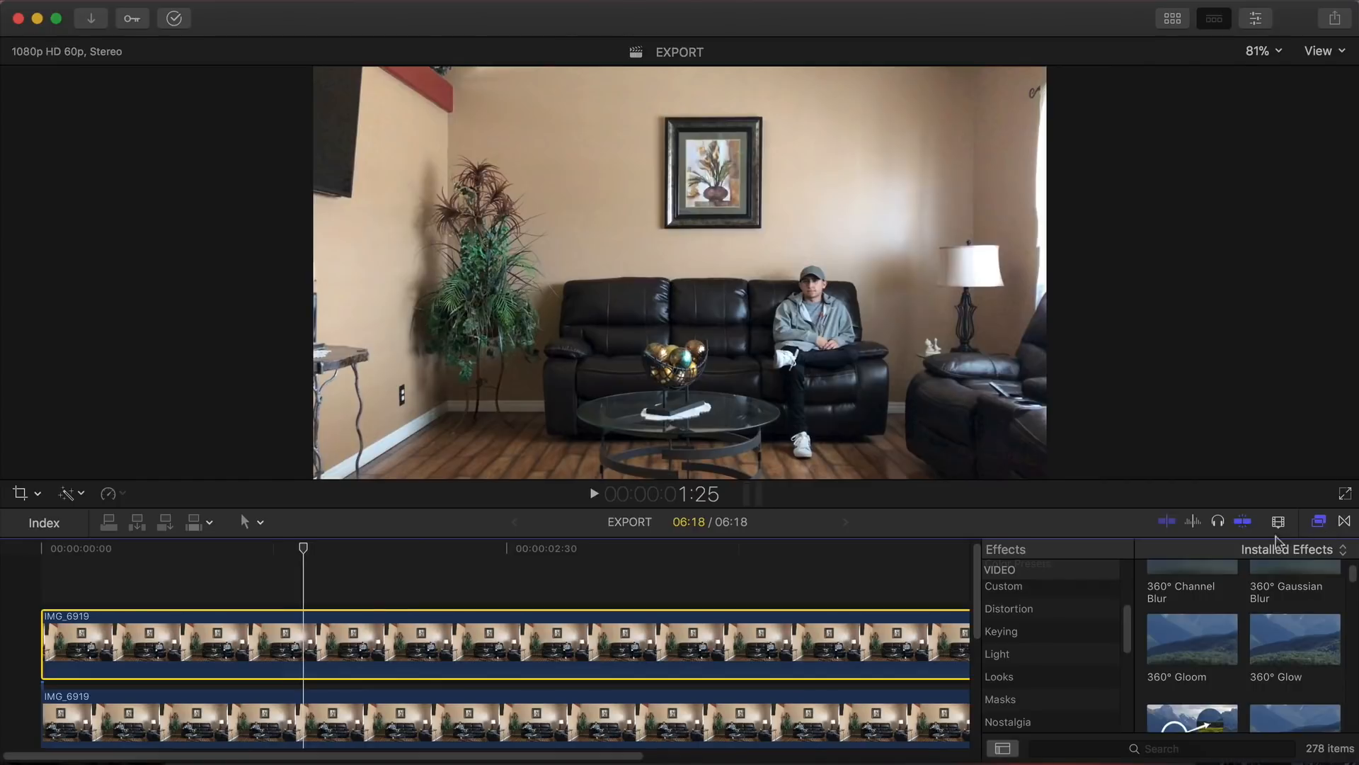
{"action": "scroll", "coordinate": [1062, 606], "scroll_direction": "up", "scroll_amount": 3}
{"action": "left_click", "coordinate": [1032, 570]}
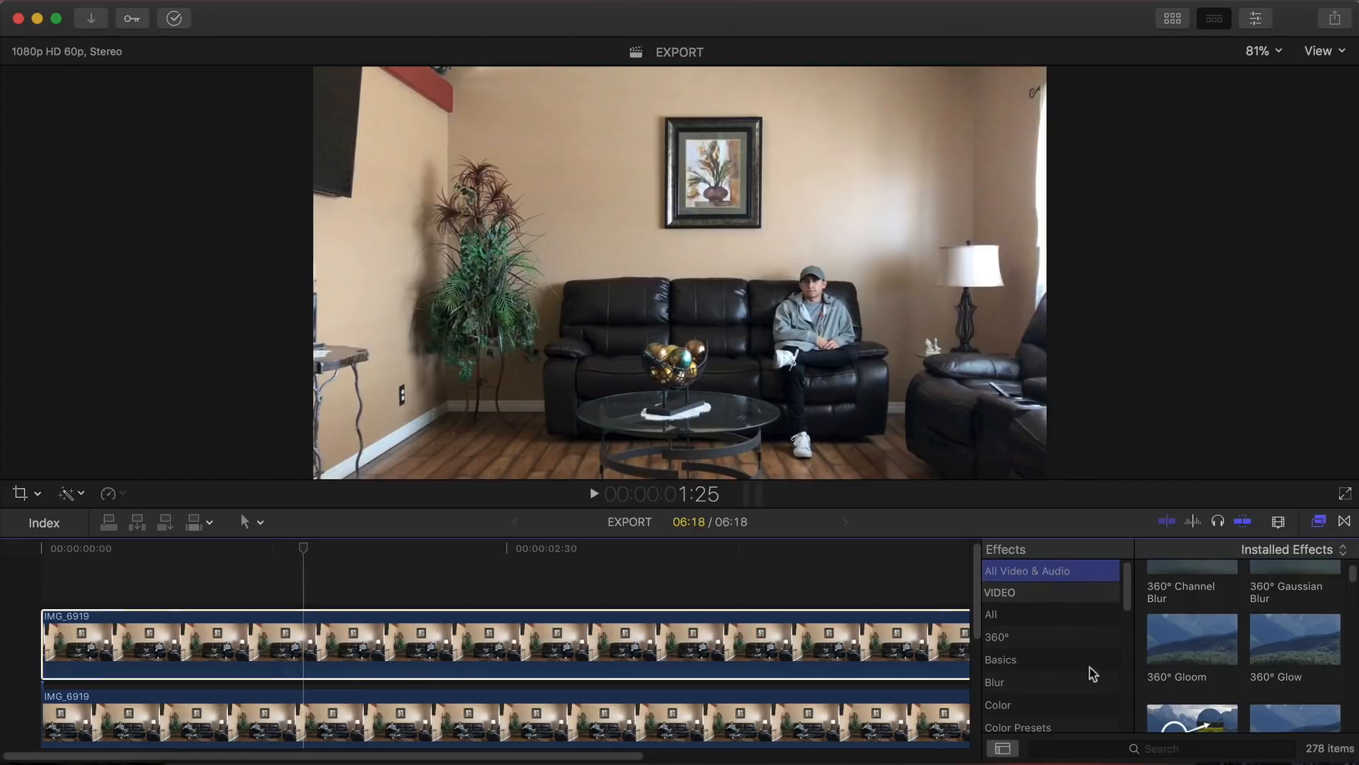
{"action": "left_click", "coordinate": [1168, 745]}
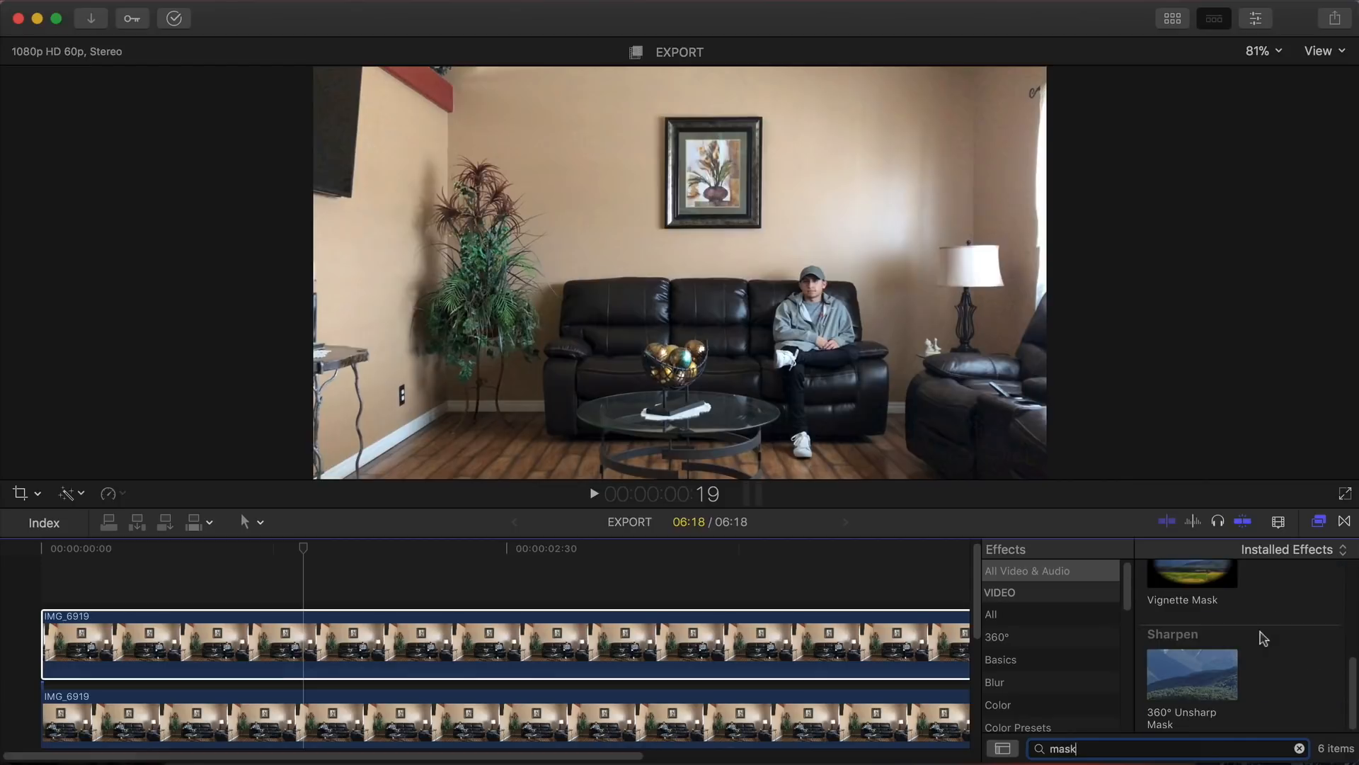
{"action": "scroll", "coordinate": [1262, 636], "scroll_direction": "up", "scroll_amount": 5}
{"action": "mouse_move", "coordinate": [1199, 606]}
{"action": "left_mouse_down"}
{"action": "mouse_move", "coordinate": [876, 645]}
{"action": "mouse_move", "coordinate": [959, 626]}
{"action": "left_mouse_up"}
{"action": "left_click", "coordinate": [1310, 524]}
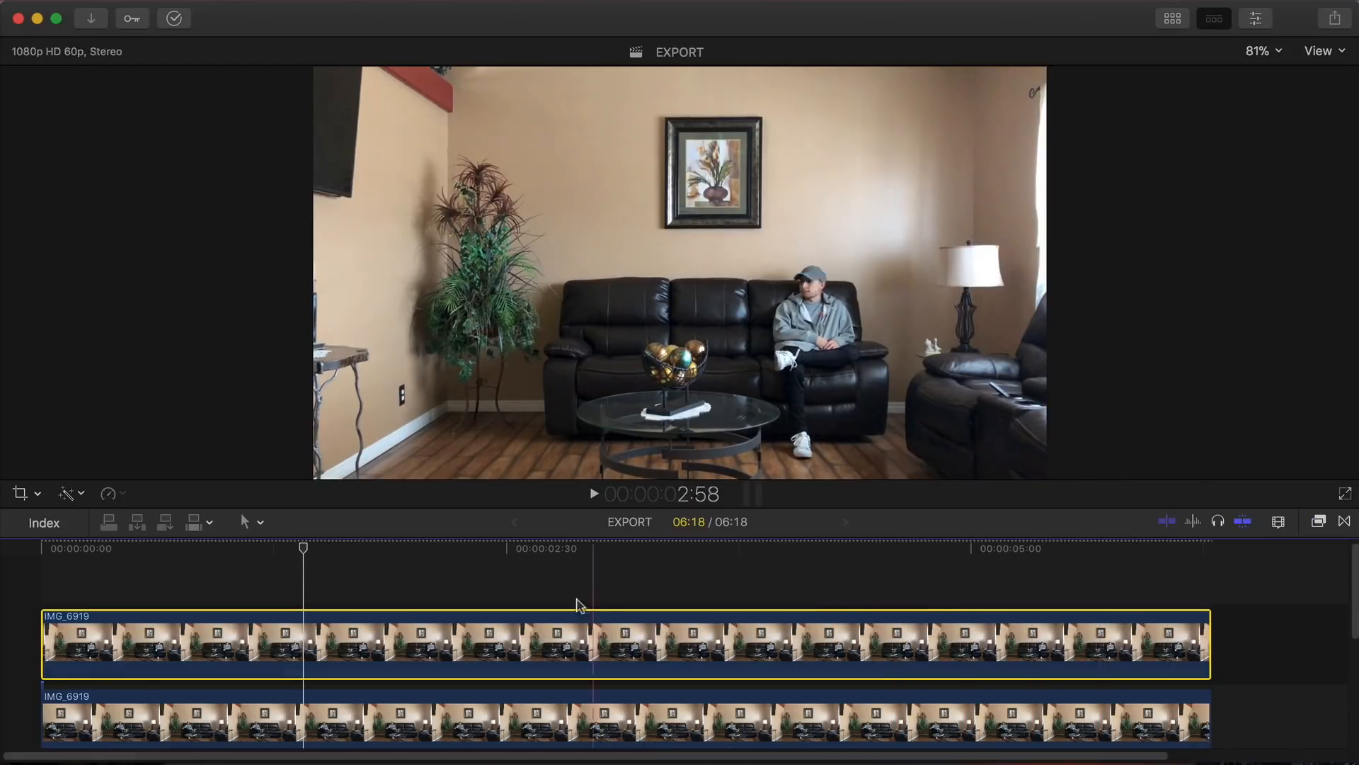
Step: Draw a closed mask around the man on the right-hand sofa seat in the topmost clip
{"action": "left_click", "coordinate": [1255, 20]}
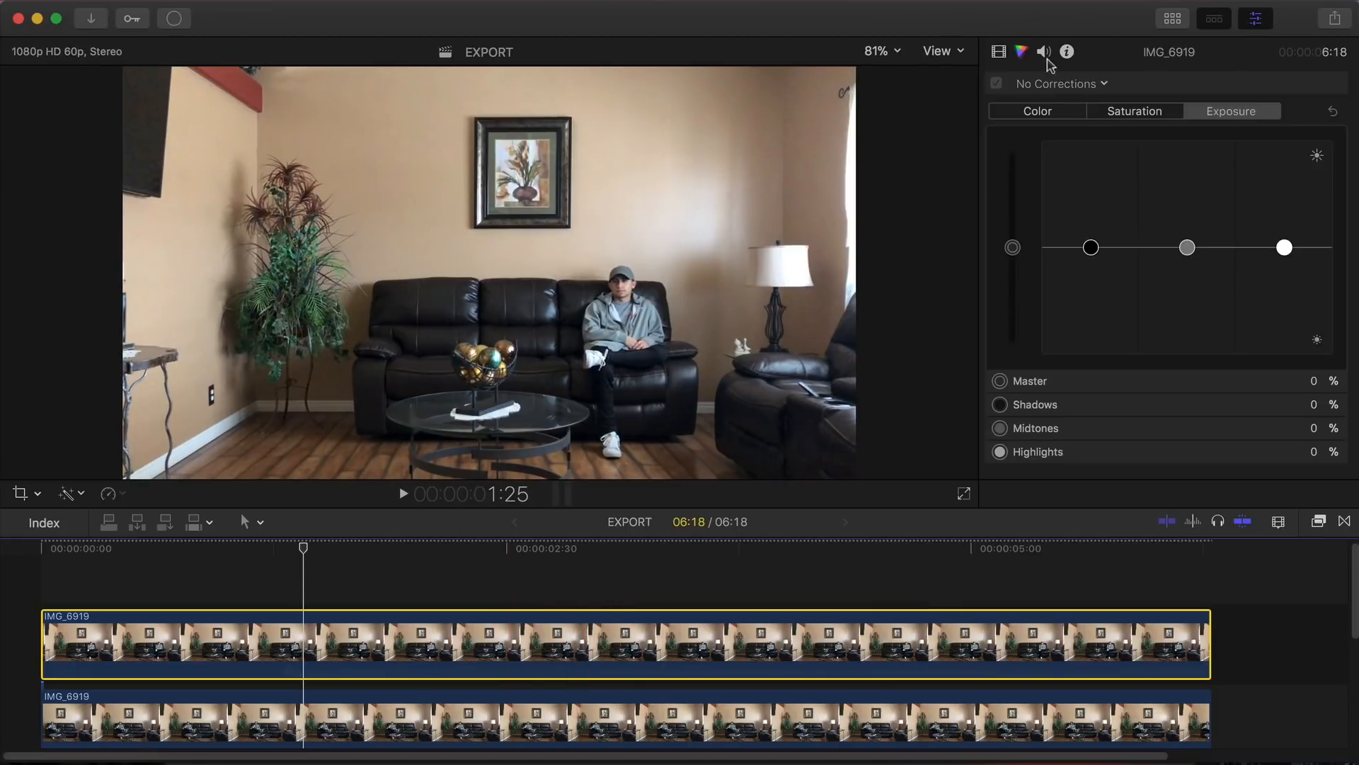
{"action": "left_click", "coordinate": [998, 51]}
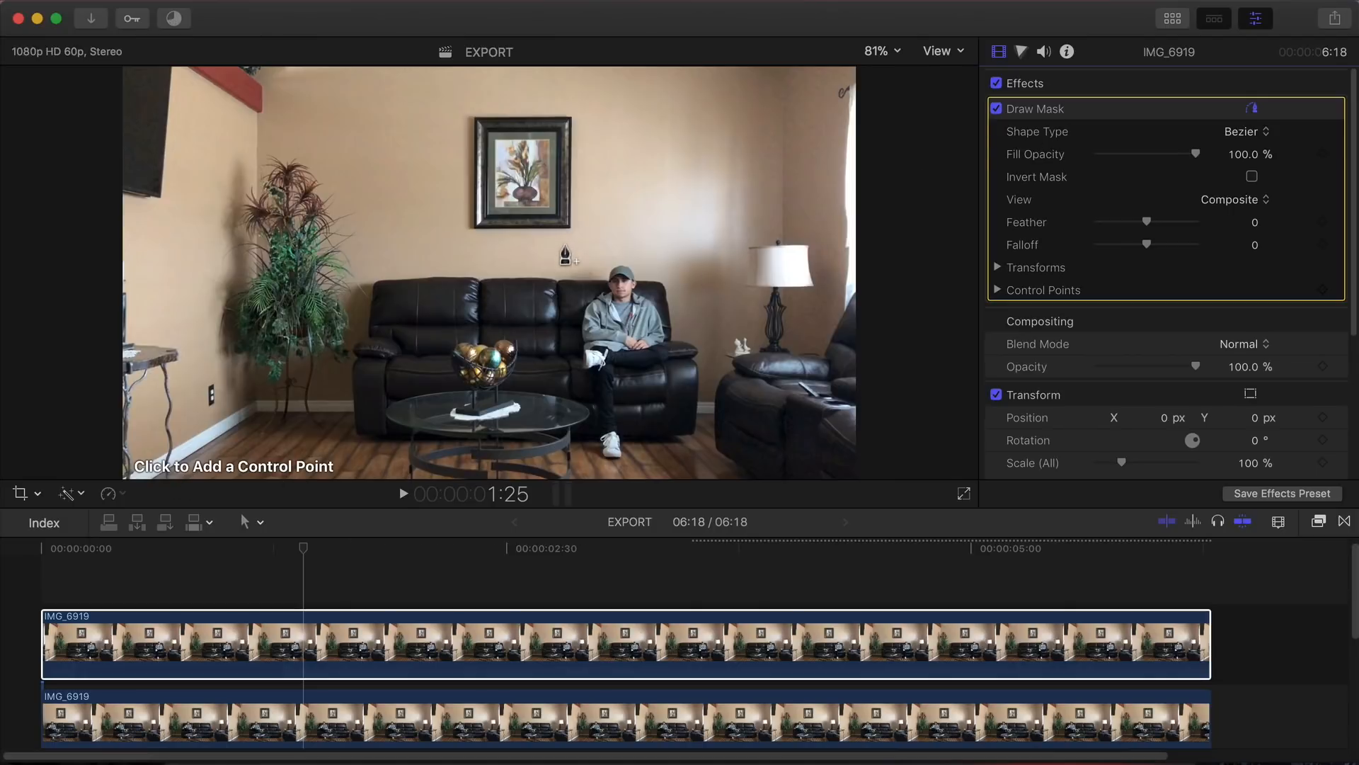
{"action": "left_click", "coordinate": [565, 239]}
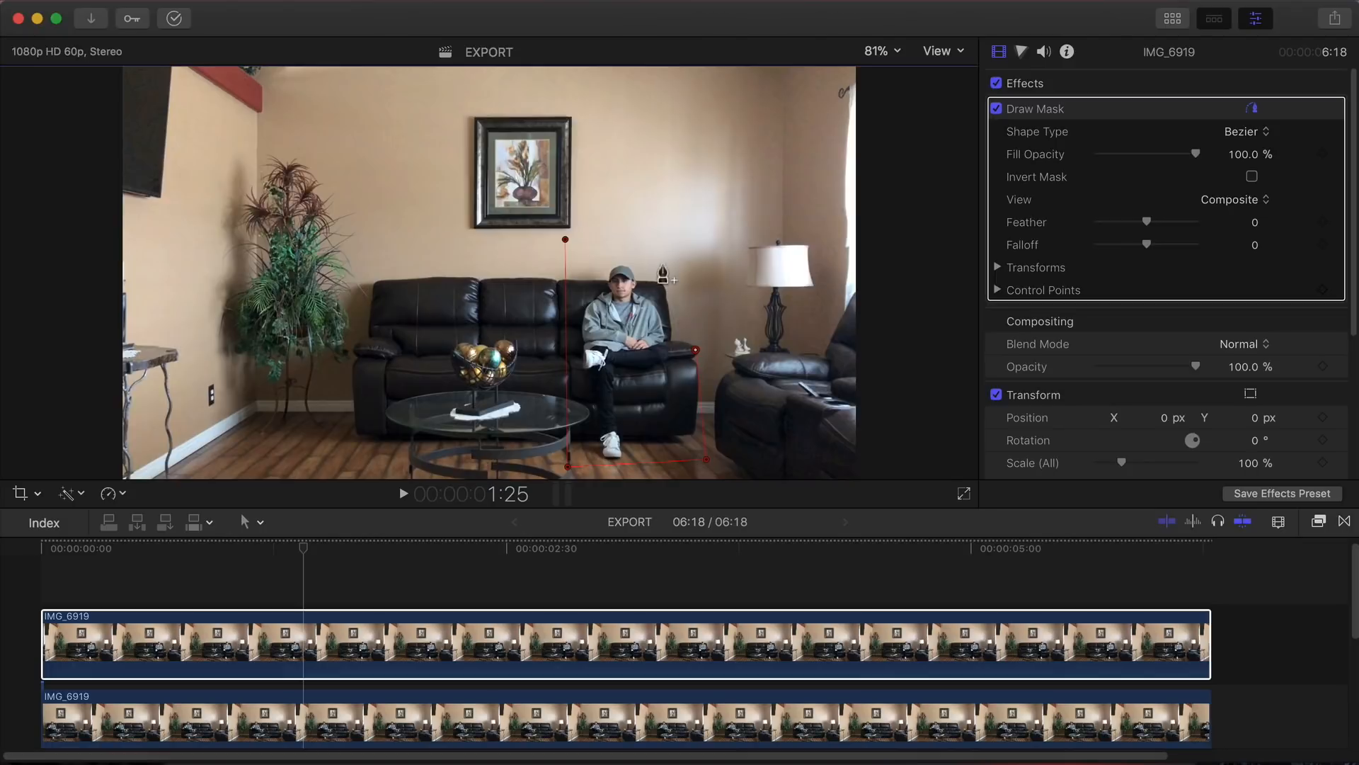
{"action": "left_click", "coordinate": [565, 239]}
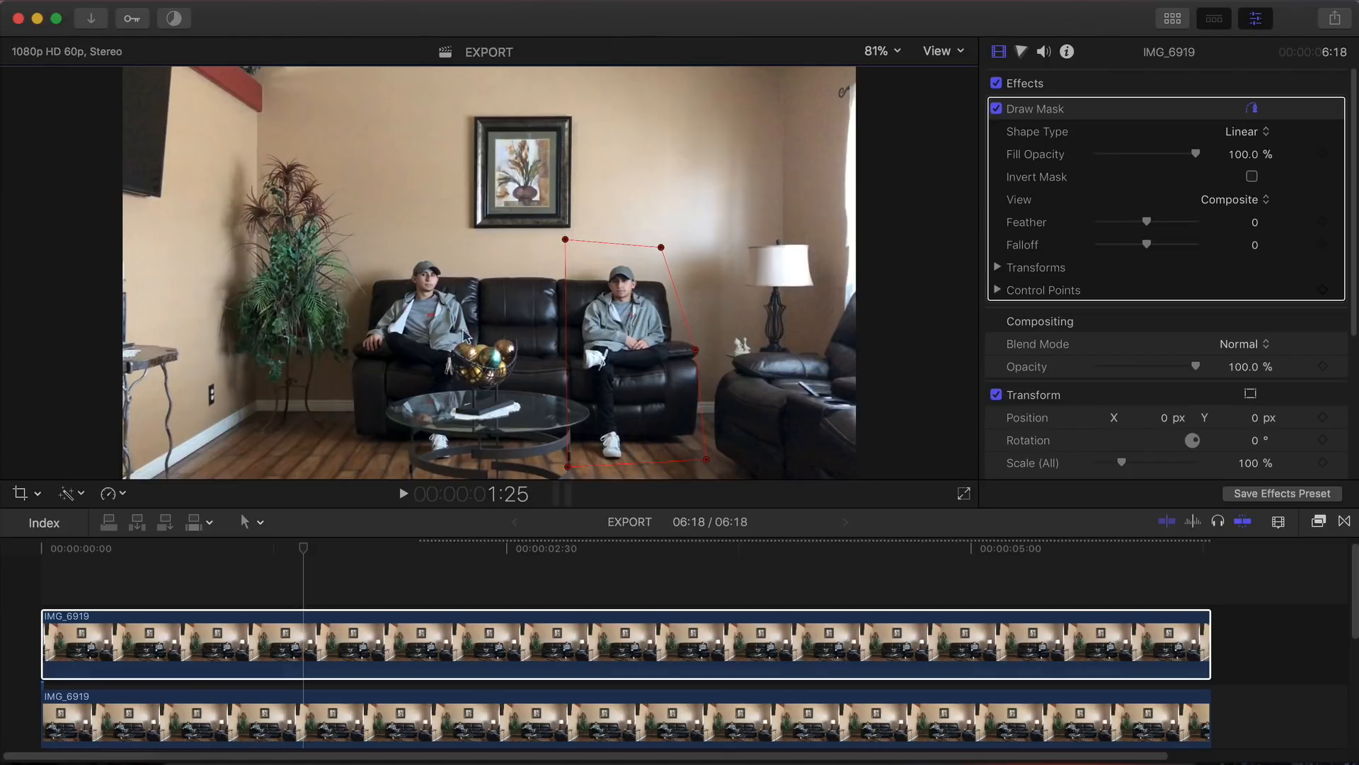
Step: Apply the Draw Mask effect to the second clip from the top
{"action": "scroll", "coordinate": [324, 679], "scroll_direction": "down", "scroll_amount": 2}
{"action": "left_click", "coordinate": [324, 676]}
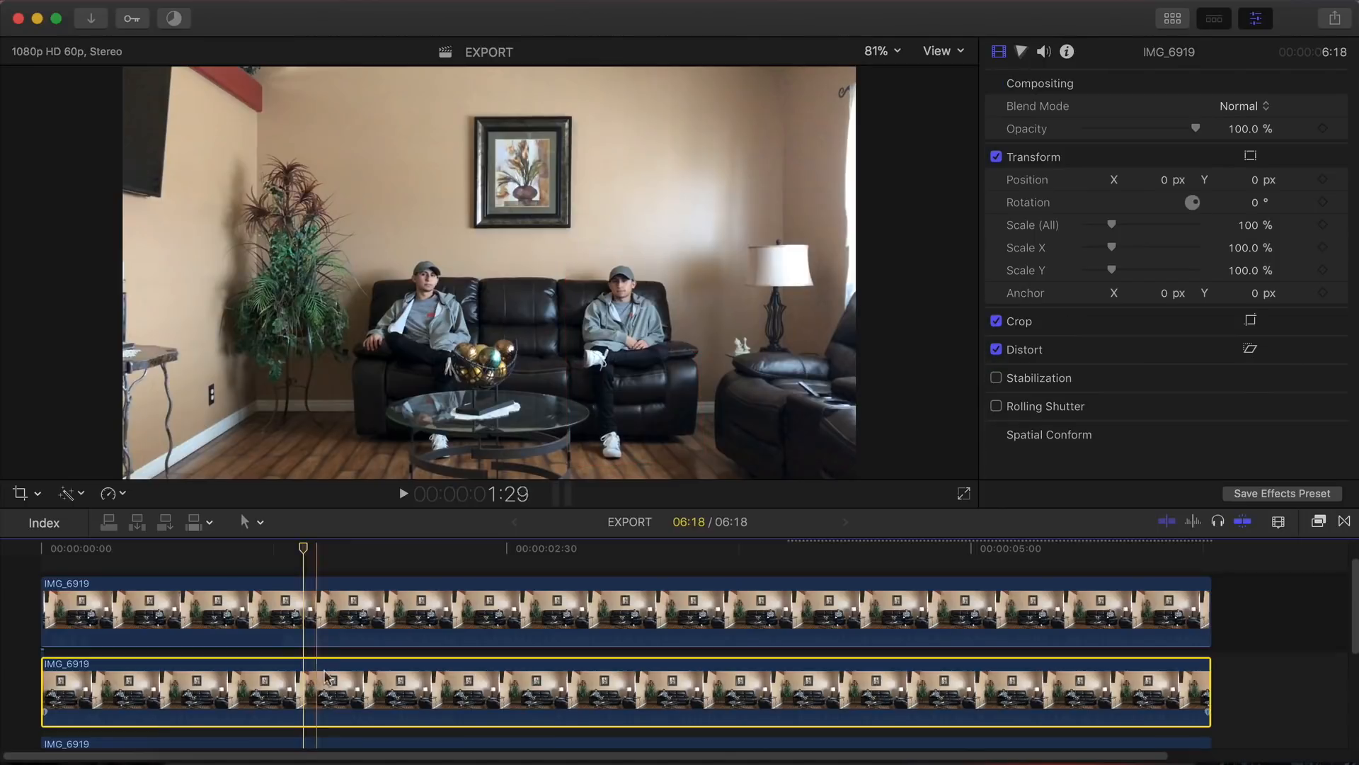
{"action": "scroll", "coordinate": [324, 676], "scroll_direction": "down", "scroll_amount": 3}
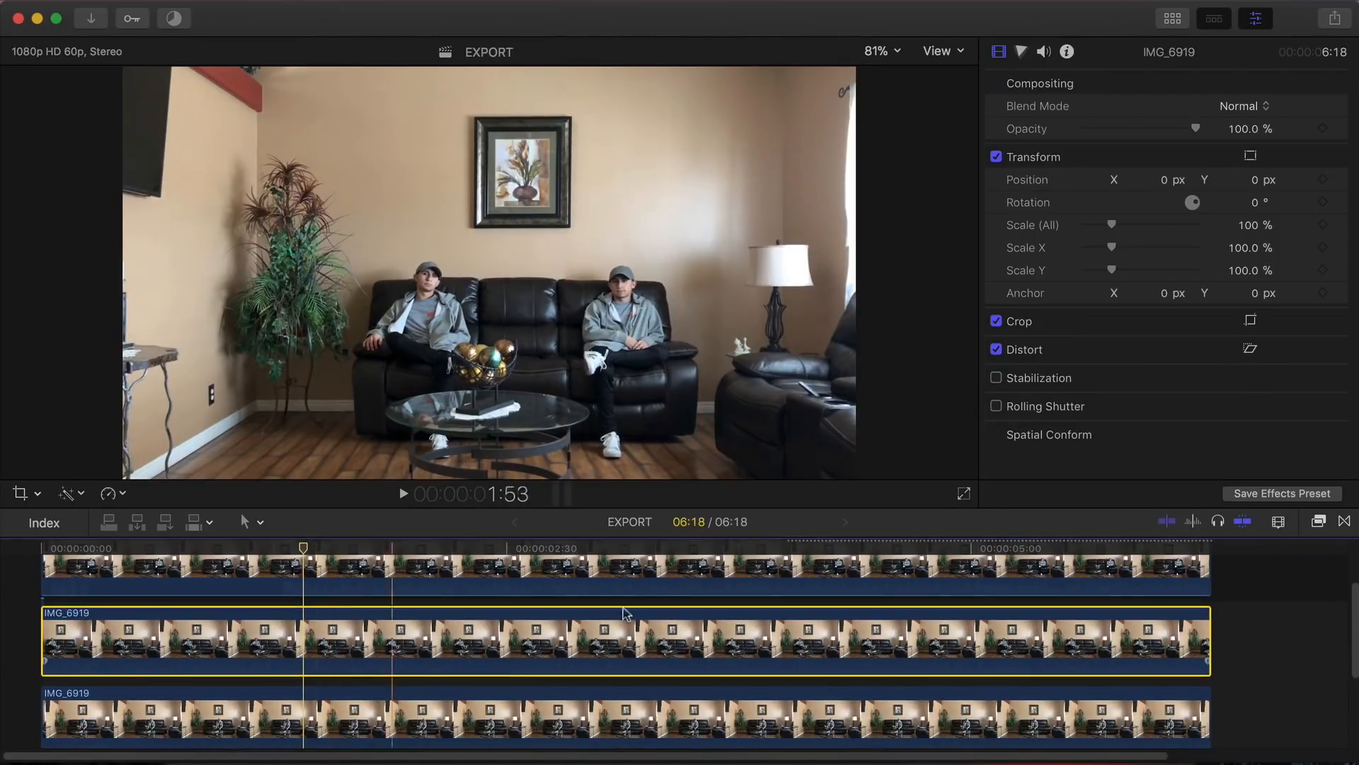
{"action": "left_click", "coordinate": [1318, 524]}
{"action": "left_click_drag", "start_coordinate": [1193, 604], "coordinate": [917, 630]}
{"action": "left_click", "coordinate": [1320, 523]}
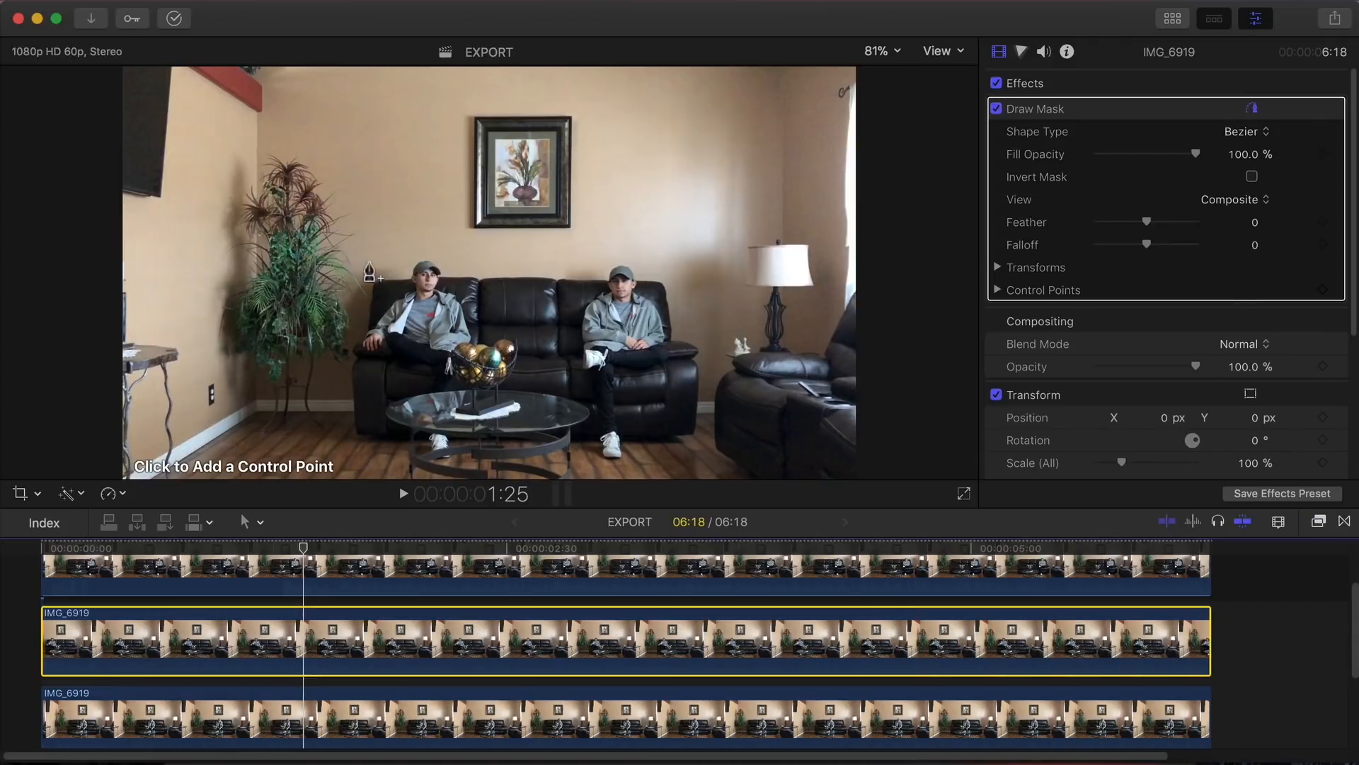
Step: Draw a closed mask around the man on the left-hand sofa seat, including his legs down to the floor
{"action": "left_click", "coordinate": [365, 241]}
{"action": "left_click", "coordinate": [351, 326]}
{"action": "left_click", "coordinate": [388, 380]}
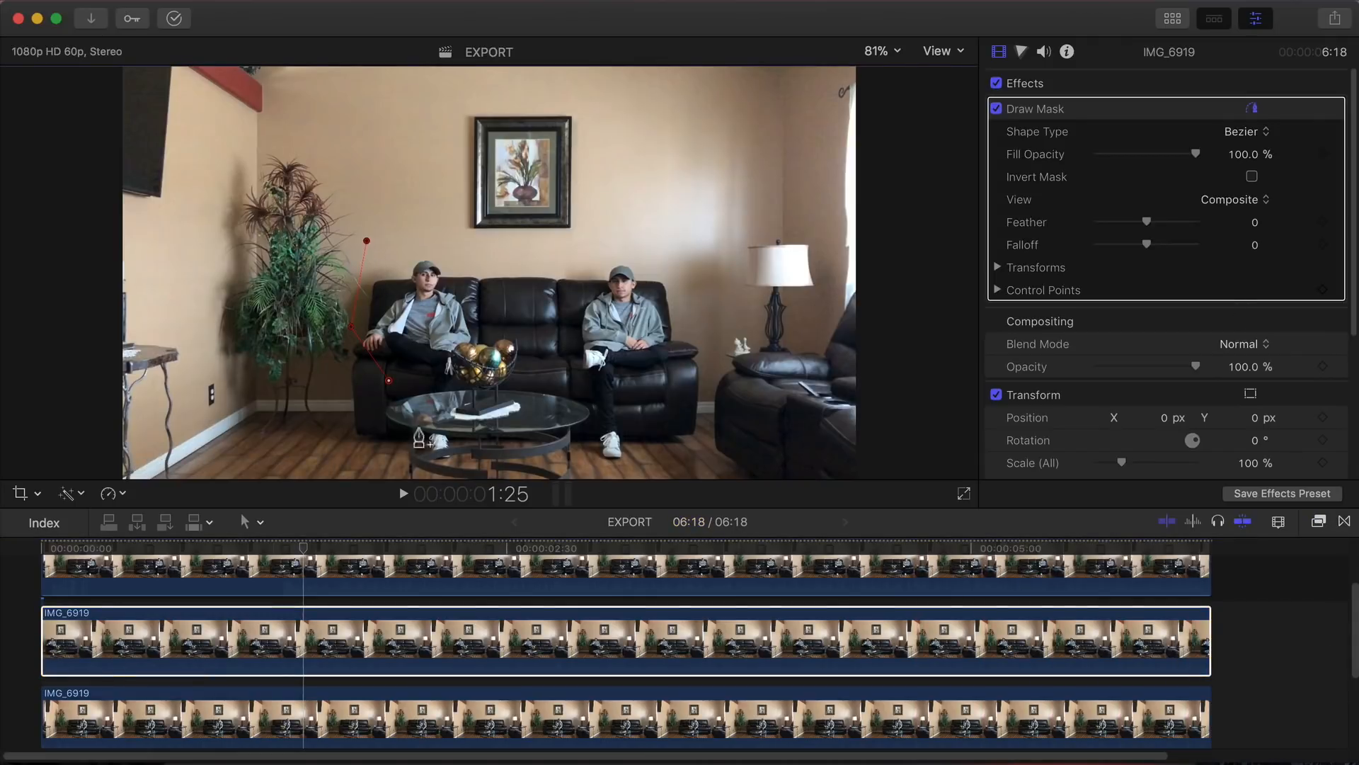
{"action": "left_click", "coordinate": [496, 414]}
{"action": "left_click", "coordinate": [517, 312]}
{"action": "left_click", "coordinate": [475, 251]}
{"action": "left_click", "coordinate": [366, 242]}
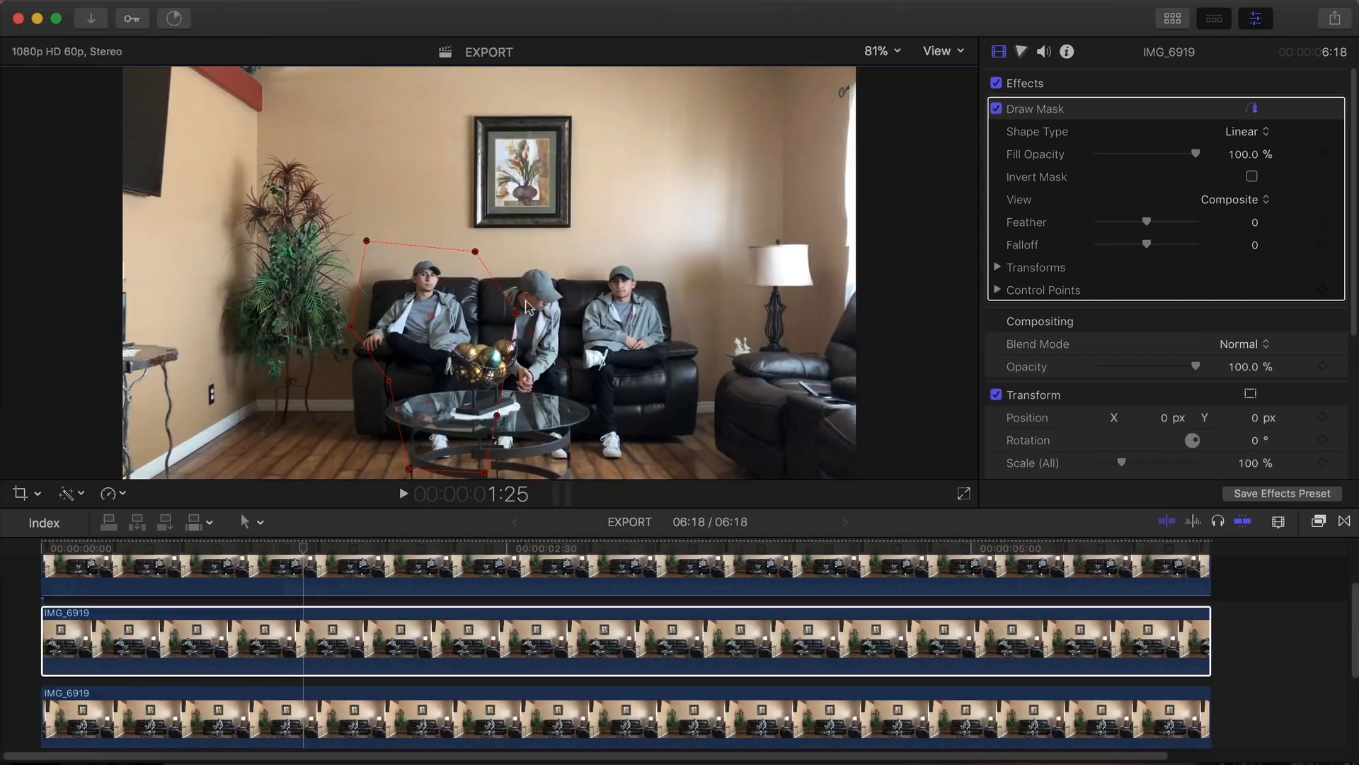
Step: Move the left-seat mask's right-side points inward, clear of the middle-seat pose, and adjust its lower-left point
{"action": "left_click_drag", "start_coordinate": [517, 313], "coordinate": [479, 321]}
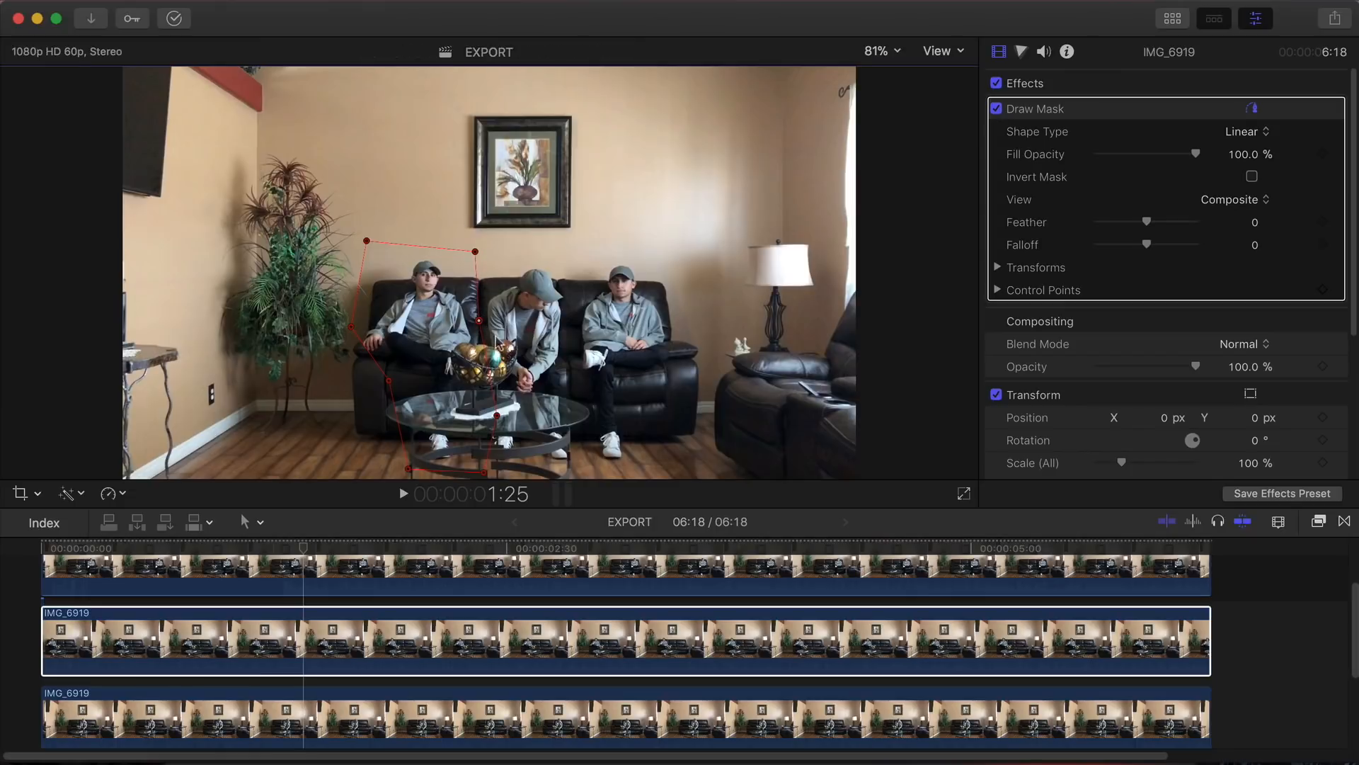
{"action": "left_click_drag", "start_coordinate": [498, 416], "coordinate": [482, 386]}
{"action": "left_click_drag", "start_coordinate": [484, 473], "coordinate": [482, 463]}
{"action": "left_click_drag", "start_coordinate": [369, 366], "coordinate": [371, 371]}
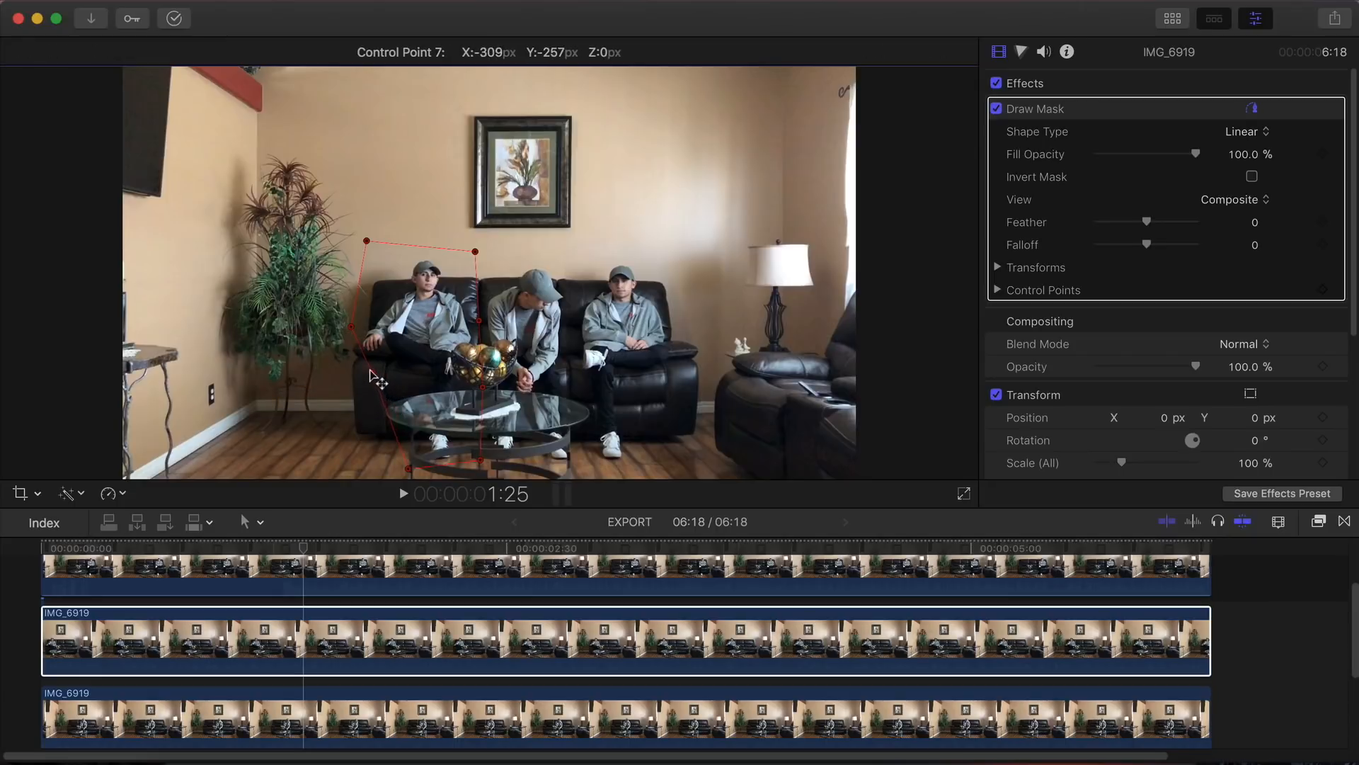
Step: Apply the Draw Mask effect to the third clip from the top
{"action": "scroll", "coordinate": [388, 587], "scroll_direction": "down", "scroll_amount": 3}
{"action": "left_click", "coordinate": [383, 632]}
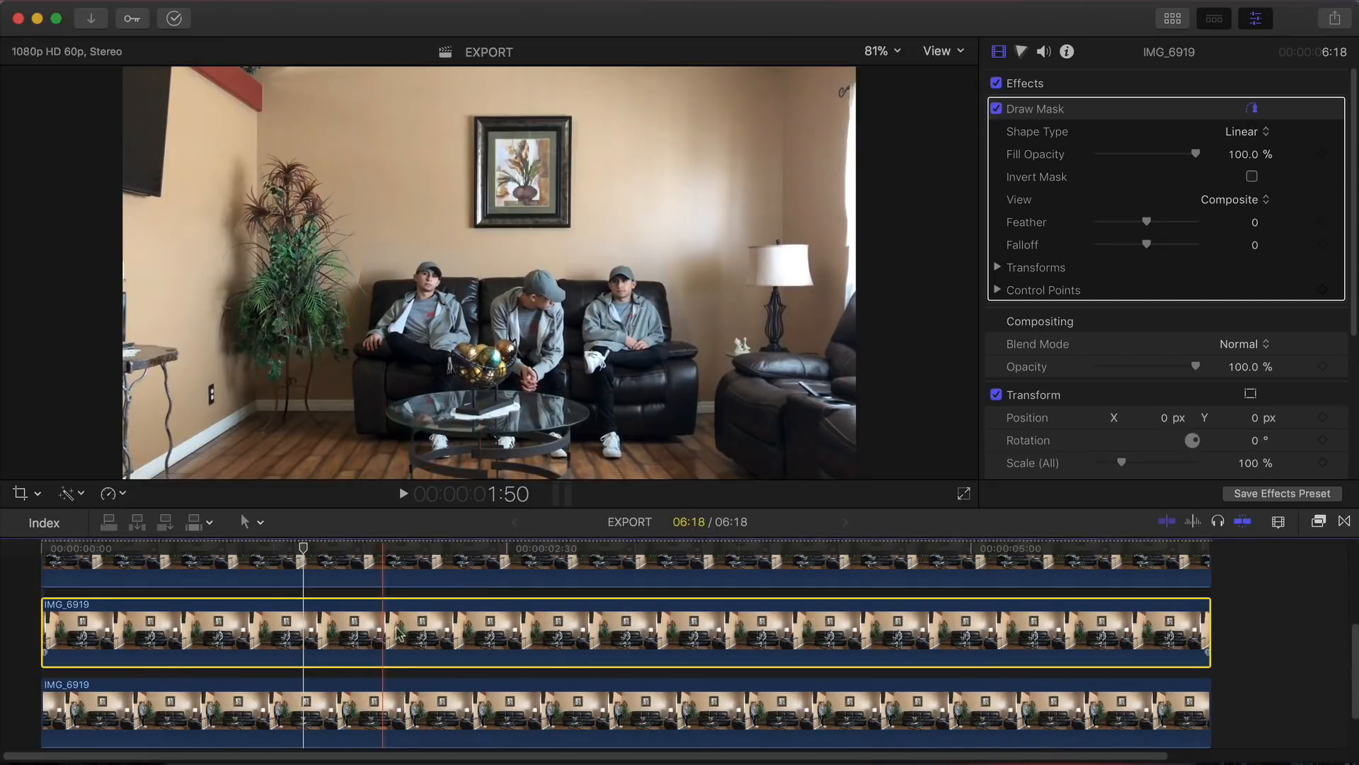
{"action": "left_click", "coordinate": [1321, 527]}
{"action": "mouse_move", "coordinate": [1192, 602]}
{"action": "left_mouse_down"}
{"action": "mouse_move", "coordinate": [998, 610]}
{"action": "mouse_move", "coordinate": [977, 626]}
{"action": "left_mouse_up"}
{"action": "left_click", "coordinate": [1315, 521]}
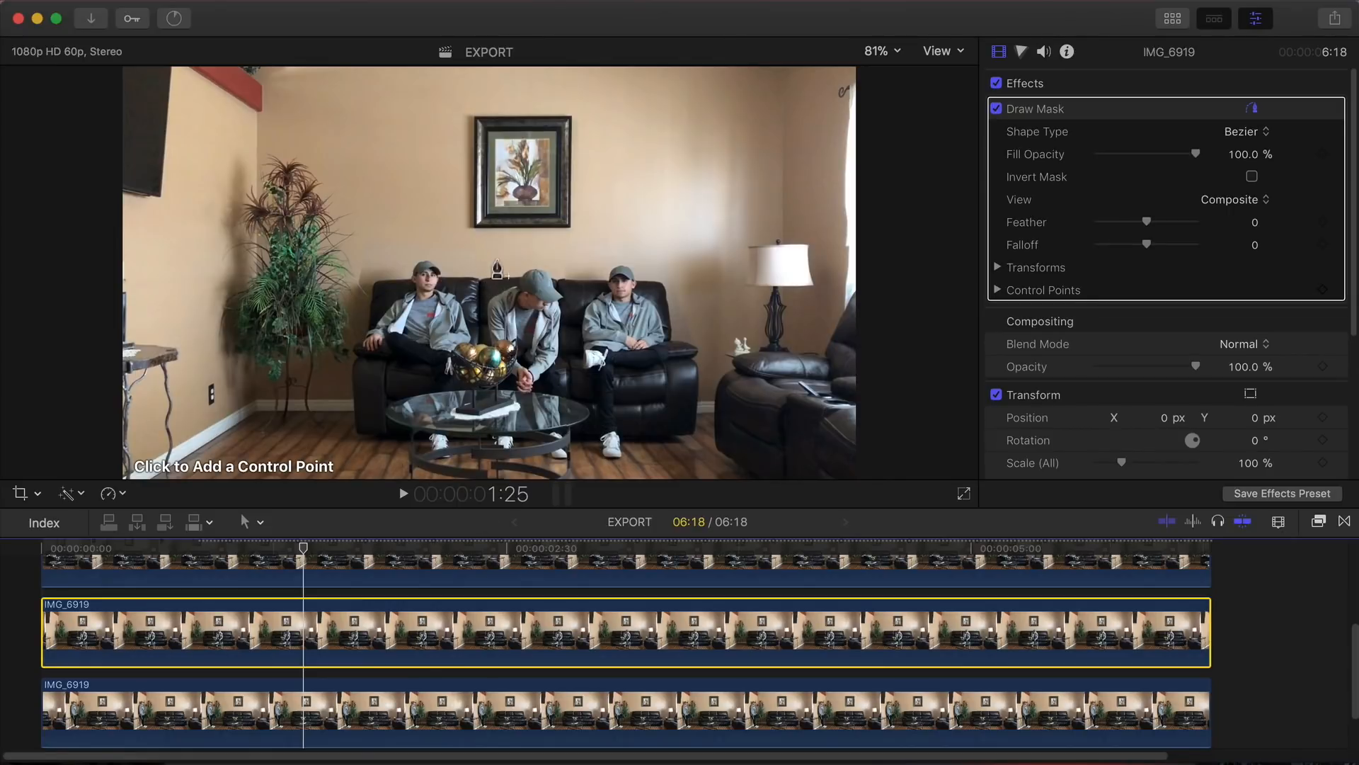
Step: Draw a closed four-point mask around the man on the middle sofa seat in the third clip
{"action": "left_click", "coordinate": [483, 243]}
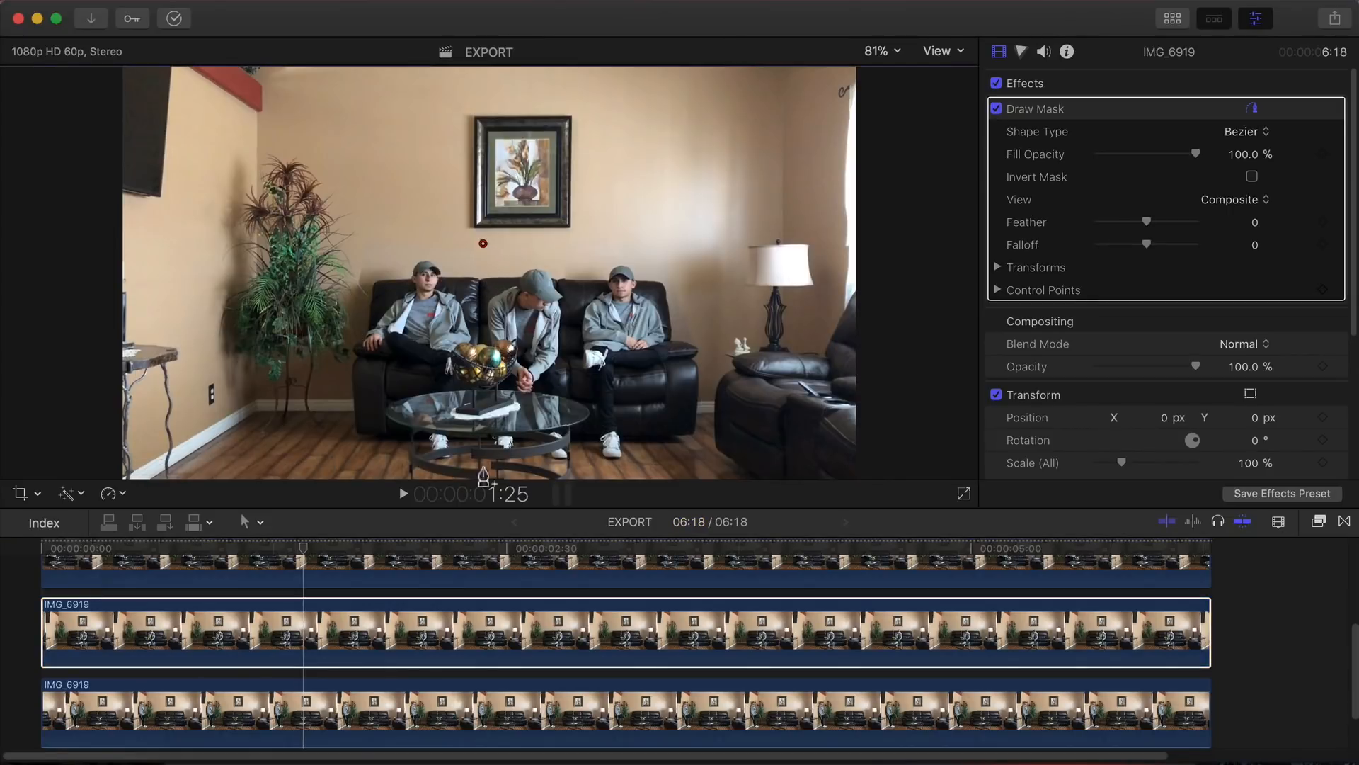
{"action": "left_click", "coordinate": [480, 461]}
{"action": "left_click", "coordinate": [572, 251]}
{"action": "left_click", "coordinate": [483, 244]}
{"action": "left_click", "coordinate": [367, 648]}
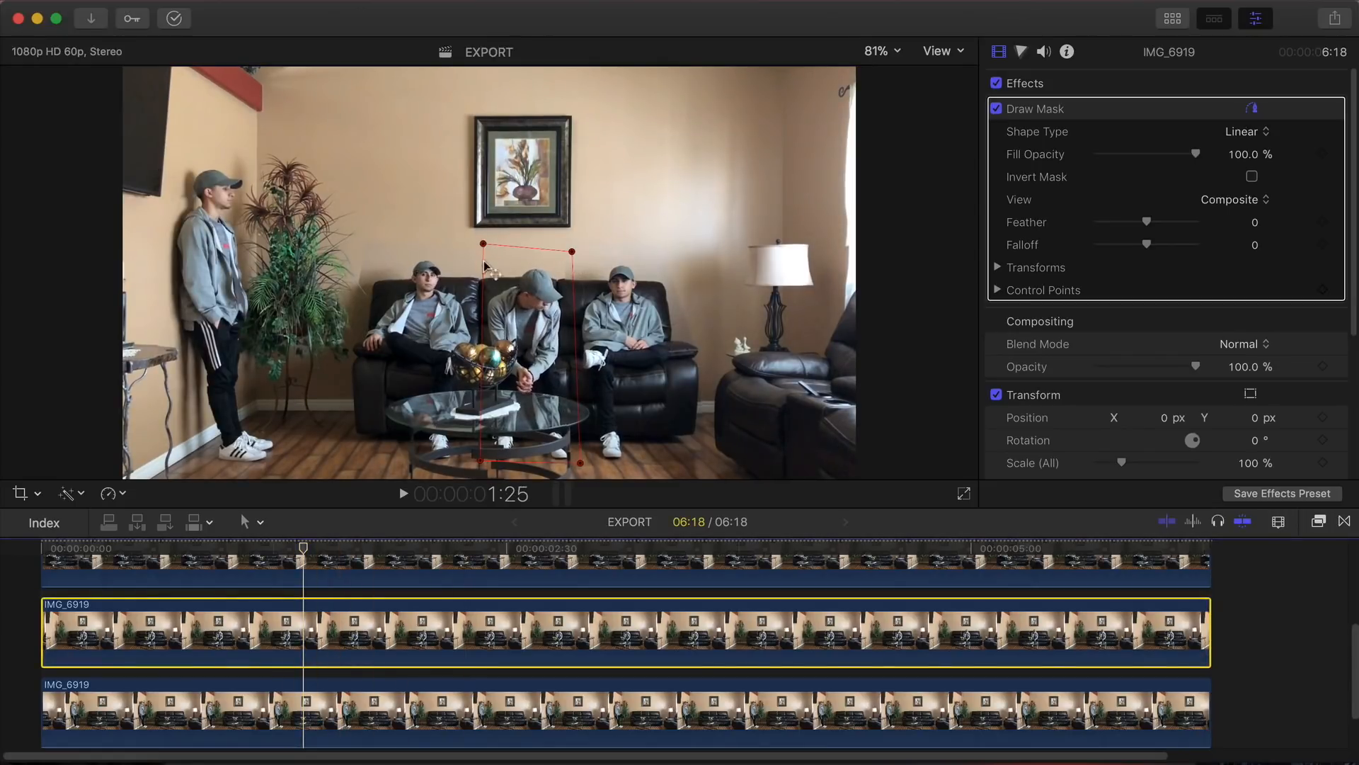
Step: Check the combined poses at 2:19 and 1:17 and look through the stacked clips
{"action": "scroll", "coordinate": [326, 670], "scroll_direction": "up", "scroll_amount": 3}
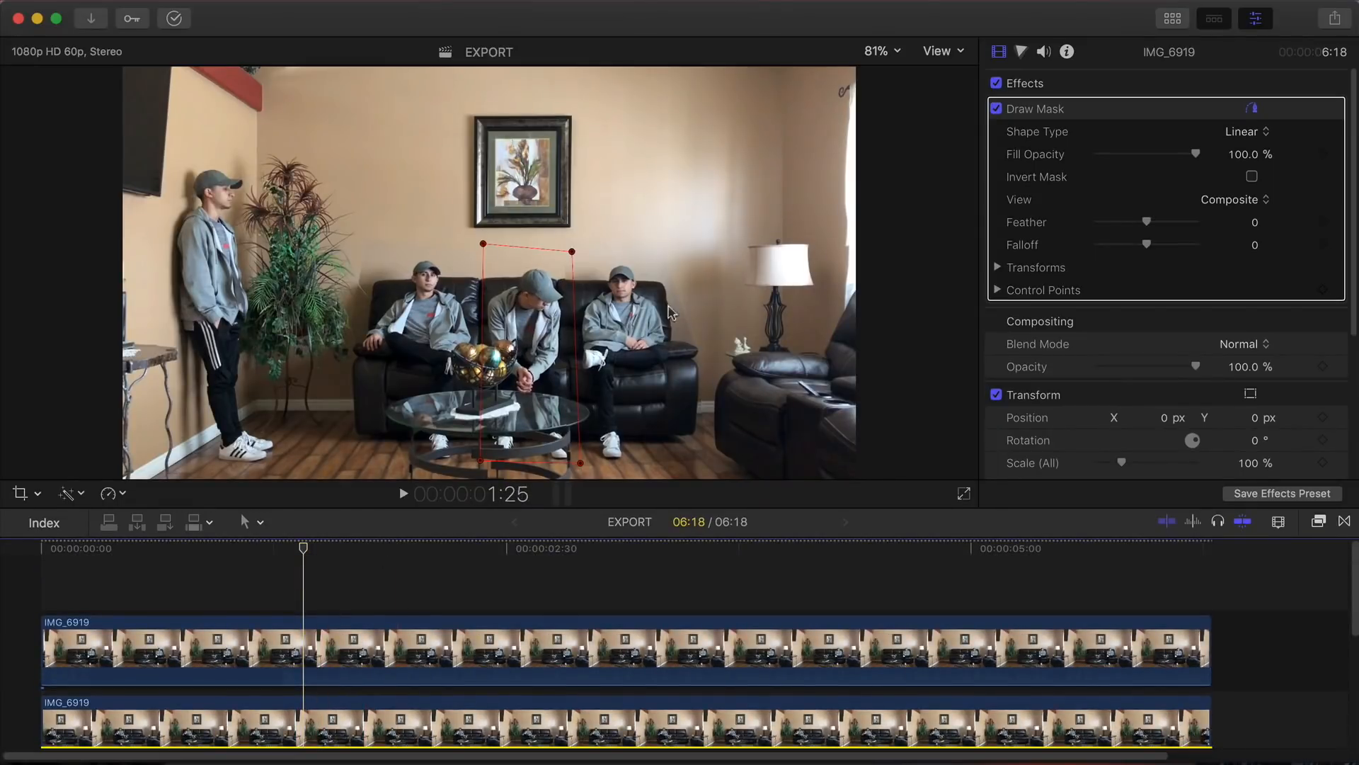
{"action": "left_click", "coordinate": [471, 563]}
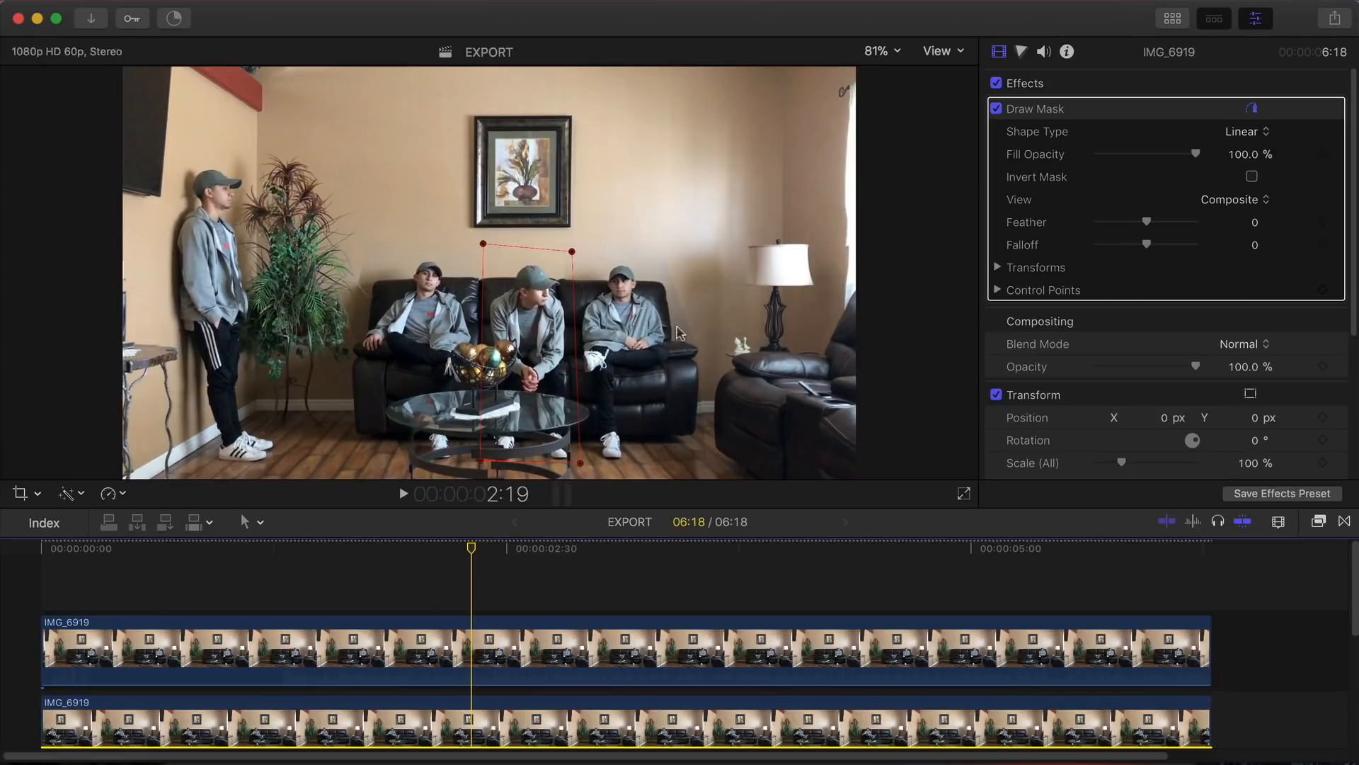
{"action": "left_click", "coordinate": [279, 592]}
{"action": "scroll", "coordinate": [279, 601], "scroll_direction": "down", "scroll_amount": 2}
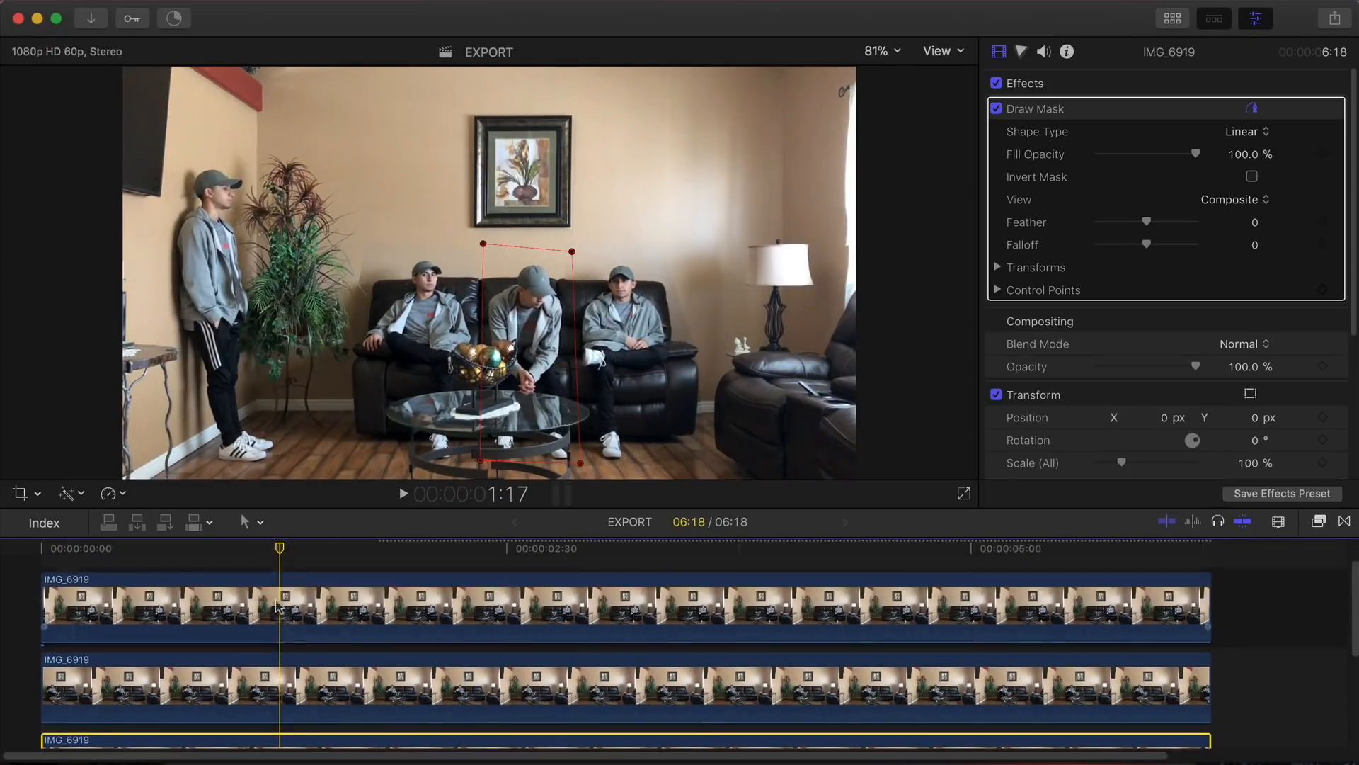
{"action": "scroll", "coordinate": [279, 606], "scroll_direction": "up", "scroll_amount": 2}
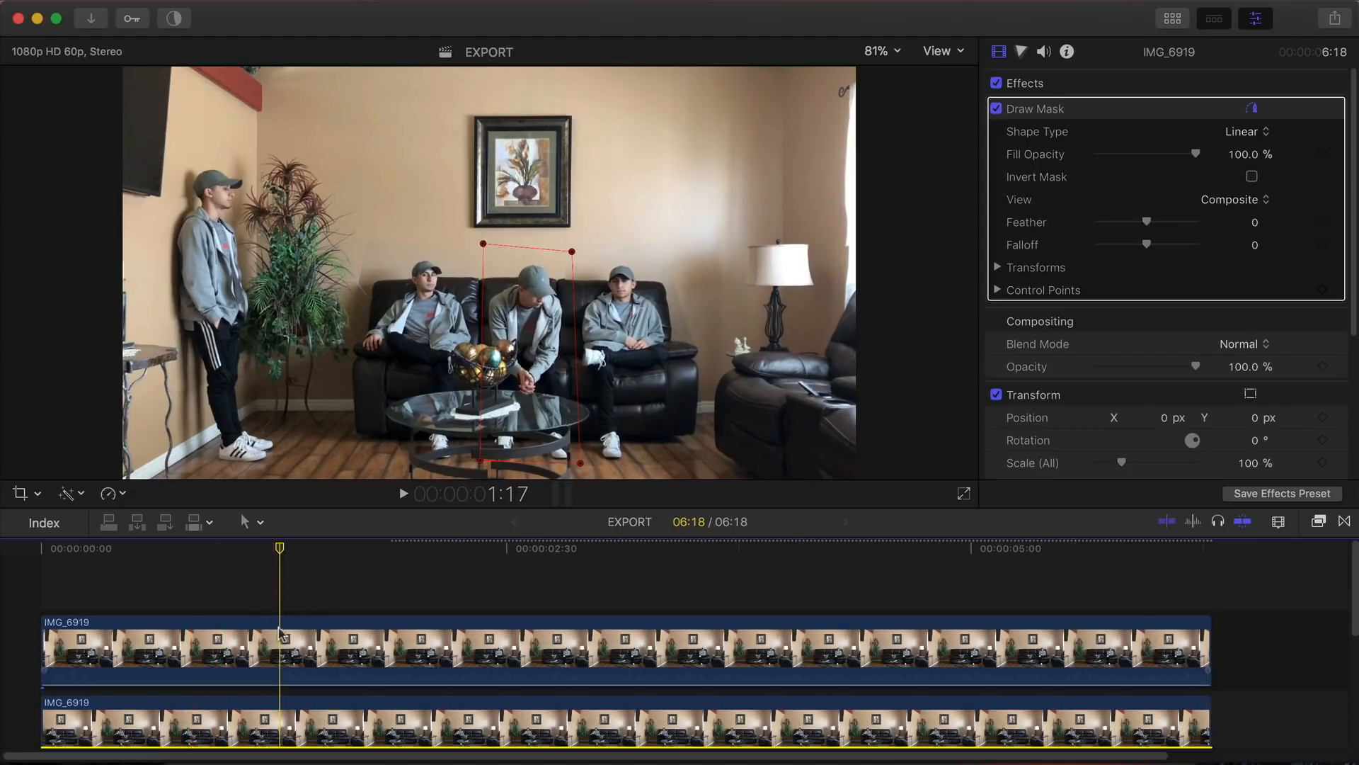
{"action": "scroll", "coordinate": [283, 701], "scroll_direction": "down", "scroll_amount": 4}
{"action": "scroll", "coordinate": [283, 705], "scroll_direction": "up", "scroll_amount": 3}
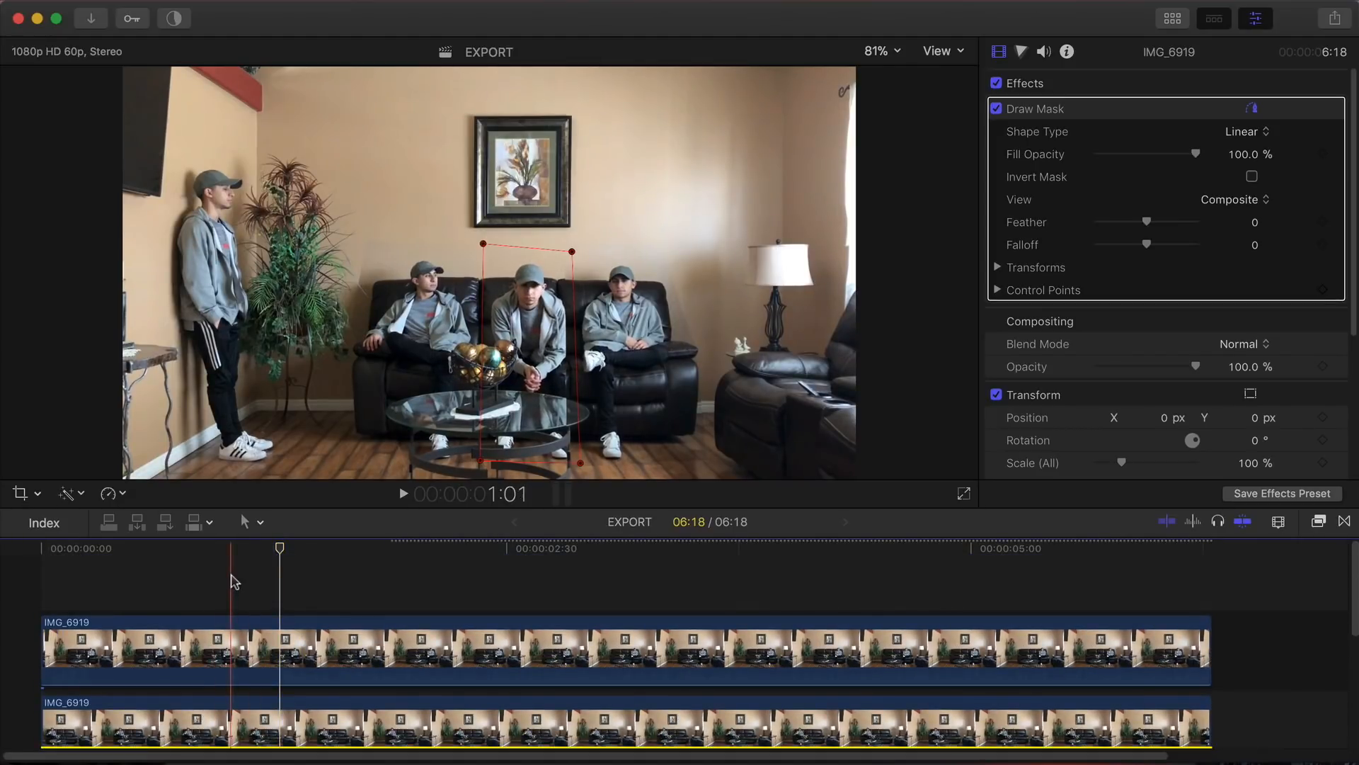
Step: Select all four stacked clips and combine them into a compound clip named EXPORT Clip in the EXPORT event
{"action": "left_click", "coordinate": [241, 602]}
{"action": "left_click_drag", "start_coordinate": [241, 603], "coordinate": [303, 673]}
{"action": "right_click", "coordinate": [319, 672]}
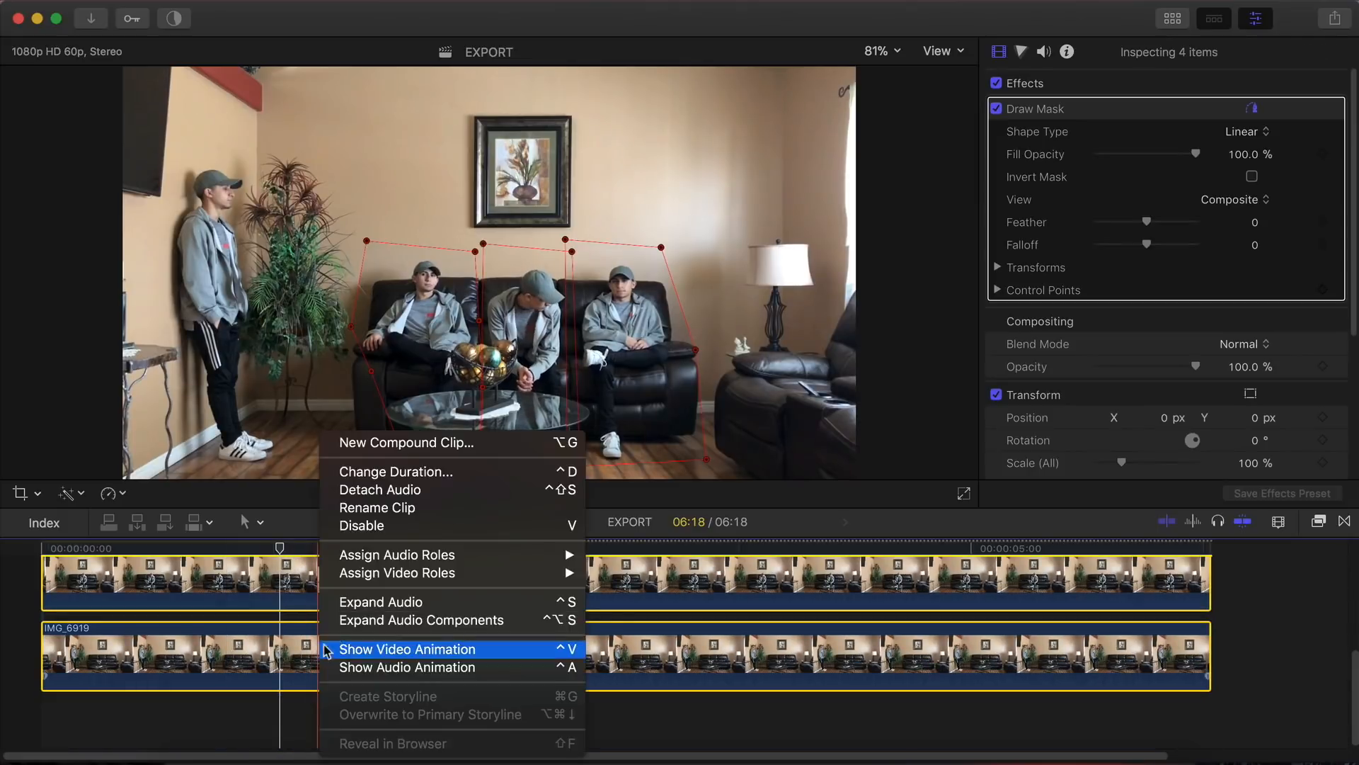
{"action": "left_click", "coordinate": [389, 442]}
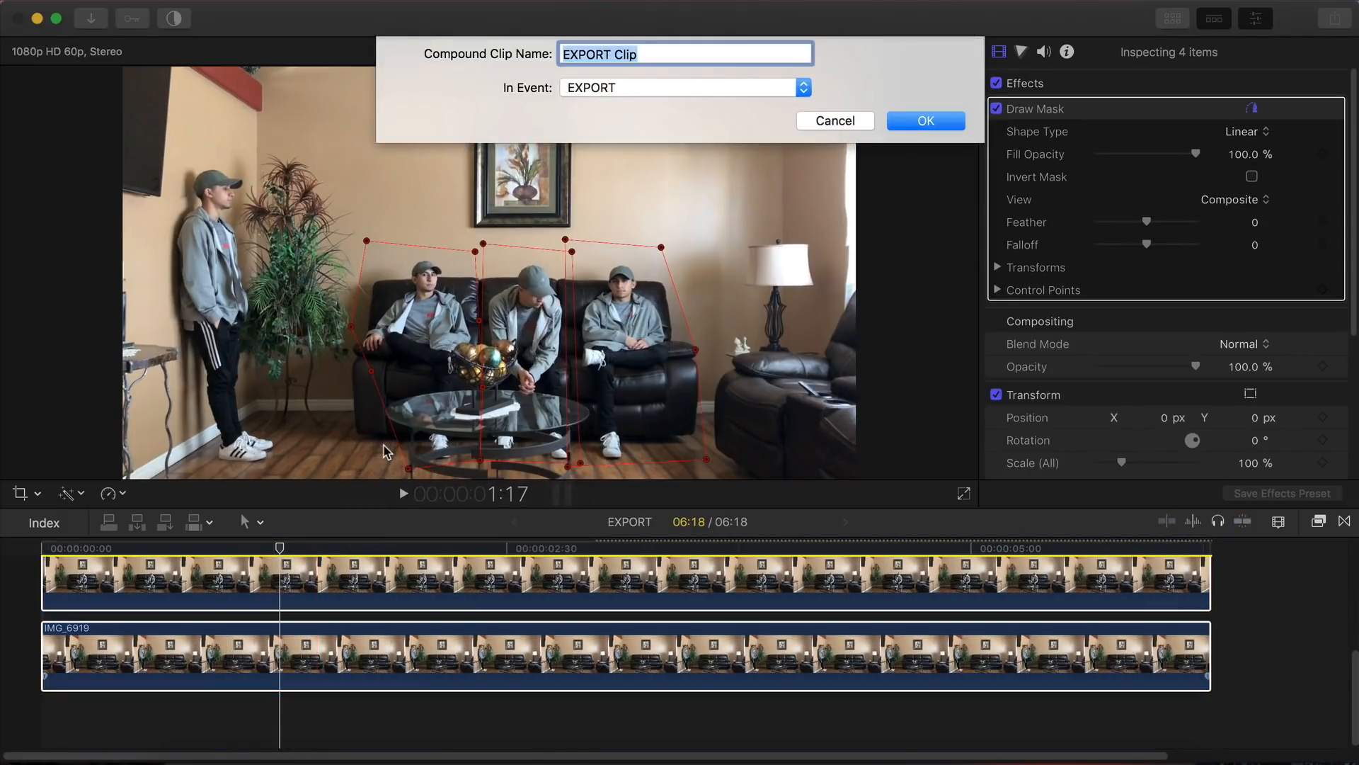
{"action": "key", "text": "Return"}
Step: Park the playhead at 2:13, search the effects for "lut", and apply Custom LUT to the compound clip
{"action": "left_click_drag", "start_coordinate": [279, 549], "coordinate": [454, 594]}
{"action": "left_click", "coordinate": [1318, 521]}
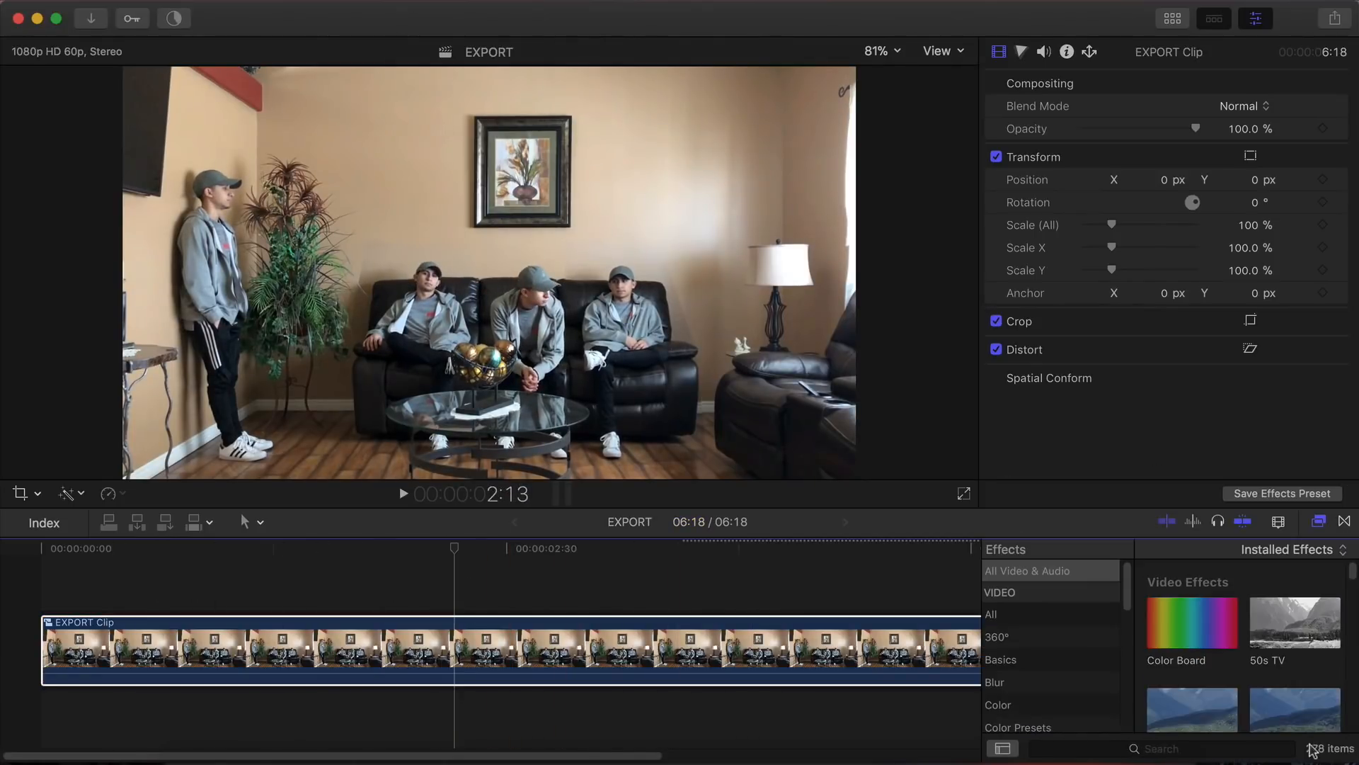
{"action": "left_click", "coordinate": [1250, 750]}
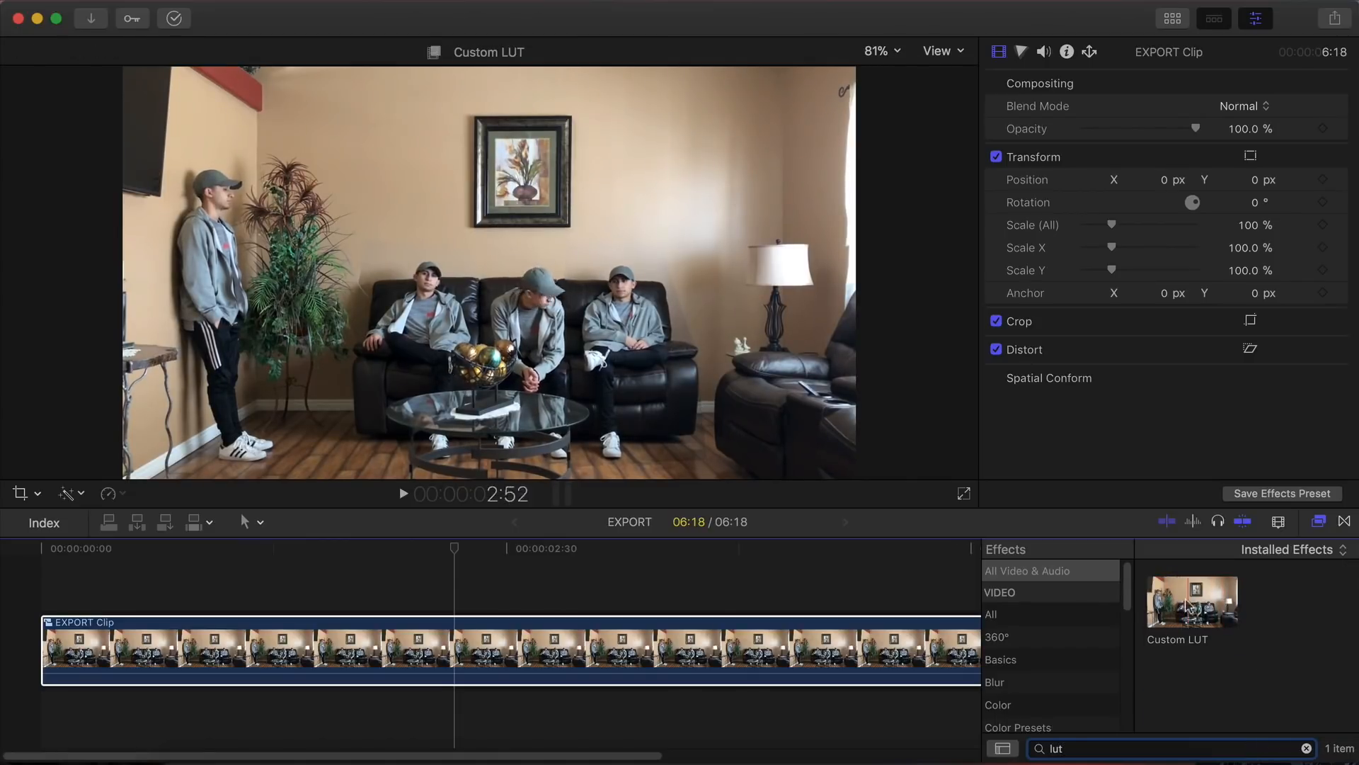
{"action": "left_click_drag", "start_coordinate": [1181, 600], "coordinate": [853, 641]}
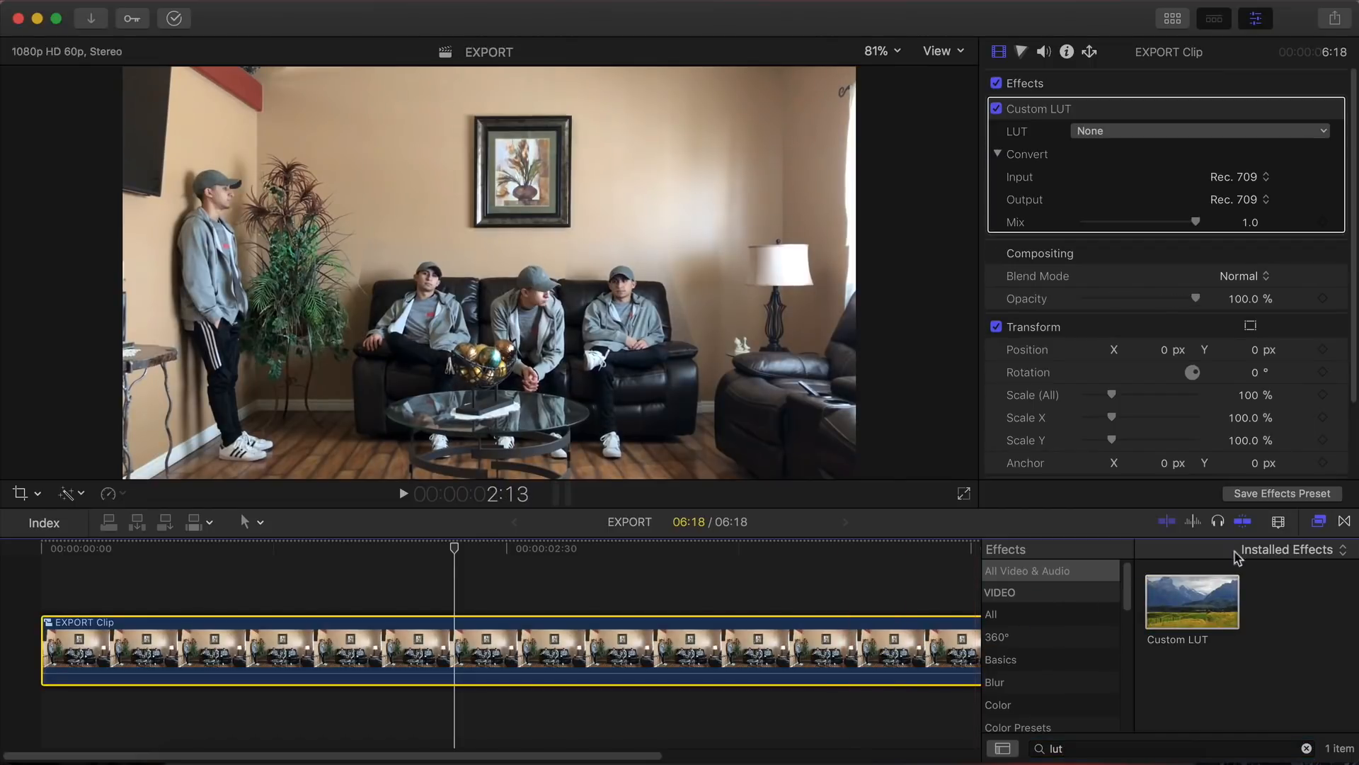
{"action": "left_click", "coordinate": [1319, 521]}
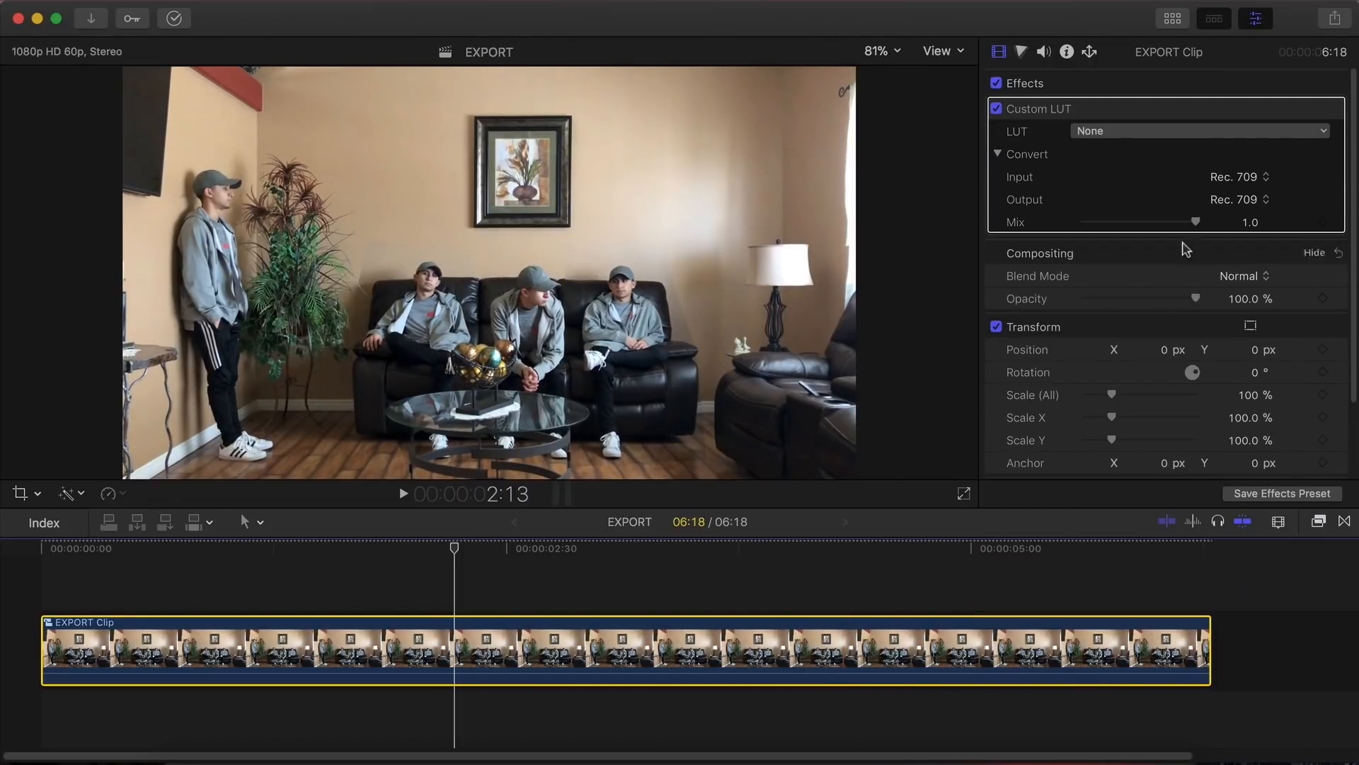
Step: Set the Custom LUT to M31 - Rec.709 and its mix to 0.73
{"action": "left_click", "coordinate": [1116, 132]}
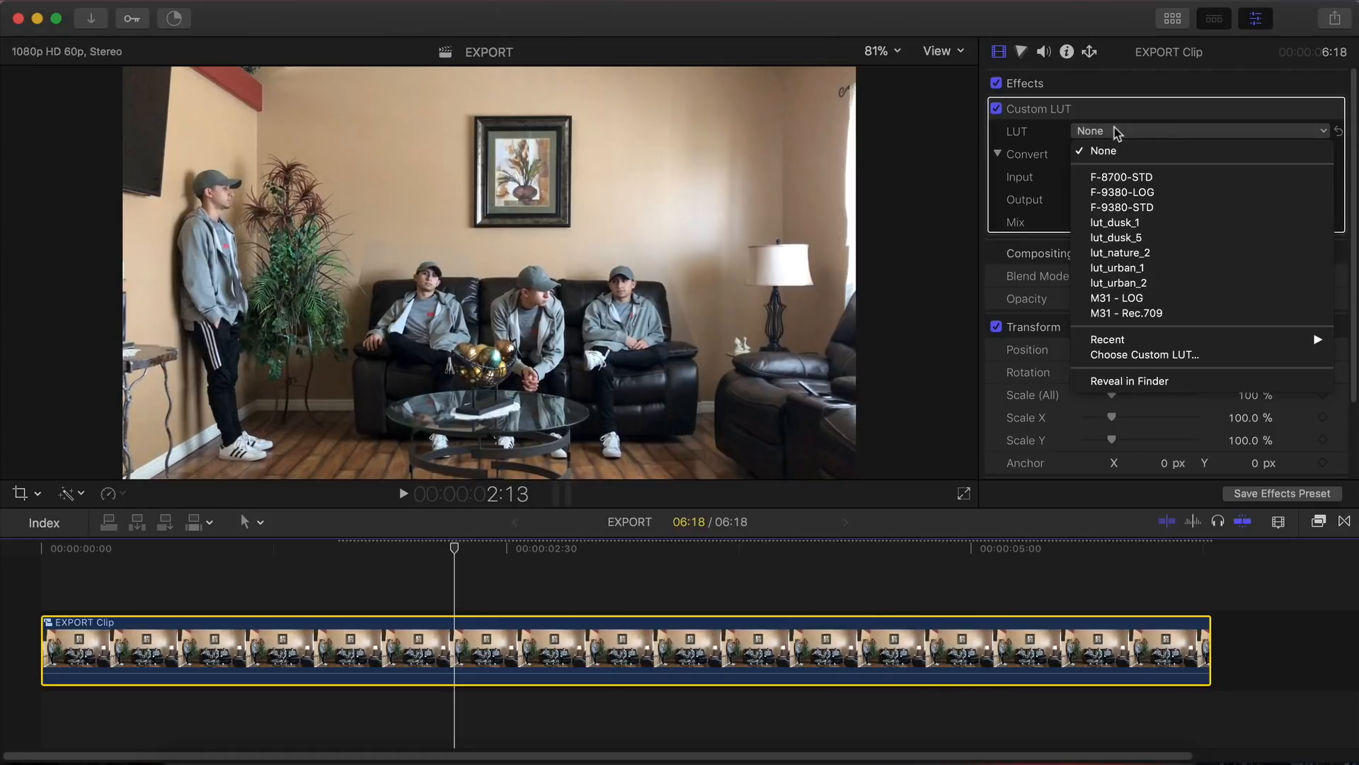
{"action": "left_click", "coordinate": [1124, 313]}
{"action": "key", "text": "space"}
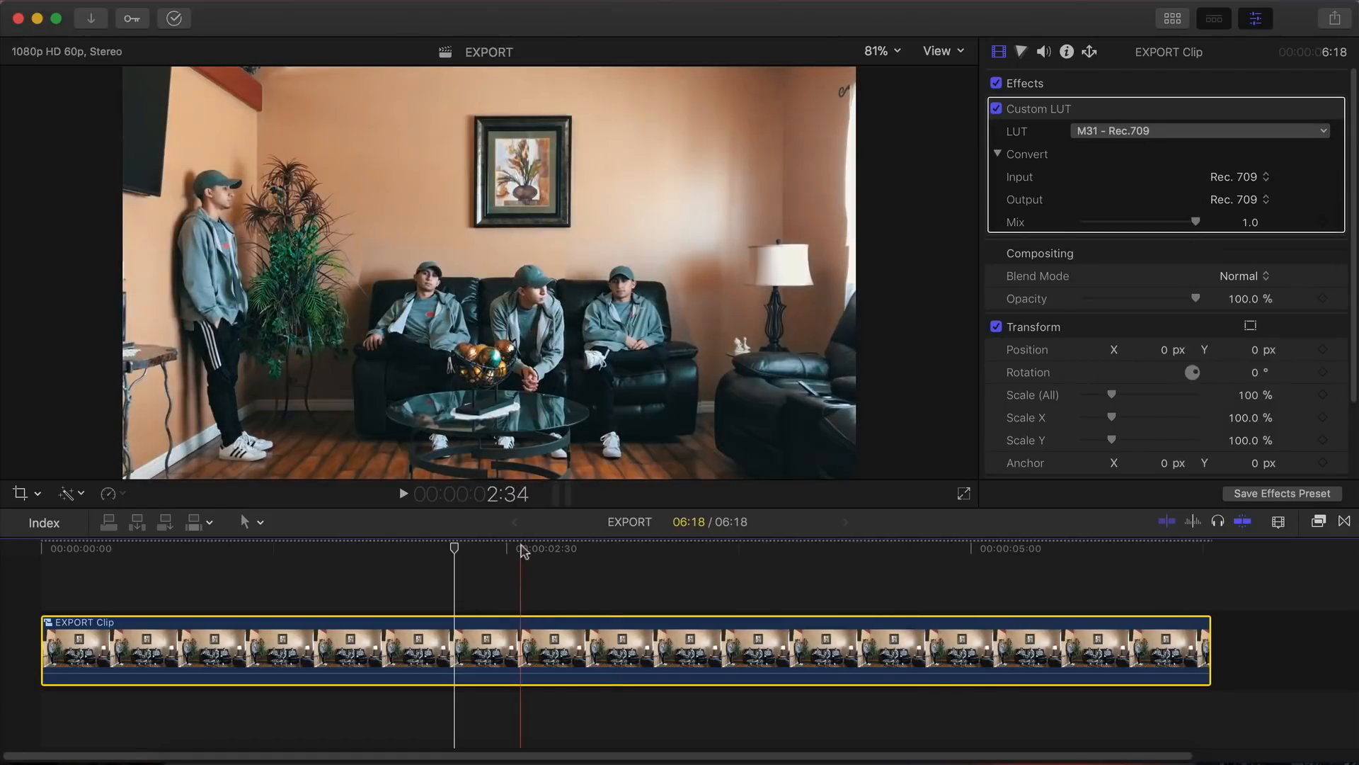
{"action": "left_click", "coordinate": [1093, 136]}
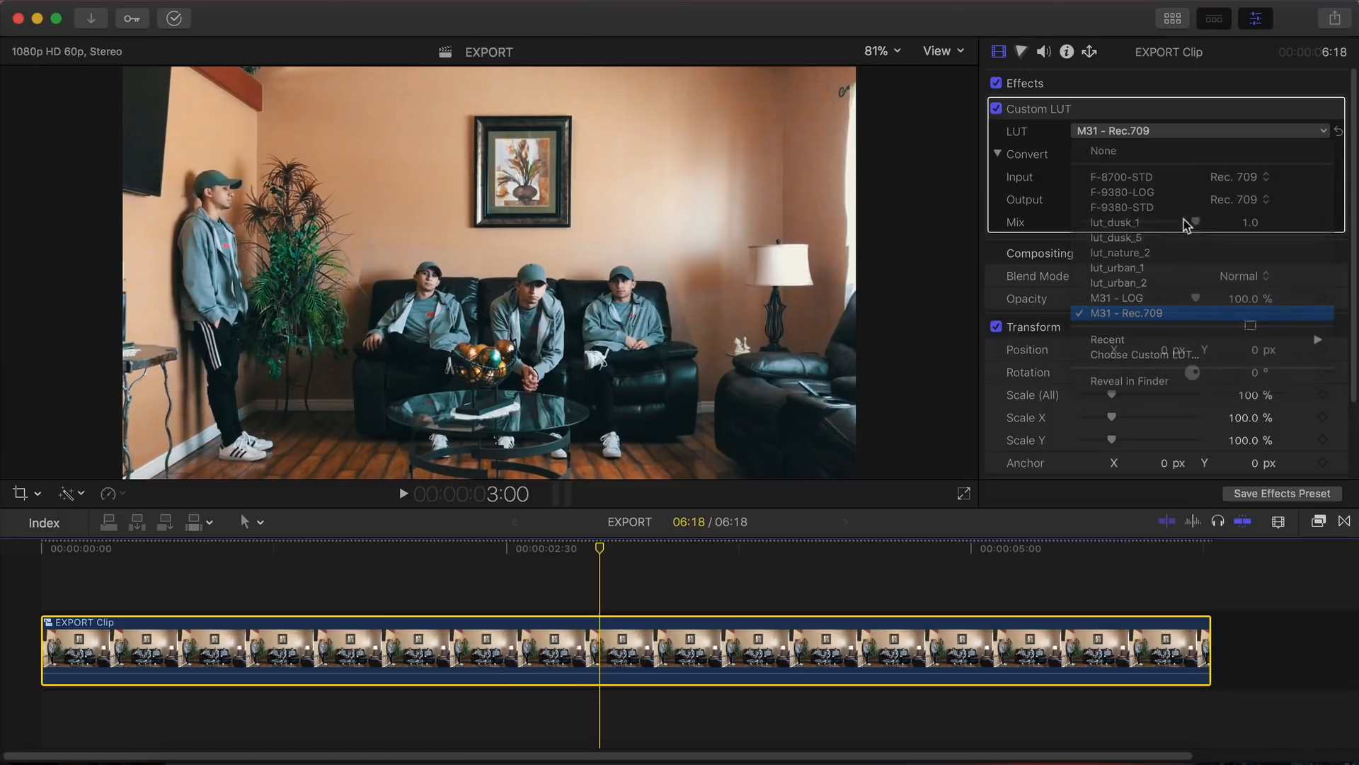
{"action": "mouse_move", "coordinate": [1177, 223]}
{"action": "left_mouse_down"}
{"action": "mouse_move", "coordinate": [1089, 222]}
{"action": "mouse_move", "coordinate": [1167, 220]}
{"action": "left_mouse_up"}
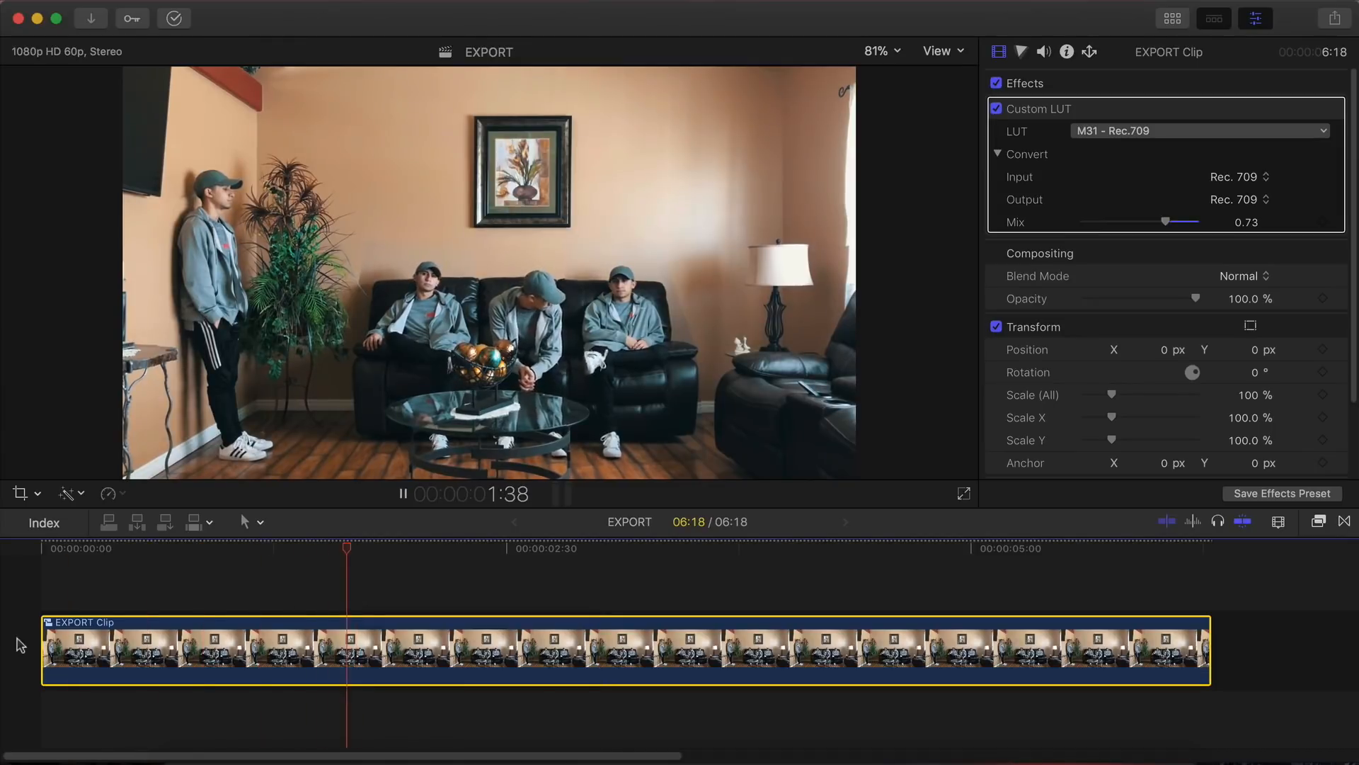
Step: Hide the inspector, start cropping the EXPORT Clip and switch the crop mode to Ken Burns
{"action": "key", "text": "super+4"}
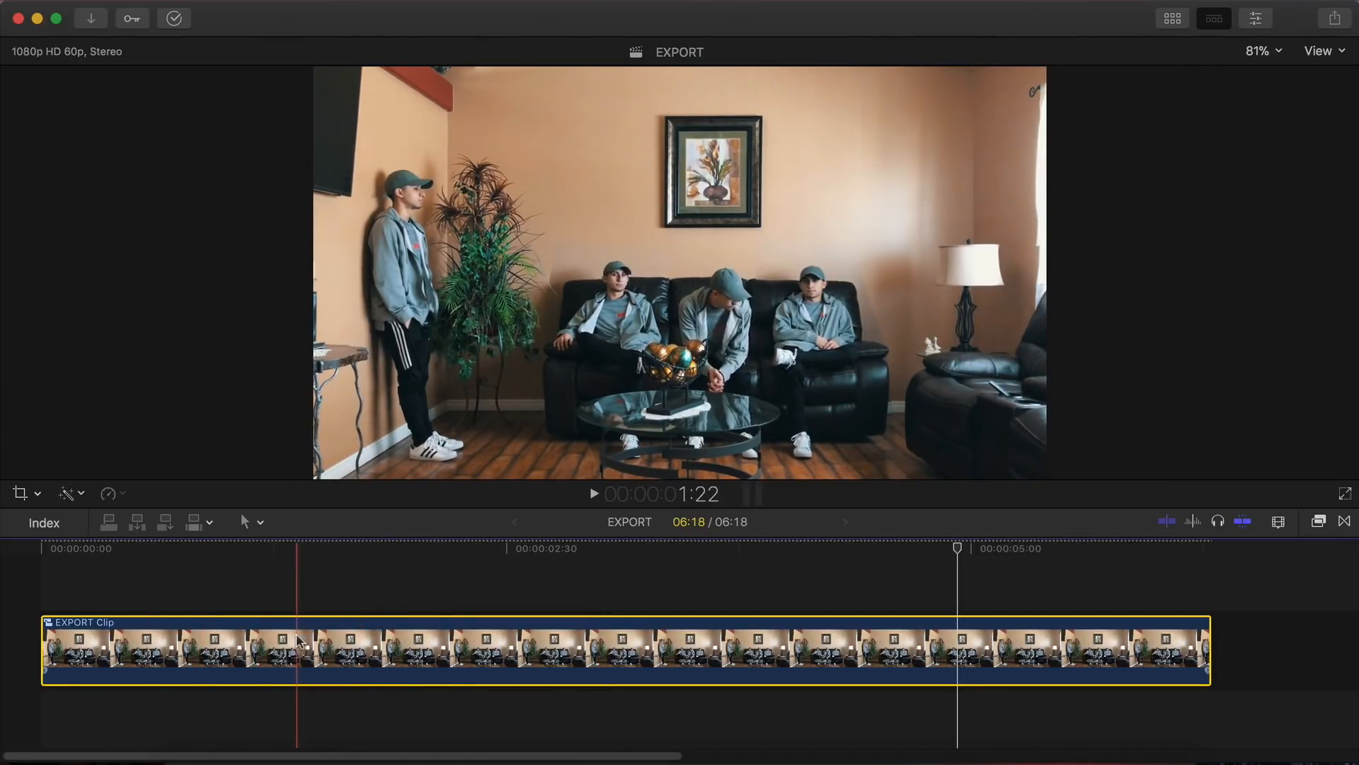
{"action": "left_click", "coordinate": [39, 494]}
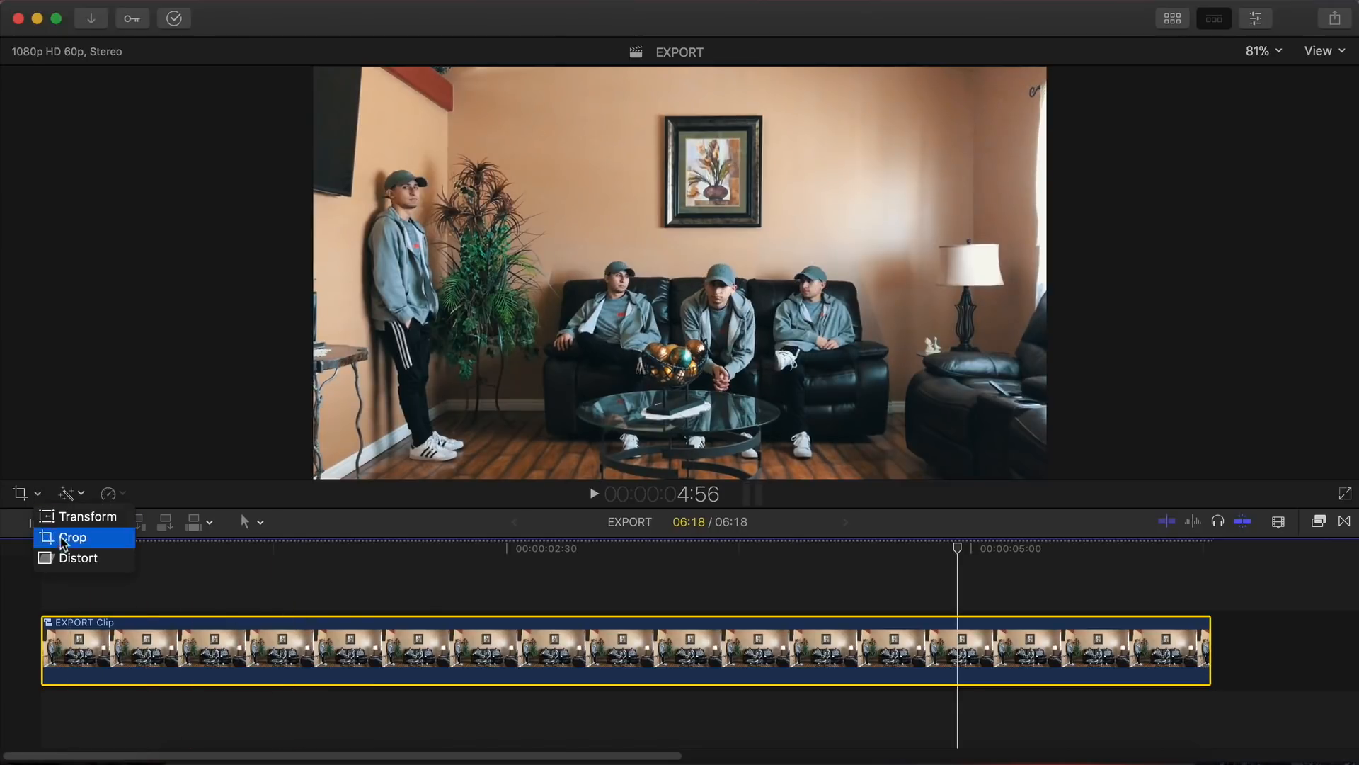
{"action": "left_click", "coordinate": [59, 537]}
{"action": "left_click", "coordinate": [266, 549]}
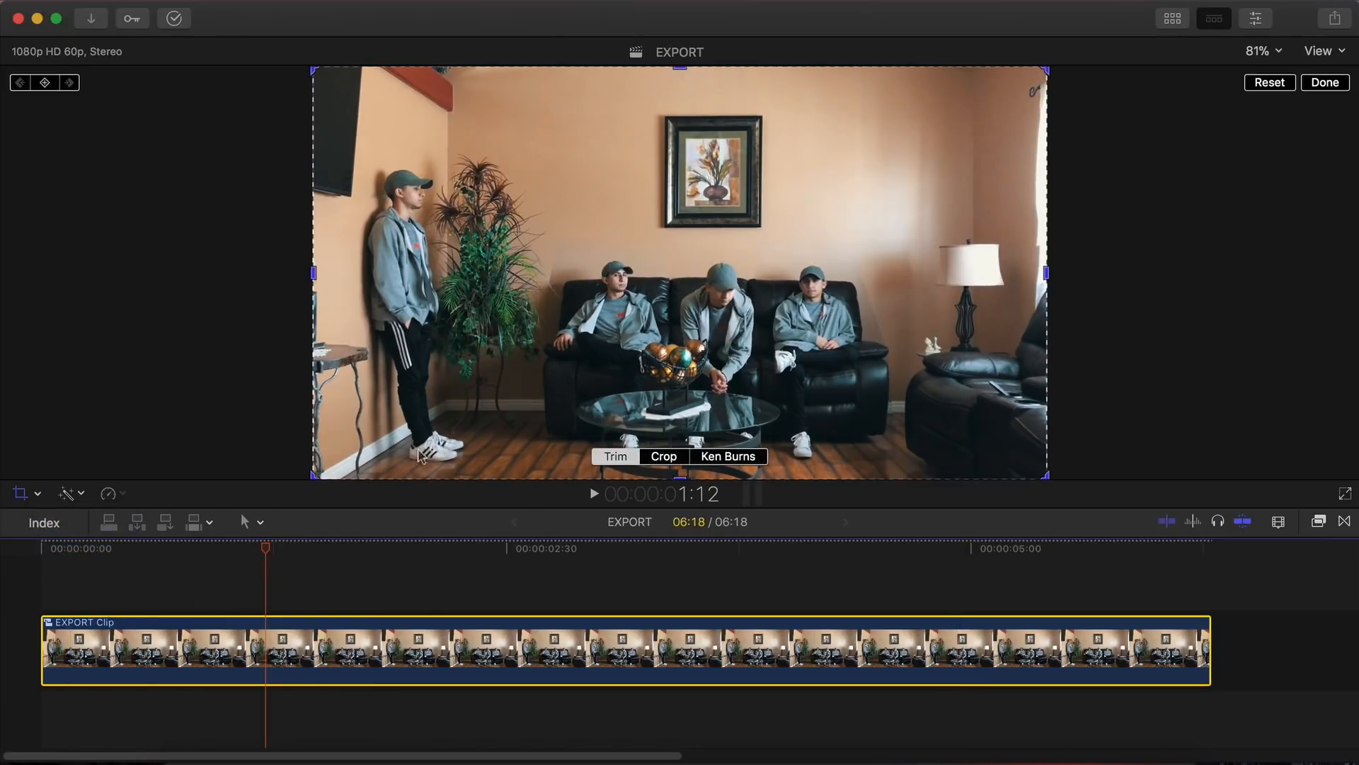
{"action": "left_click", "coordinate": [722, 456]}
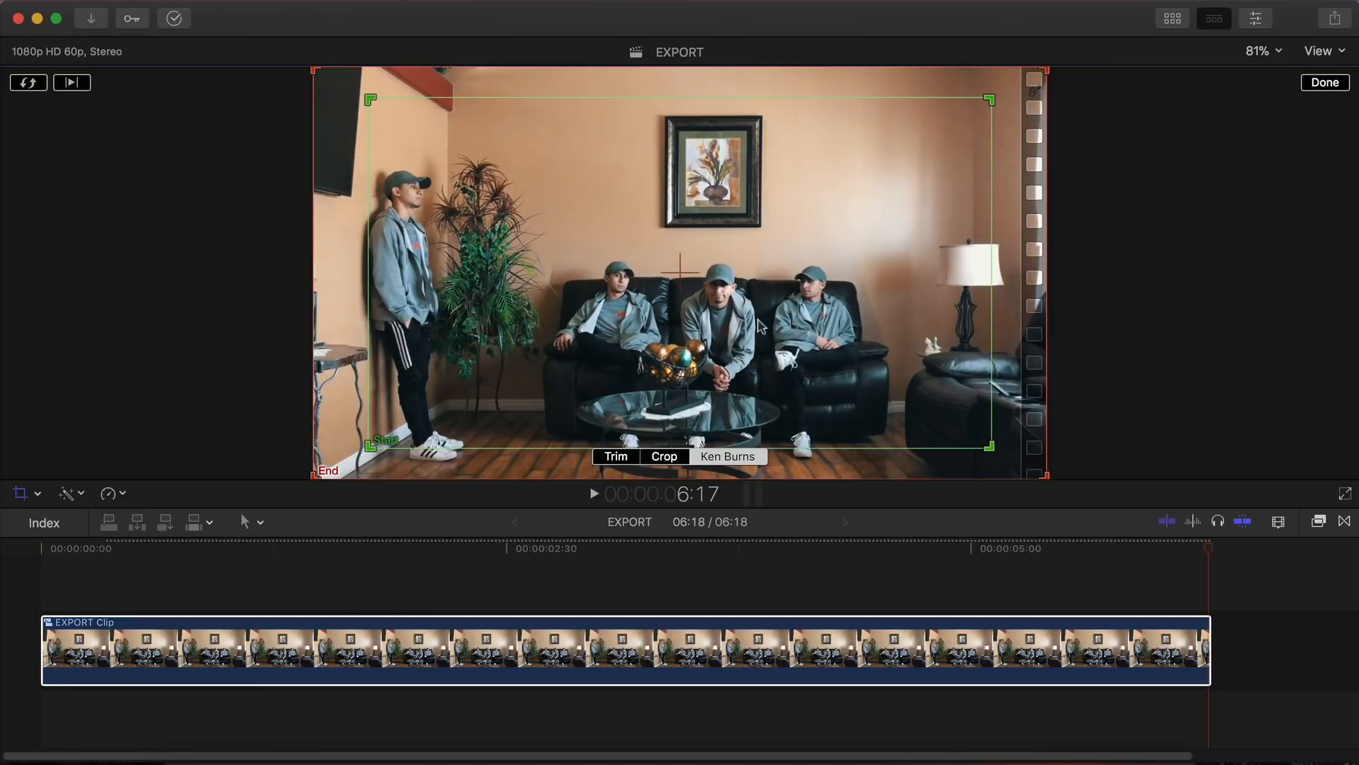
Step: Resize the Ken Burns start frame and place it low against the image's left edge, covering all four poses
{"action": "left_click_drag", "start_coordinate": [987, 448], "coordinate": [896, 449]}
{"action": "left_click_drag", "start_coordinate": [811, 230], "coordinate": [811, 249]}
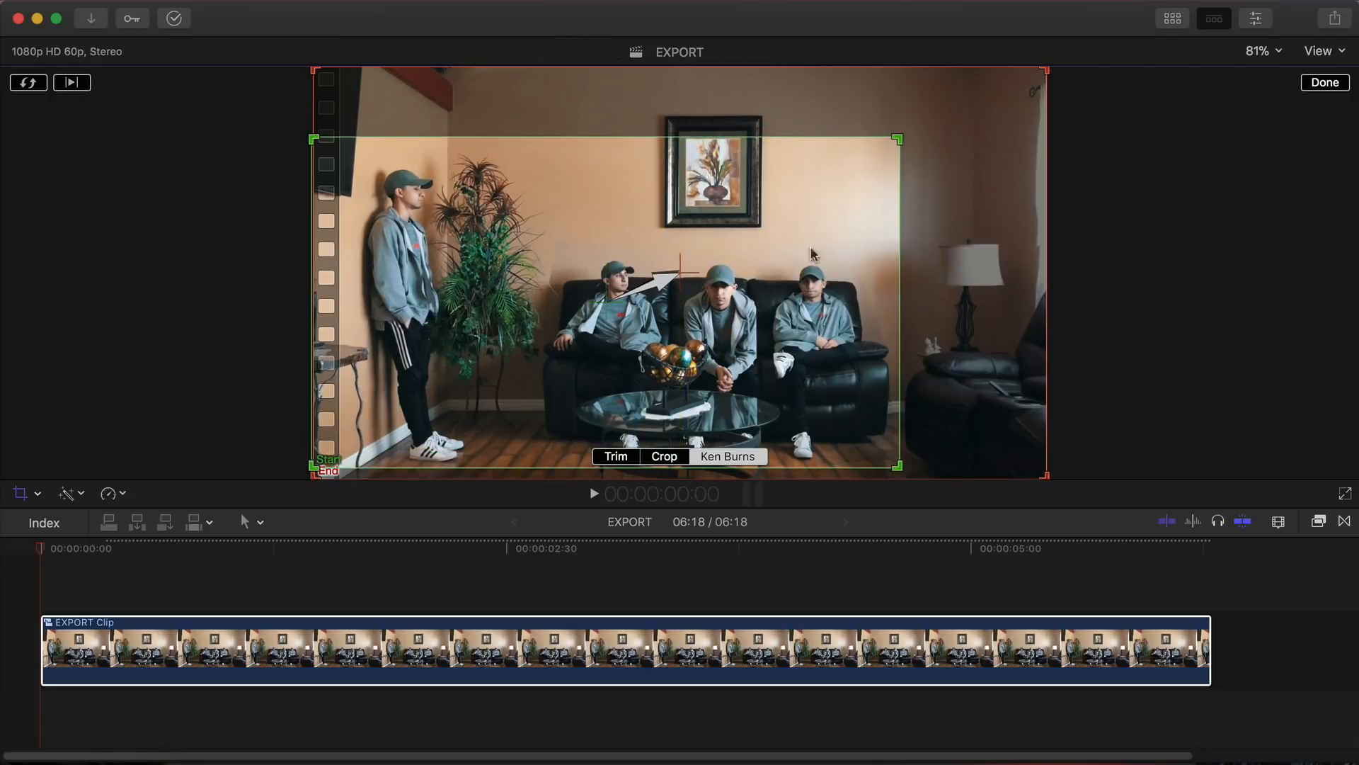
{"action": "left_click", "coordinate": [898, 145]}
Step: Shrink the Ken Burns end frame to the start frame's size, align it low against the image's right edge, and finish the crop
{"action": "left_click", "coordinate": [978, 202]}
{"action": "left_click_drag", "start_coordinate": [317, 74], "coordinate": [465, 153]}
{"action": "left_click_drag", "start_coordinate": [605, 212], "coordinate": [585, 196]}
{"action": "left_click_drag", "start_coordinate": [918, 403], "coordinate": [935, 403]}
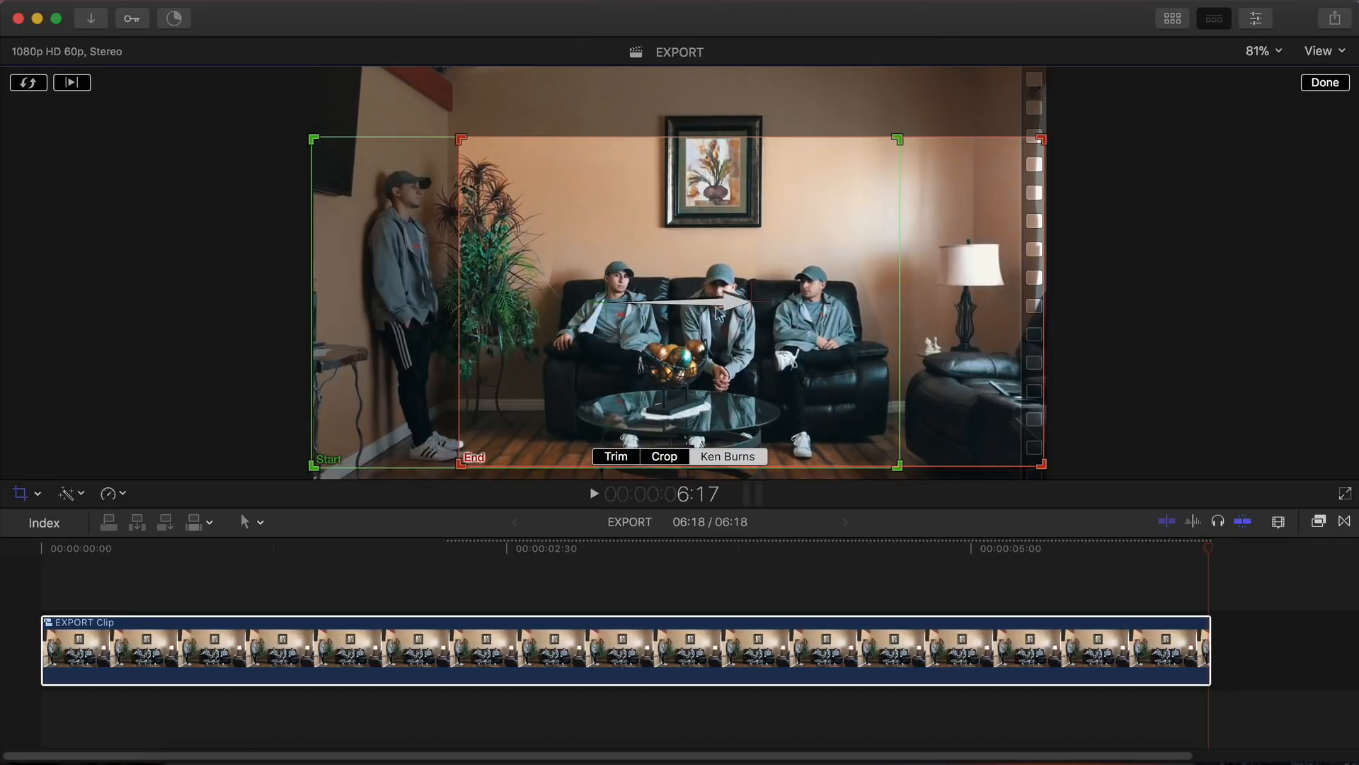
{"action": "left_click", "coordinate": [1318, 89]}
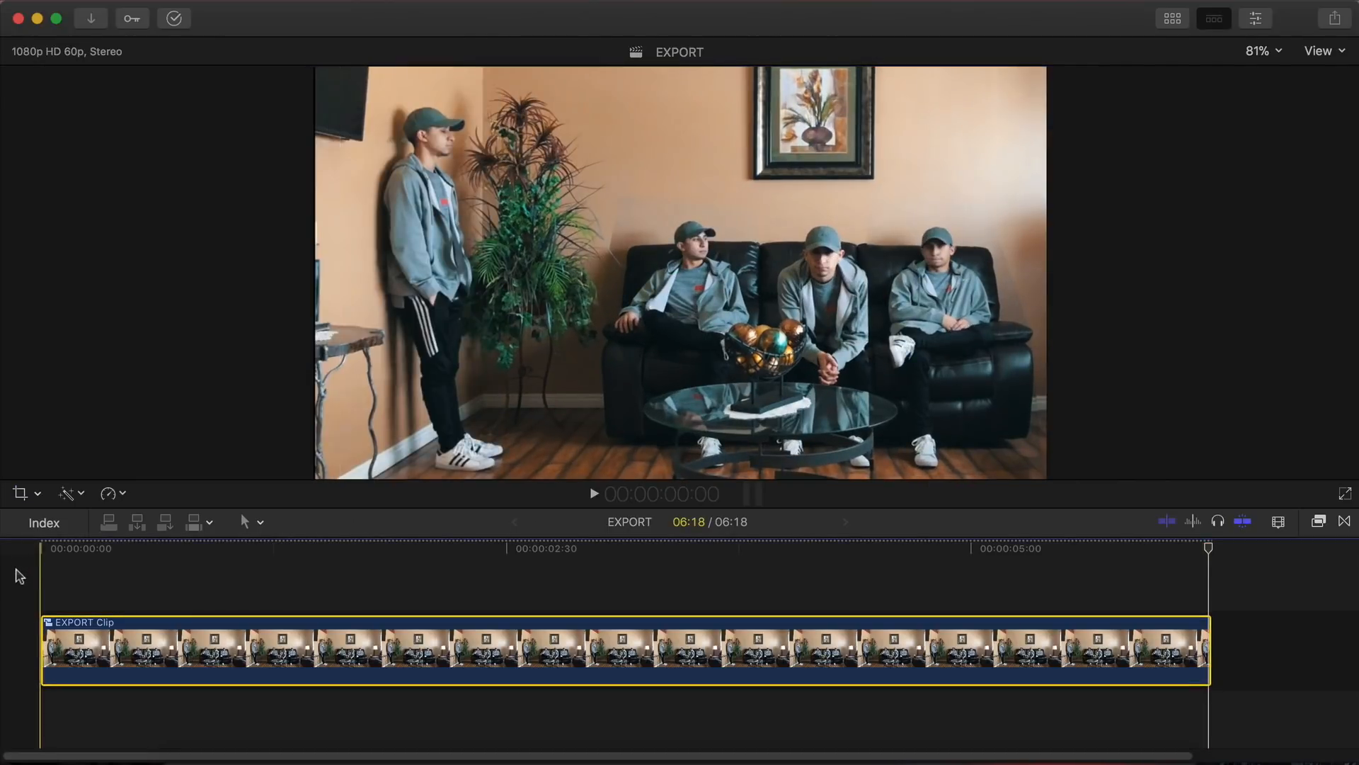
Step: Play back the Ken Burns pan on the EXPORT Clip and park the playhead at 2:17
{"action": "key", "text": "space"}
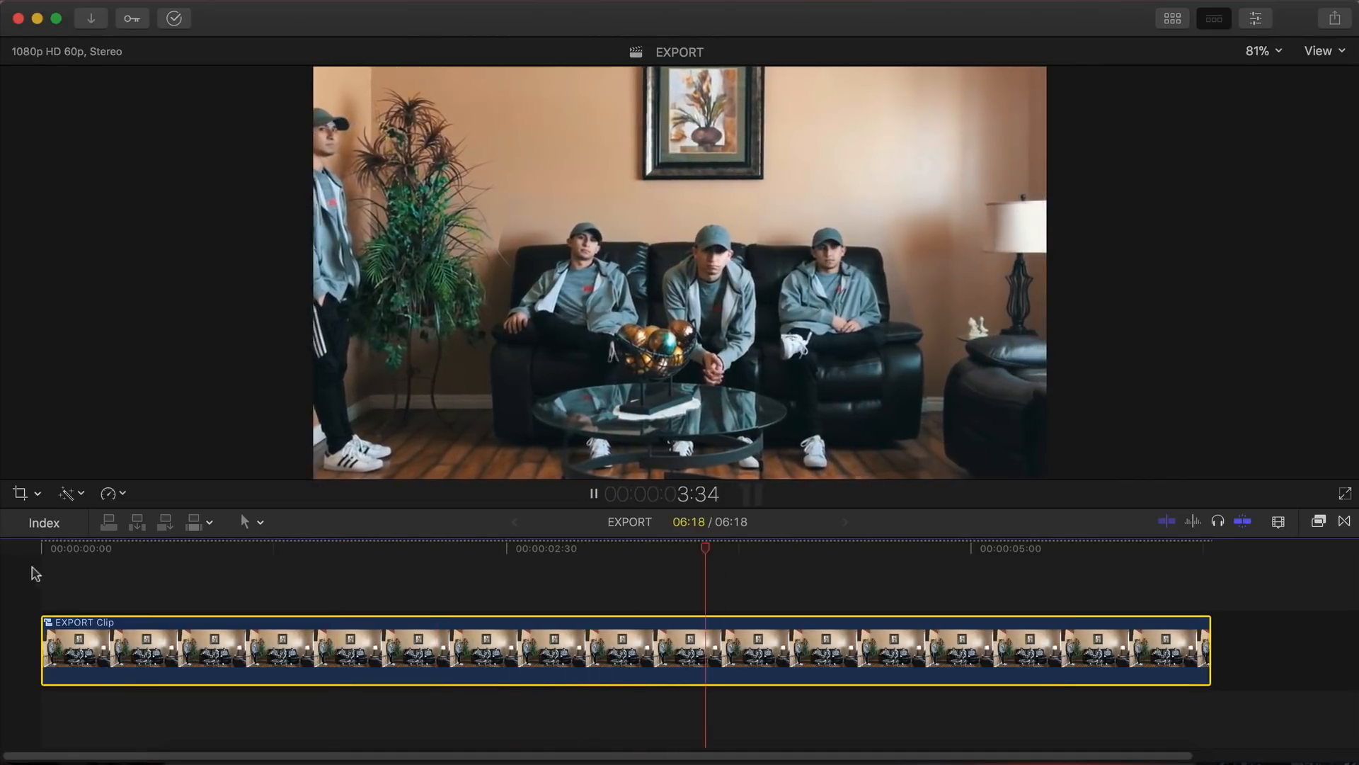
{"action": "key", "text": "space"}
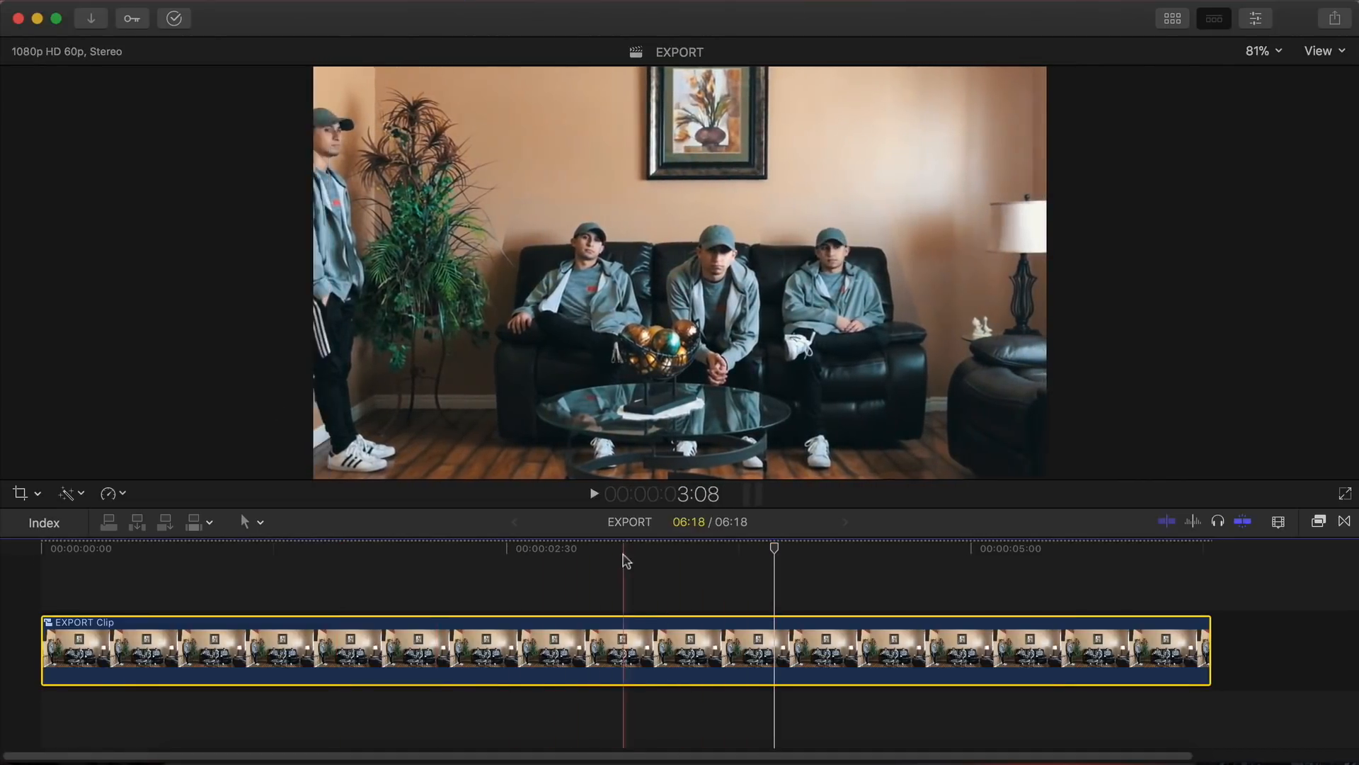
{"action": "left_click", "coordinate": [465, 549]}
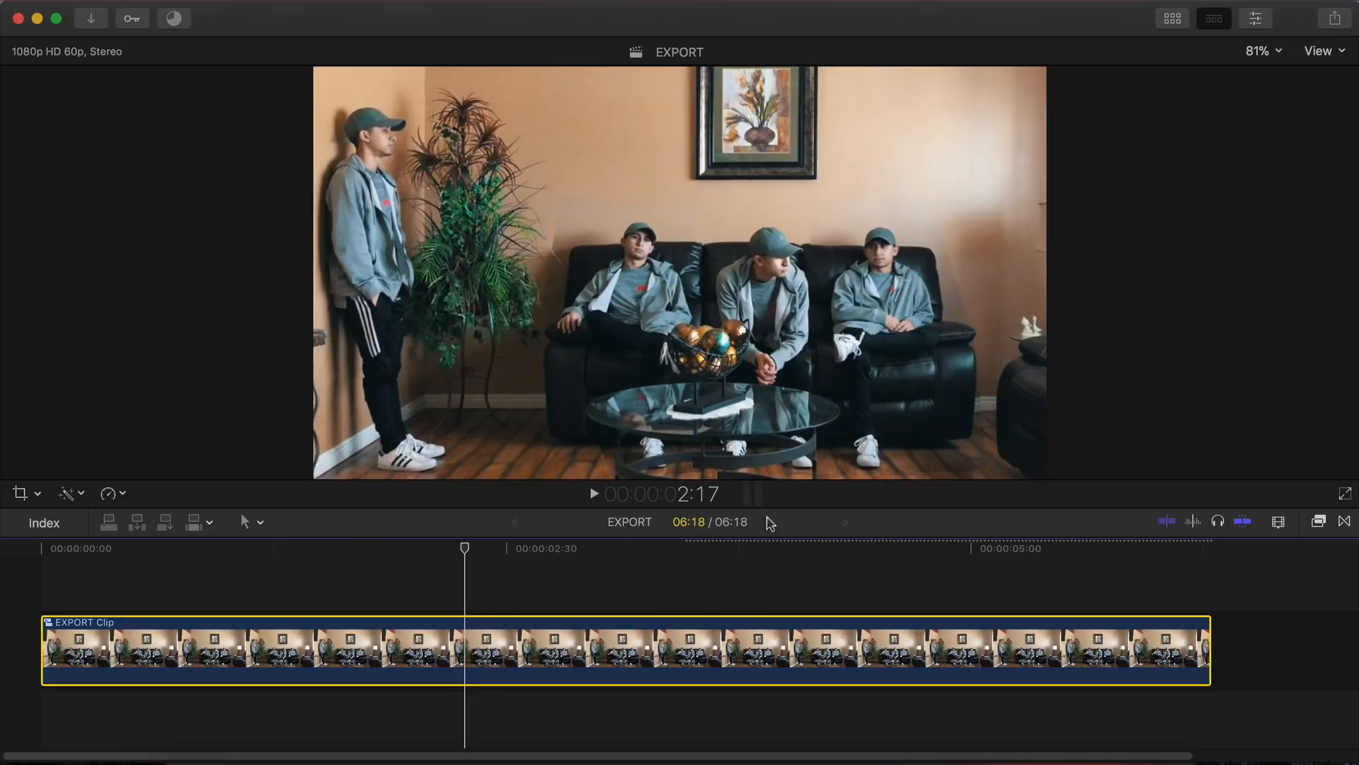
Step: Open the EXPORT Clip compound, select the top IMG_6919 clip and toggle its visibility to check its masked area
{"action": "double_click", "coordinate": [459, 699]}
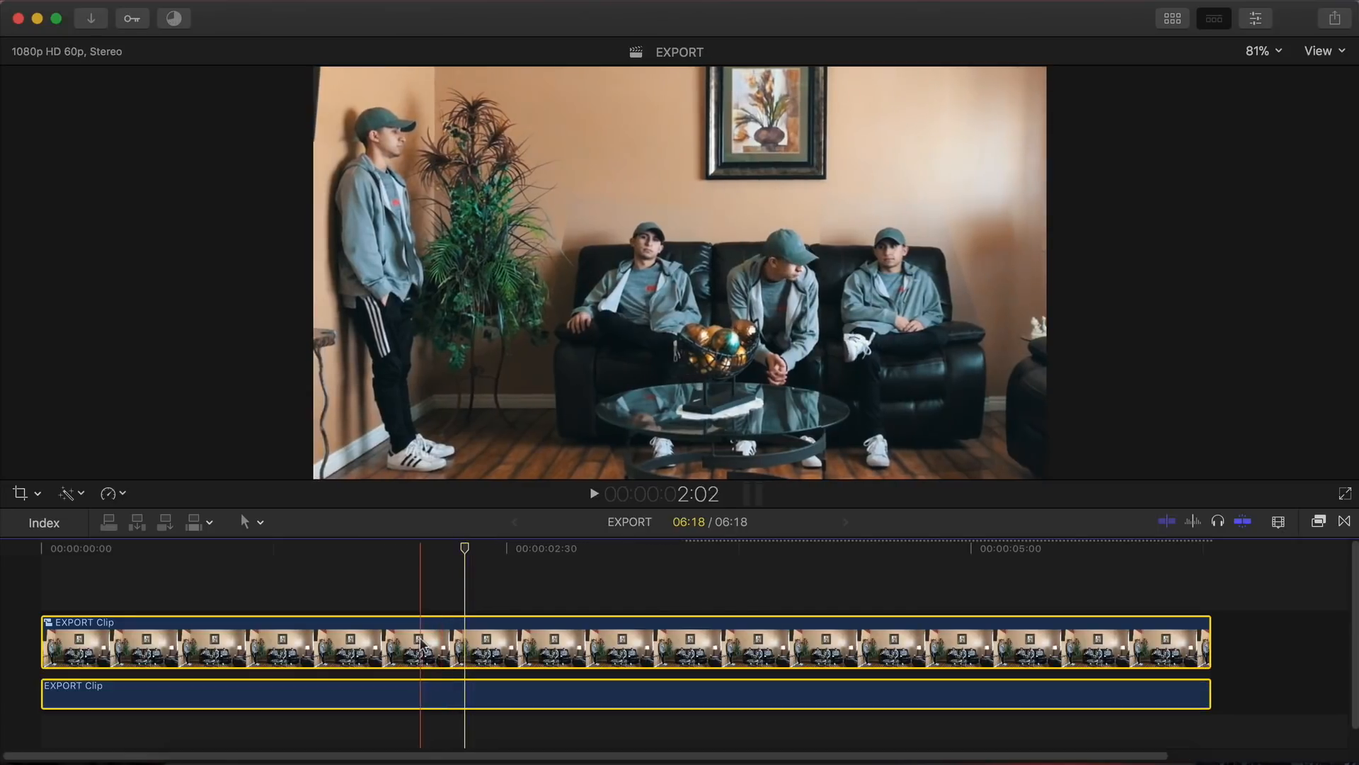
{"action": "double_click", "coordinate": [422, 645]}
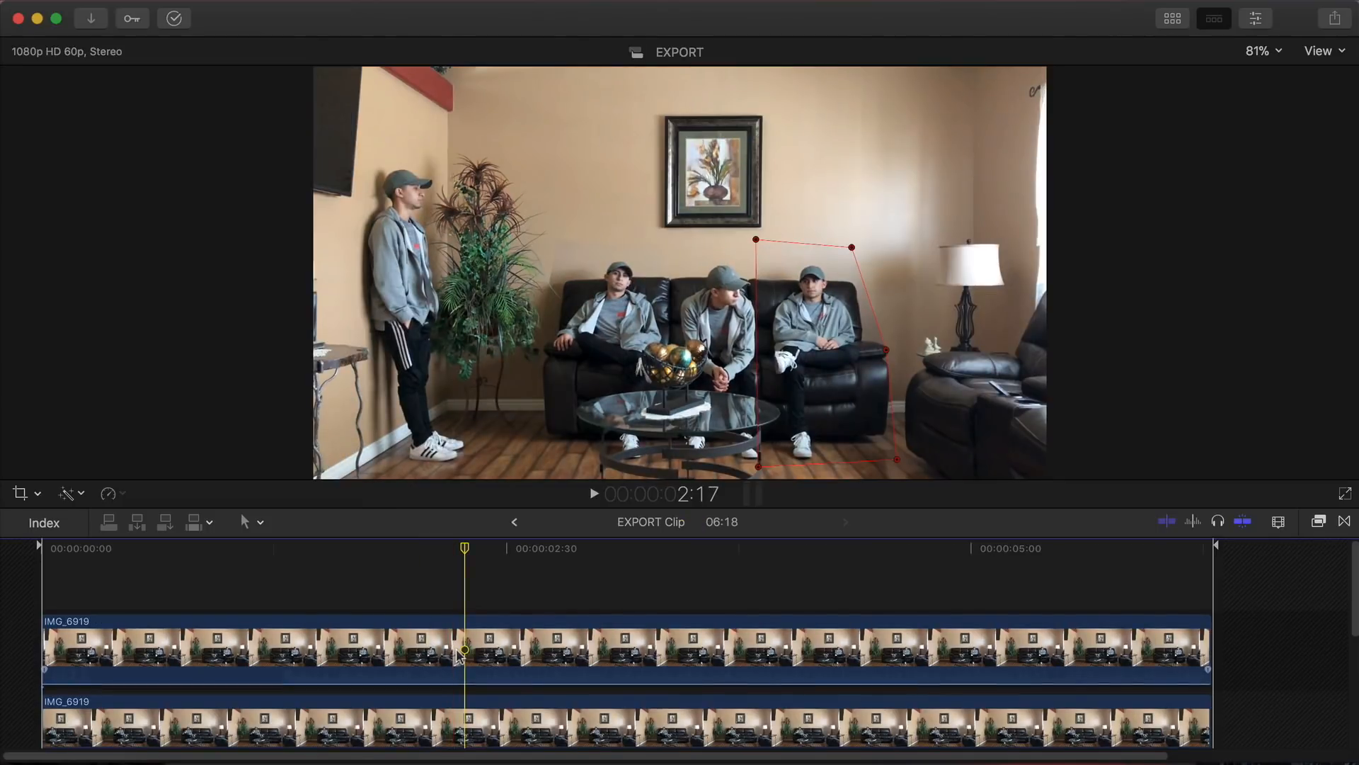
{"action": "left_click", "coordinate": [506, 651]}
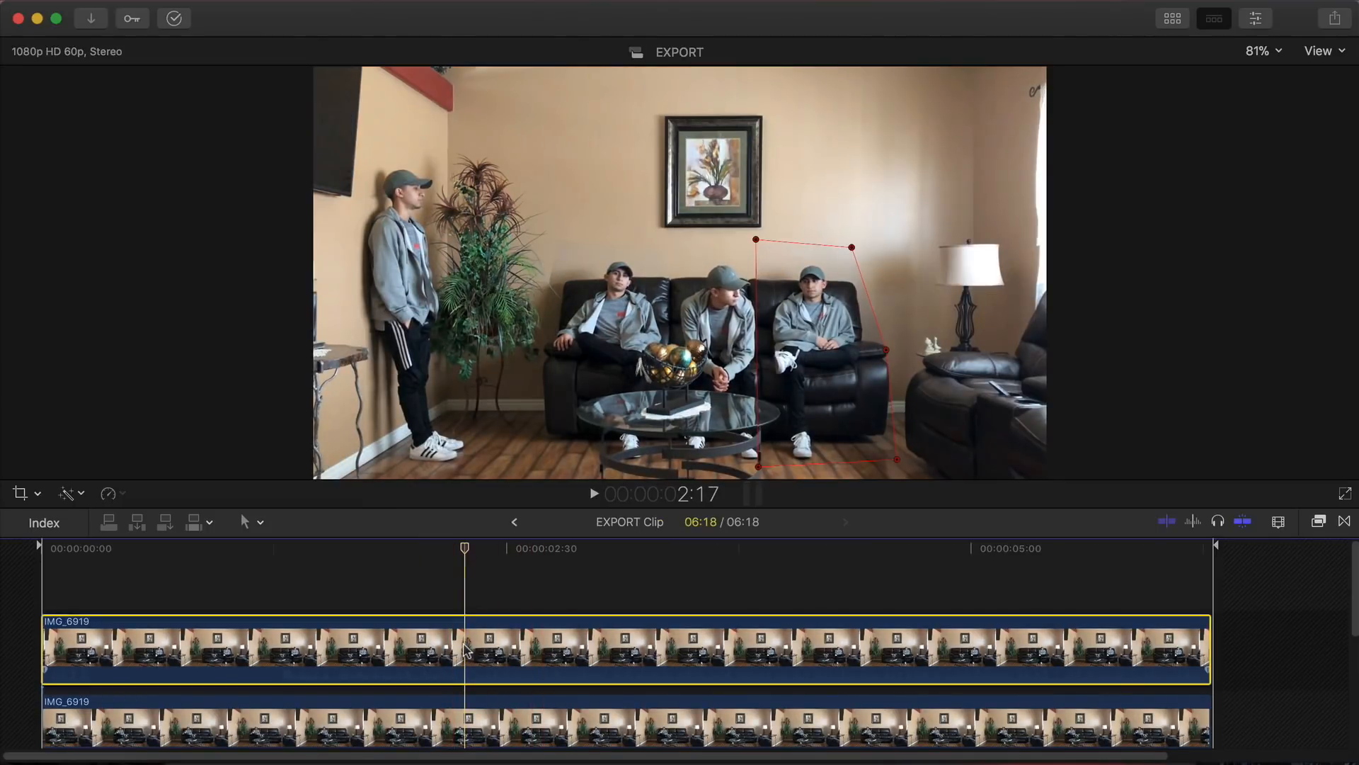
{"action": "key", "text": "v"}
{"action": "key", "text": "v"}
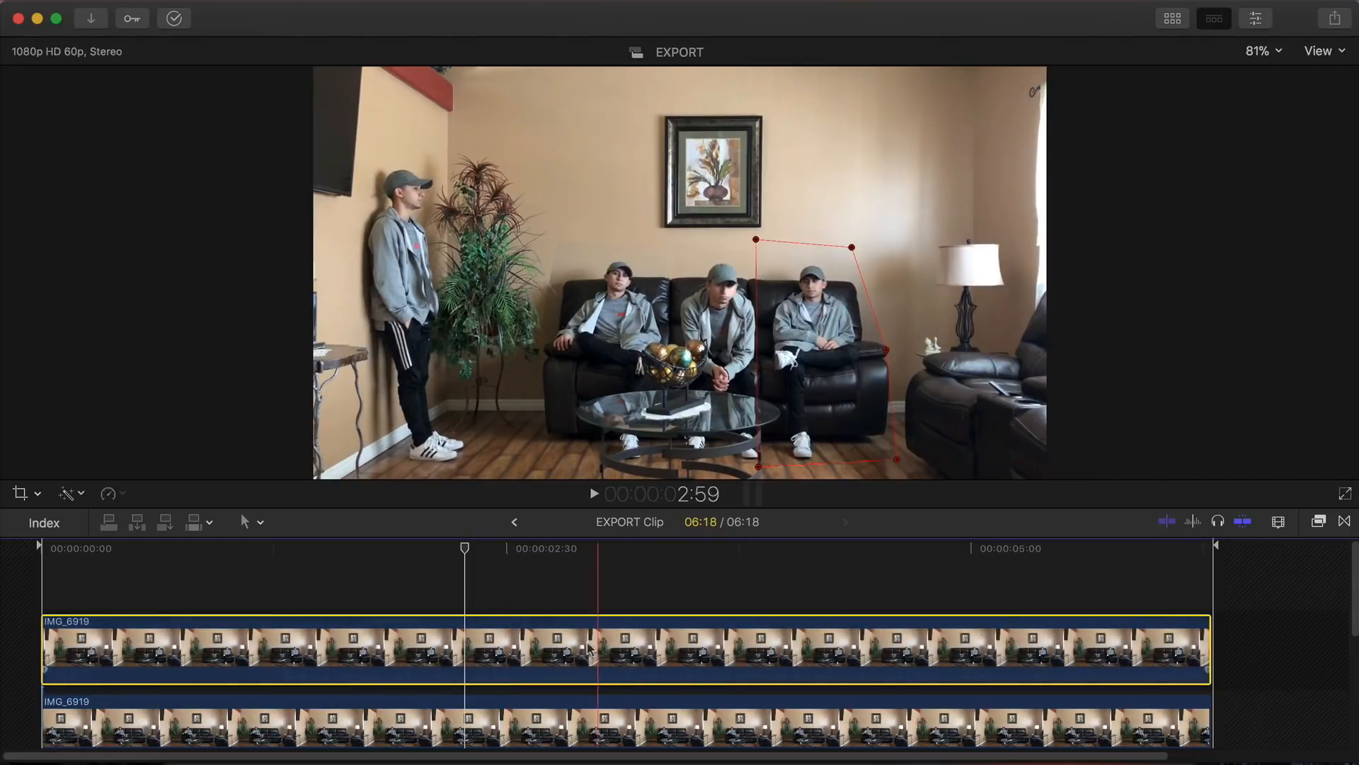
Step: Set the top clip's Draw Mask feather to 41 and nudge the mask corners around the pose on the sofa's right seat
{"action": "left_click_drag", "start_coordinate": [852, 247], "coordinate": [851, 249]}
{"action": "left_click", "coordinate": [1257, 20]}
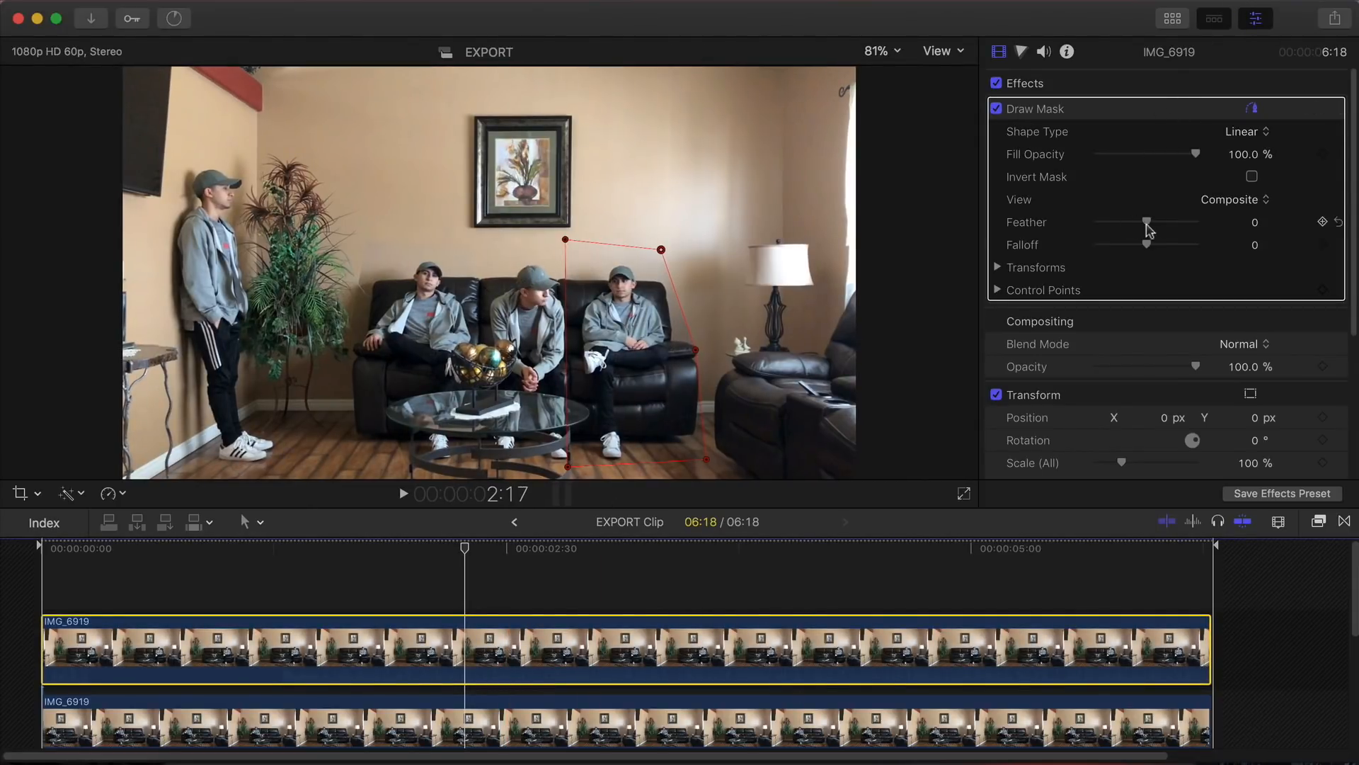
{"action": "left_click_drag", "start_coordinate": [1147, 226], "coordinate": [1168, 225]}
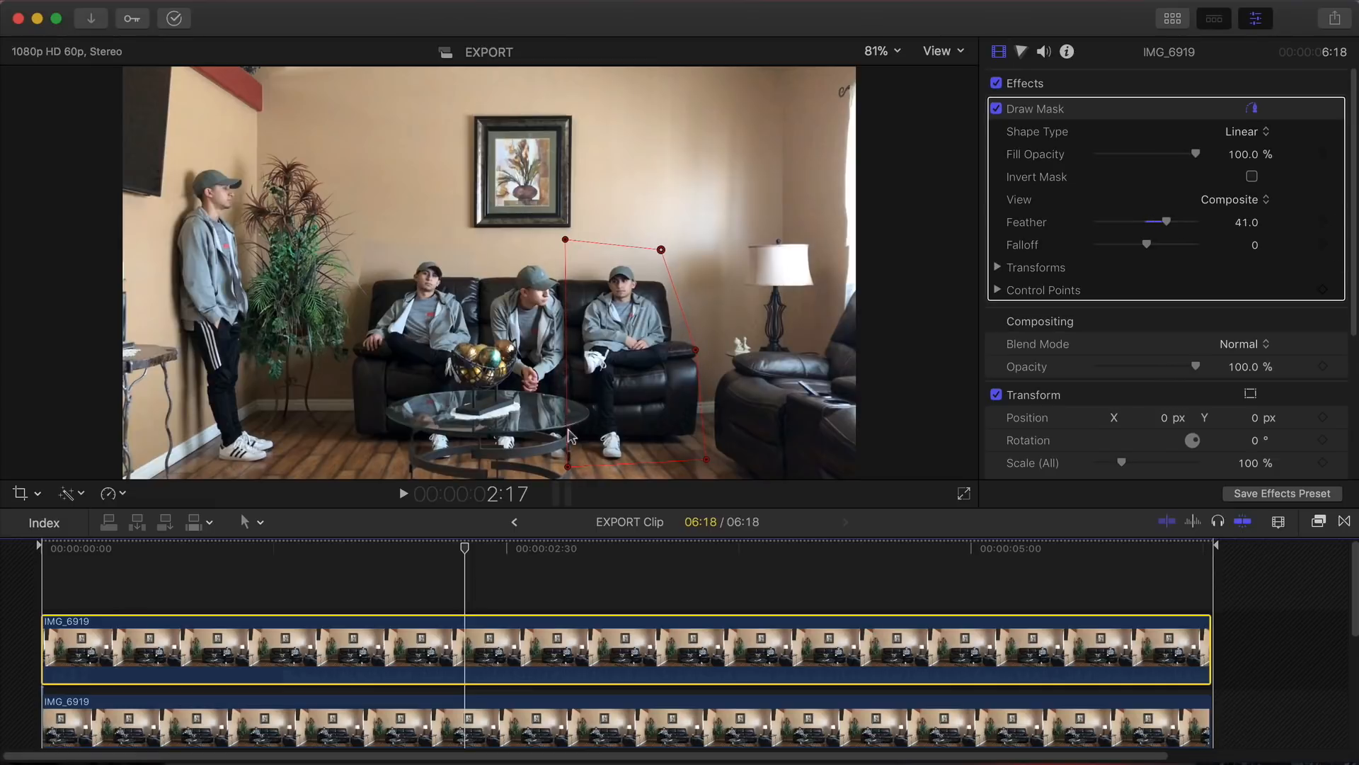
{"action": "left_click_drag", "start_coordinate": [568, 466], "coordinate": [584, 456]}
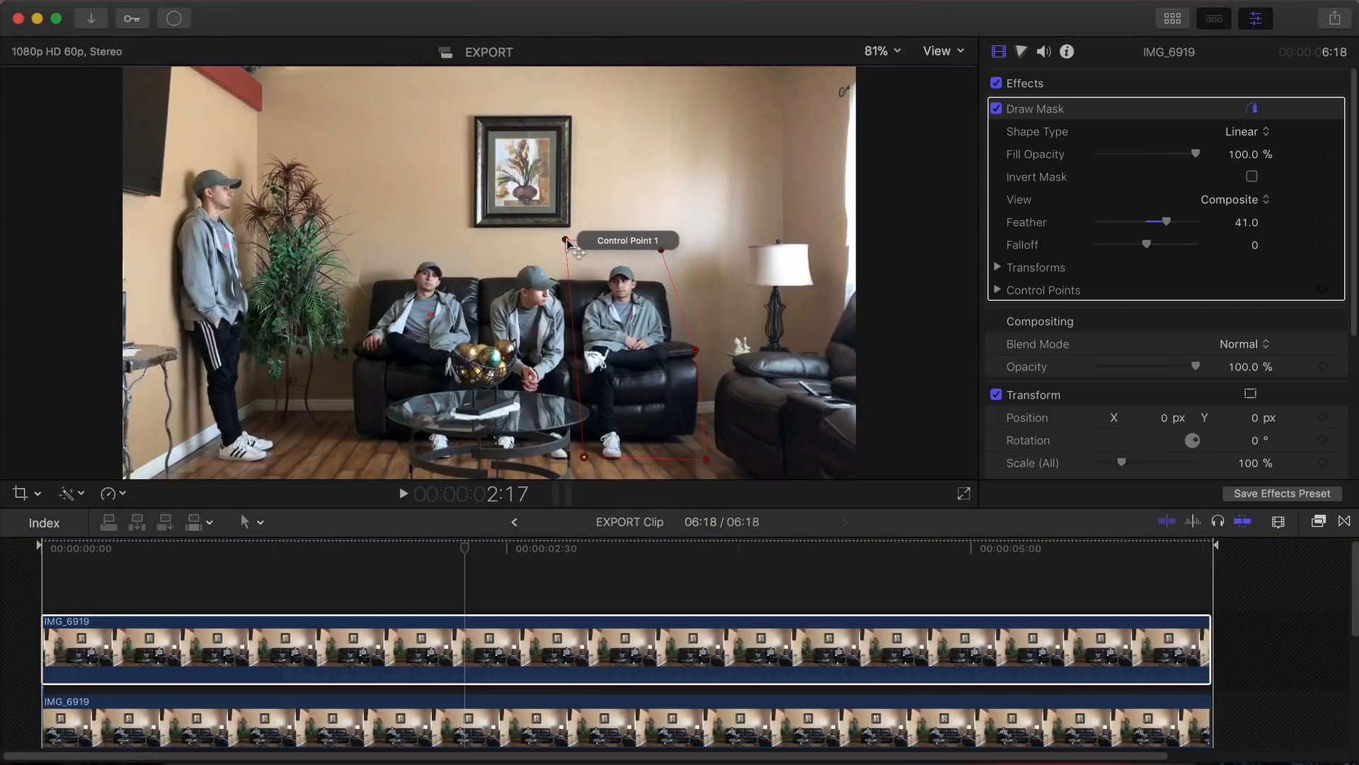
{"action": "left_click_drag", "start_coordinate": [566, 240], "coordinate": [569, 248]}
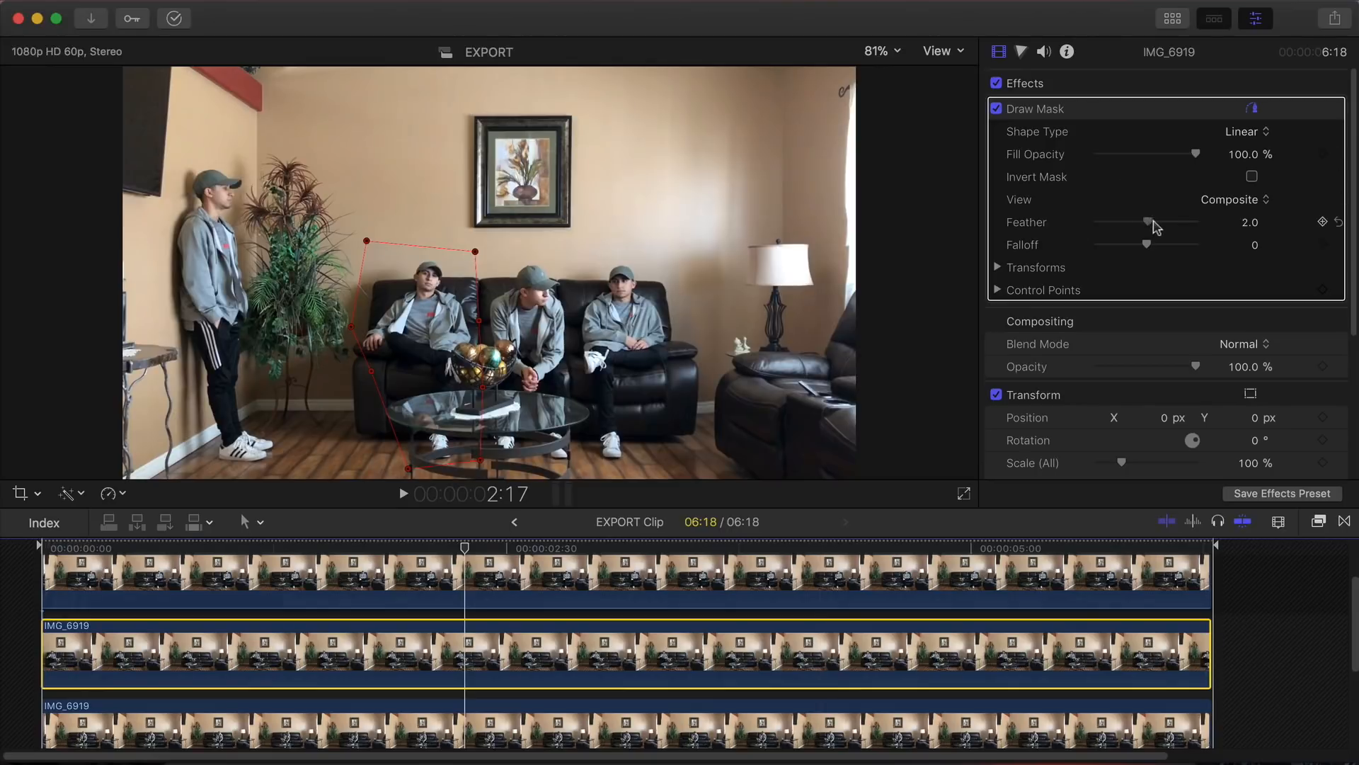
Step: Feather the left seated pose's mask and nudge its upper-left corner, and set the middle seated pose's mask feather to 26
{"action": "left_click_drag", "start_coordinate": [1166, 227], "coordinate": [1175, 224]}
{"action": "left_click_drag", "start_coordinate": [366, 241], "coordinate": [367, 250]}
{"action": "left_click", "coordinate": [469, 650]}
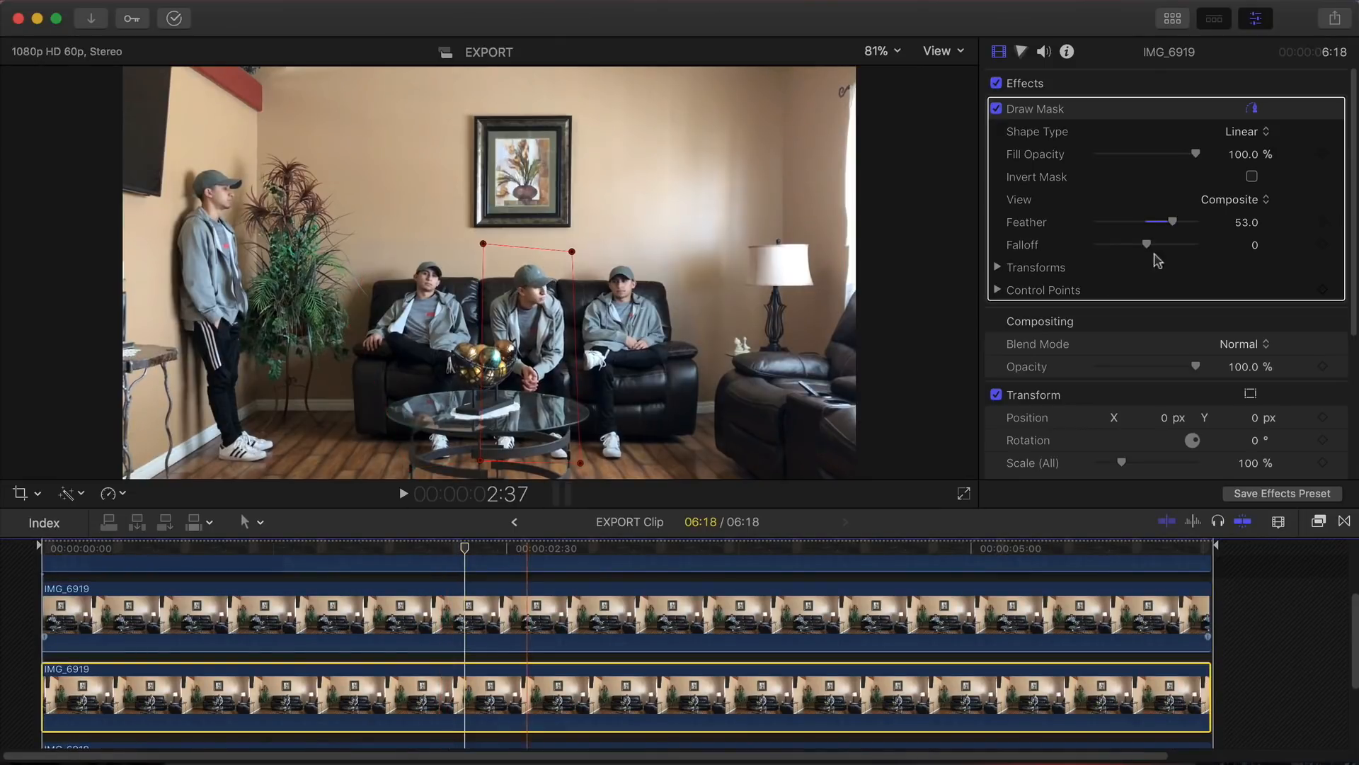
{"action": "left_click_drag", "start_coordinate": [1172, 222], "coordinate": [1148, 225]}
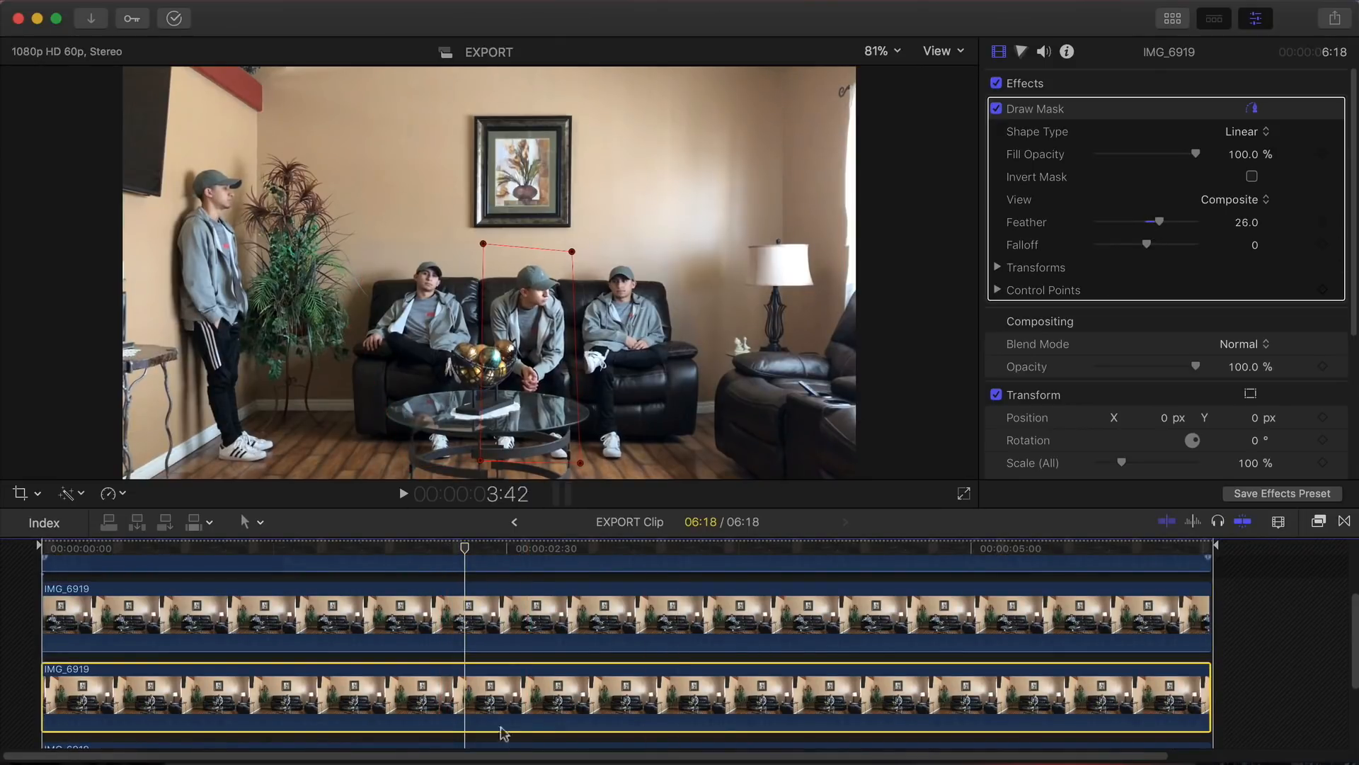
Step: Check the settings of the lowest IMG_6919 clip and go back to the EXPORT project timeline
{"action": "scroll", "coordinate": [500, 707], "scroll_direction": "down", "scroll_amount": 3}
{"action": "left_click", "coordinate": [501, 694]}
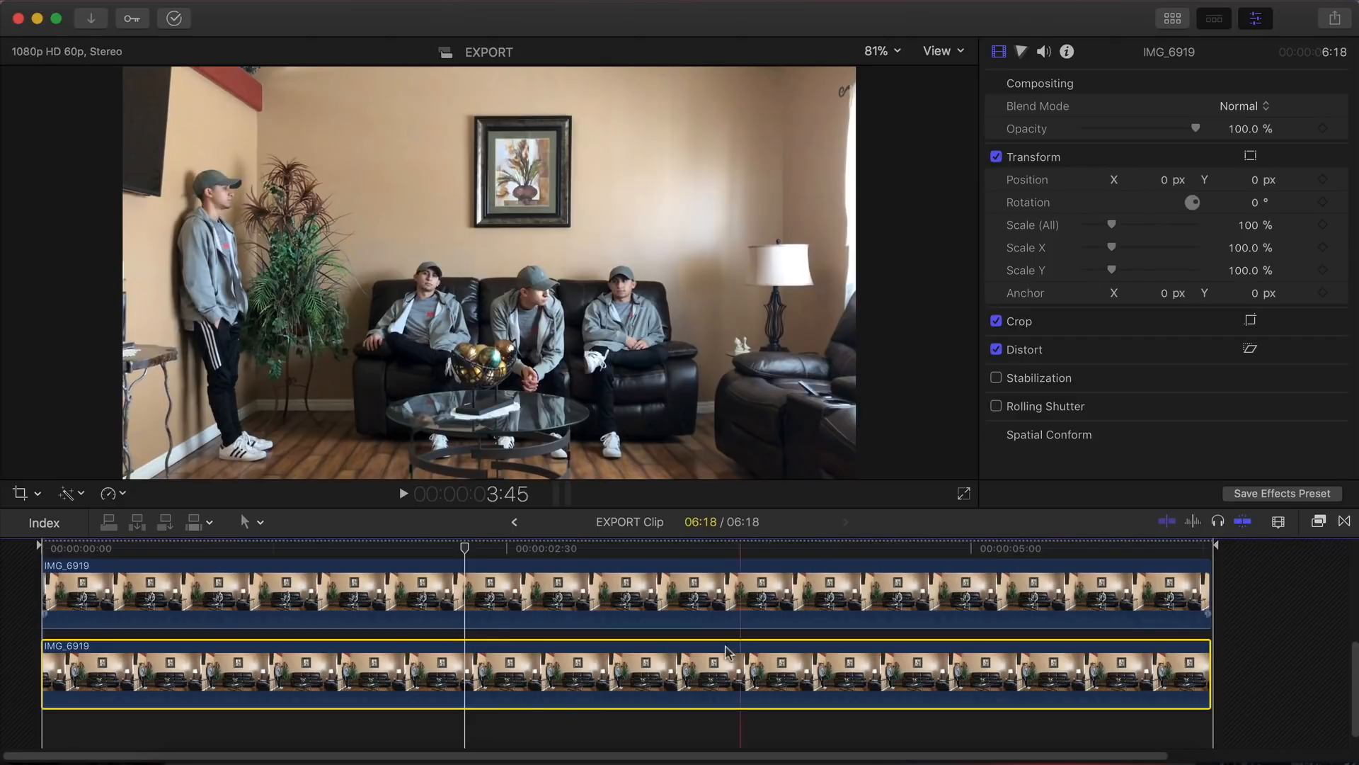
{"action": "scroll", "coordinate": [616, 623], "scroll_direction": "up", "scroll_amount": 2}
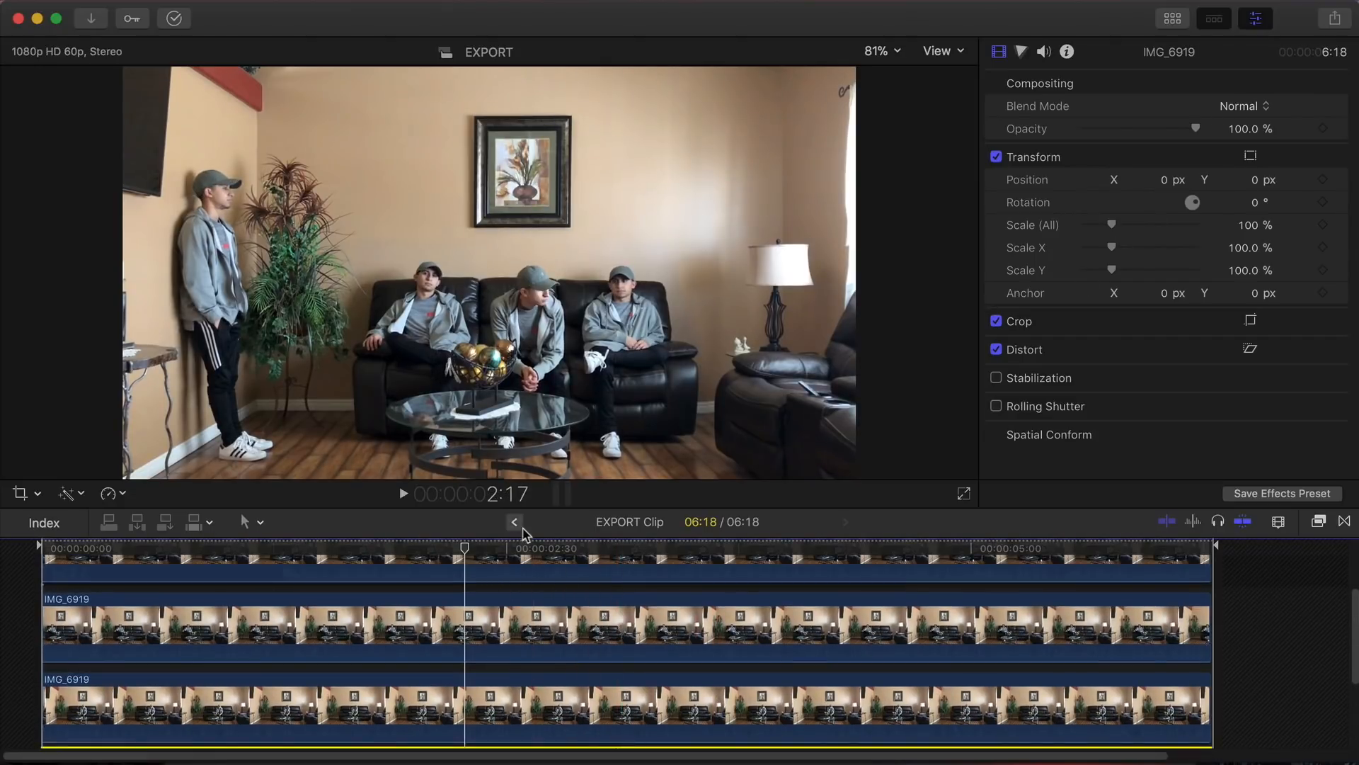
{"action": "left_click", "coordinate": [514, 522]}
Step: Play the refined clone shot from 1:24 and again from the beginning, hiding the inspector for a larger view
{"action": "left_click", "coordinate": [311, 549]}
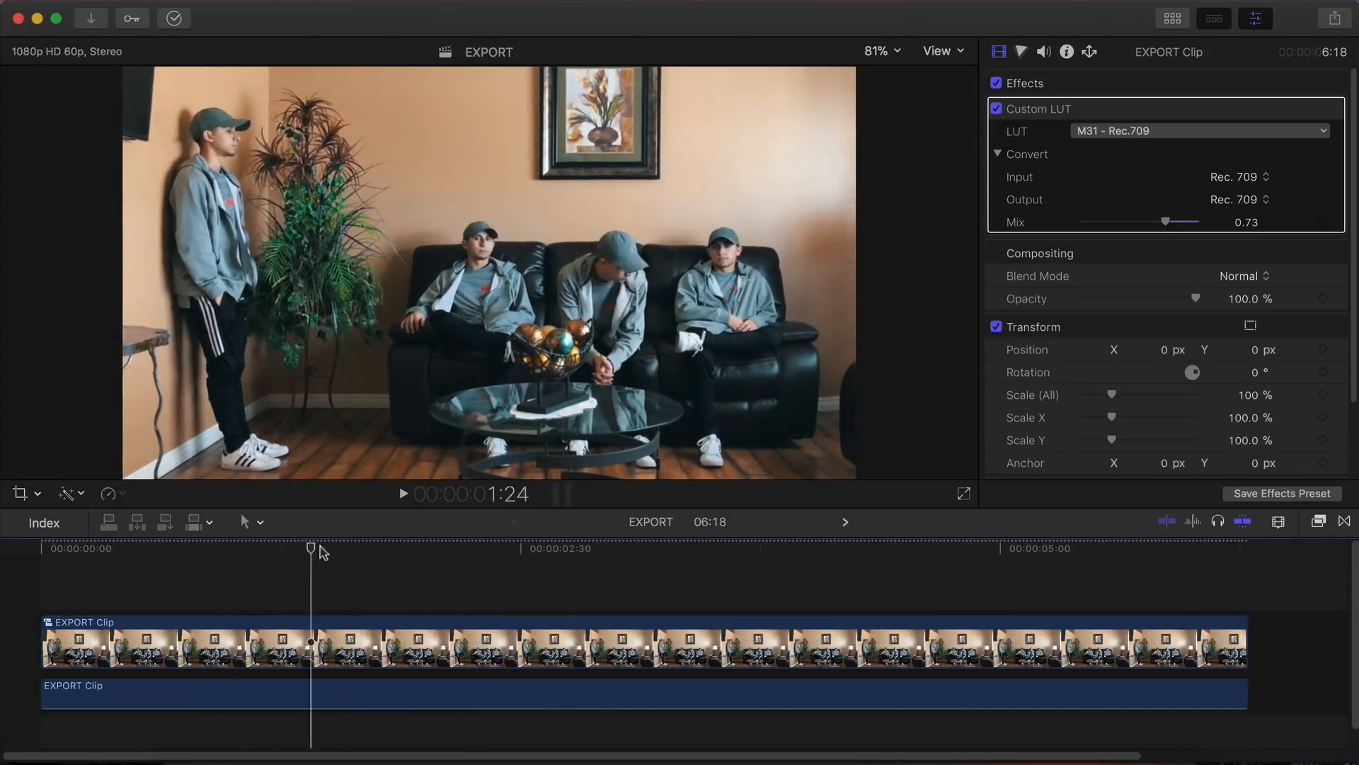
{"action": "key", "text": "space"}
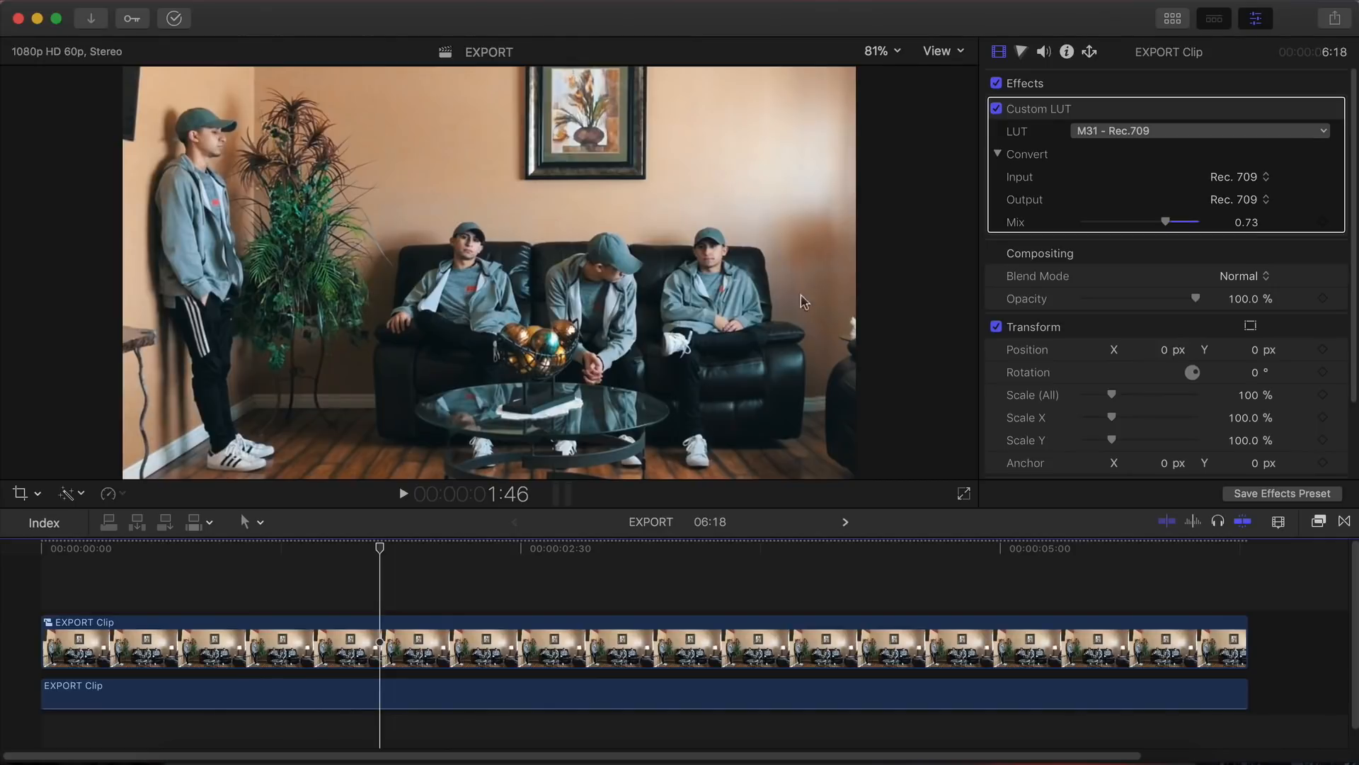
{"action": "key", "text": "space"}
{"action": "left_click", "coordinate": [41, 548]}
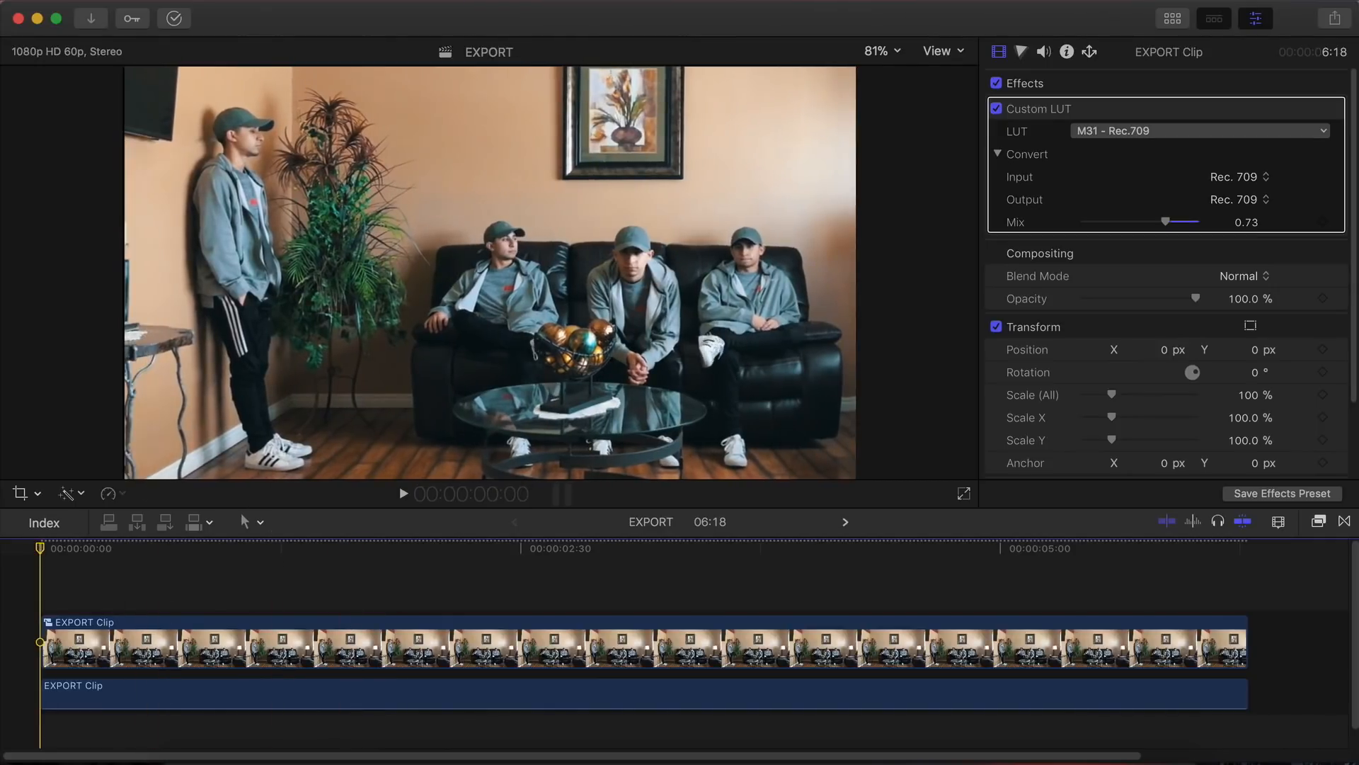
{"action": "key", "text": "space"}
{"action": "left_click", "coordinate": [1255, 20]}
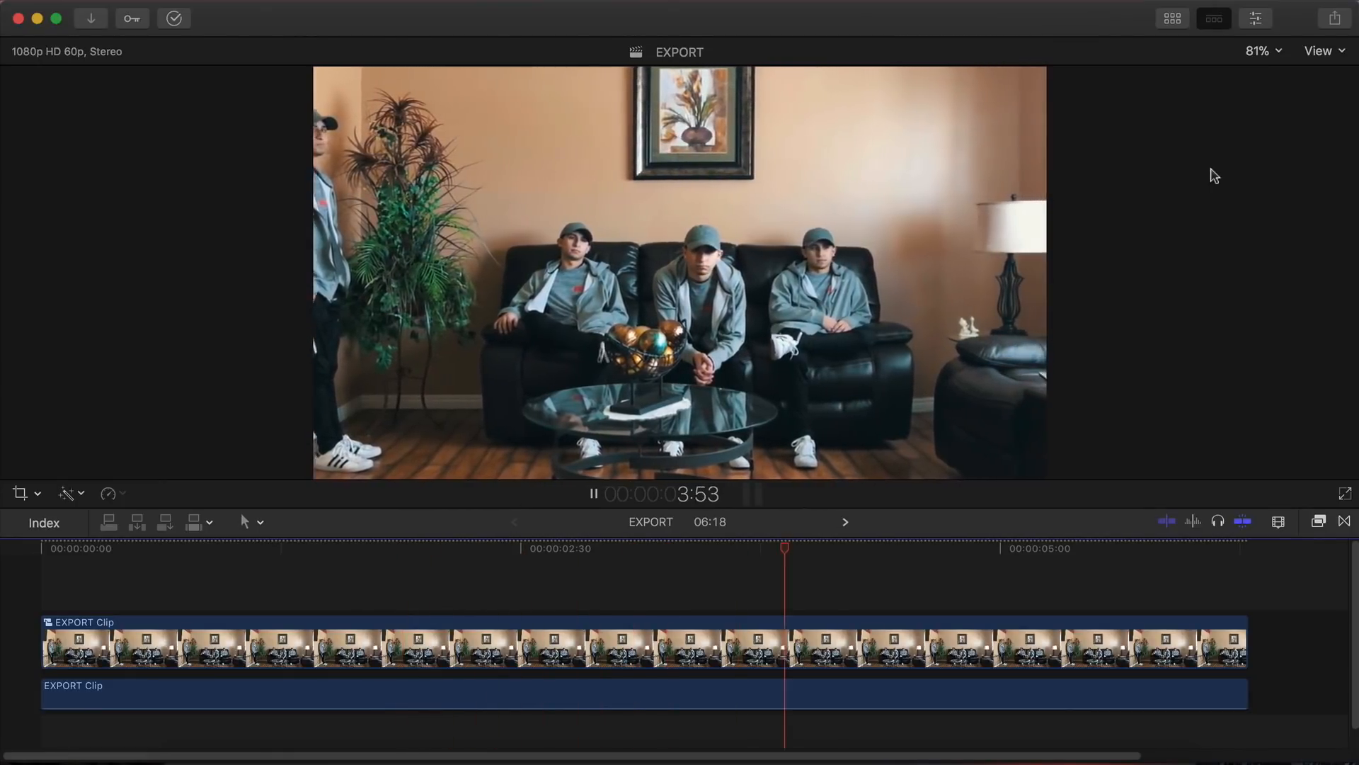
Step: Show the browser and add the ES_Hello Again 3 music track beneath the EXPORT Clip at the timeline's start
{"action": "left_click", "coordinate": [1172, 19]}
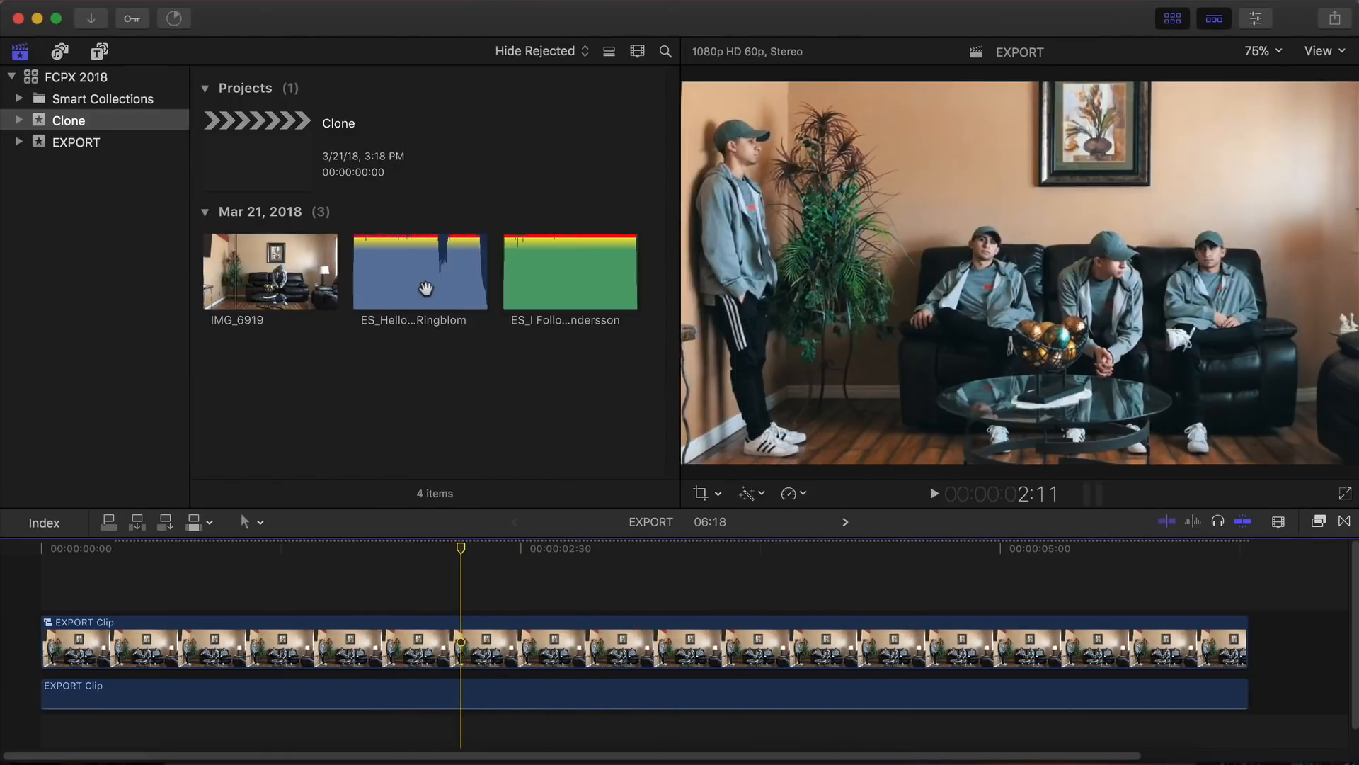
{"action": "left_click", "coordinate": [425, 288]}
{"action": "left_click_drag", "start_coordinate": [422, 282], "coordinate": [91, 737]}
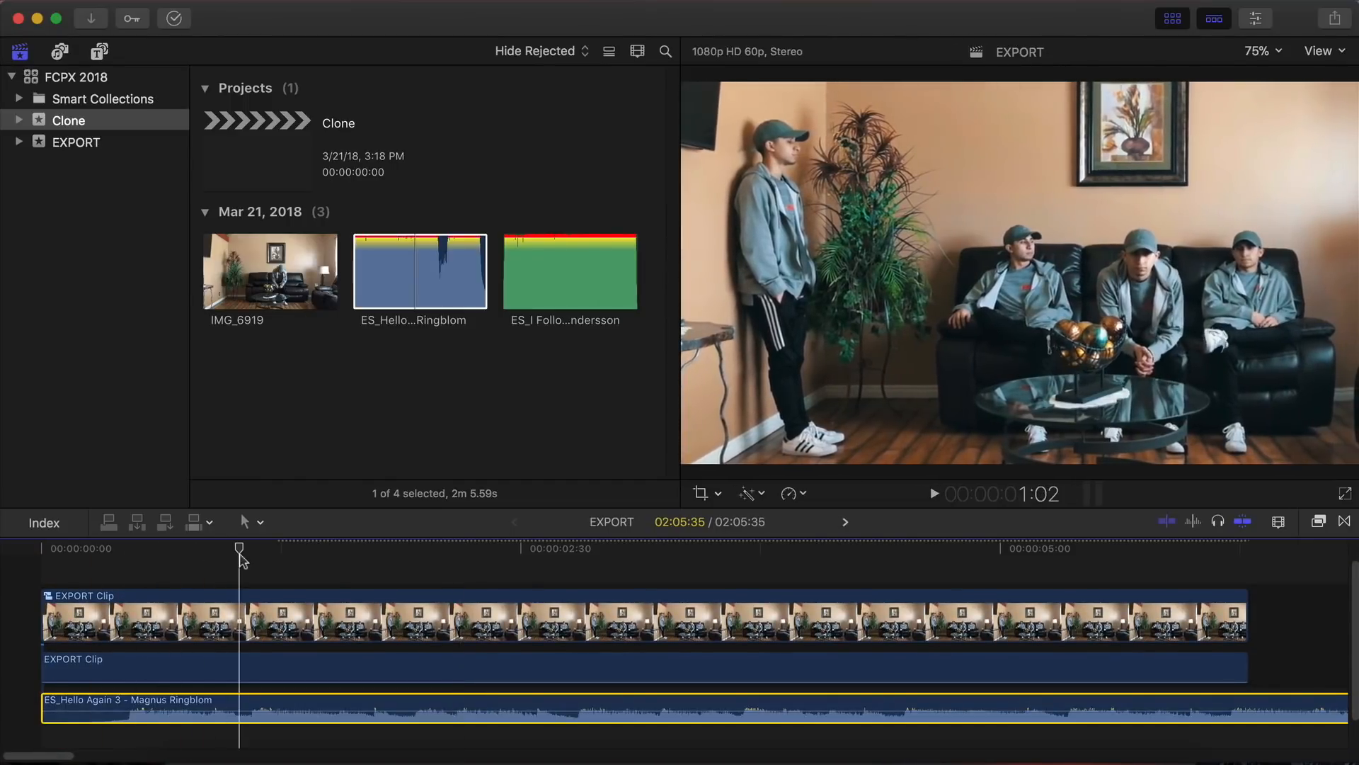
Step: Trim about 5 seconds off the music track's beginning and slide the track back to the start of the timeline
{"action": "left_click", "coordinate": [240, 556]}
{"action": "key", "text": "super+minus"}
{"action": "key", "text": "super+minus"}
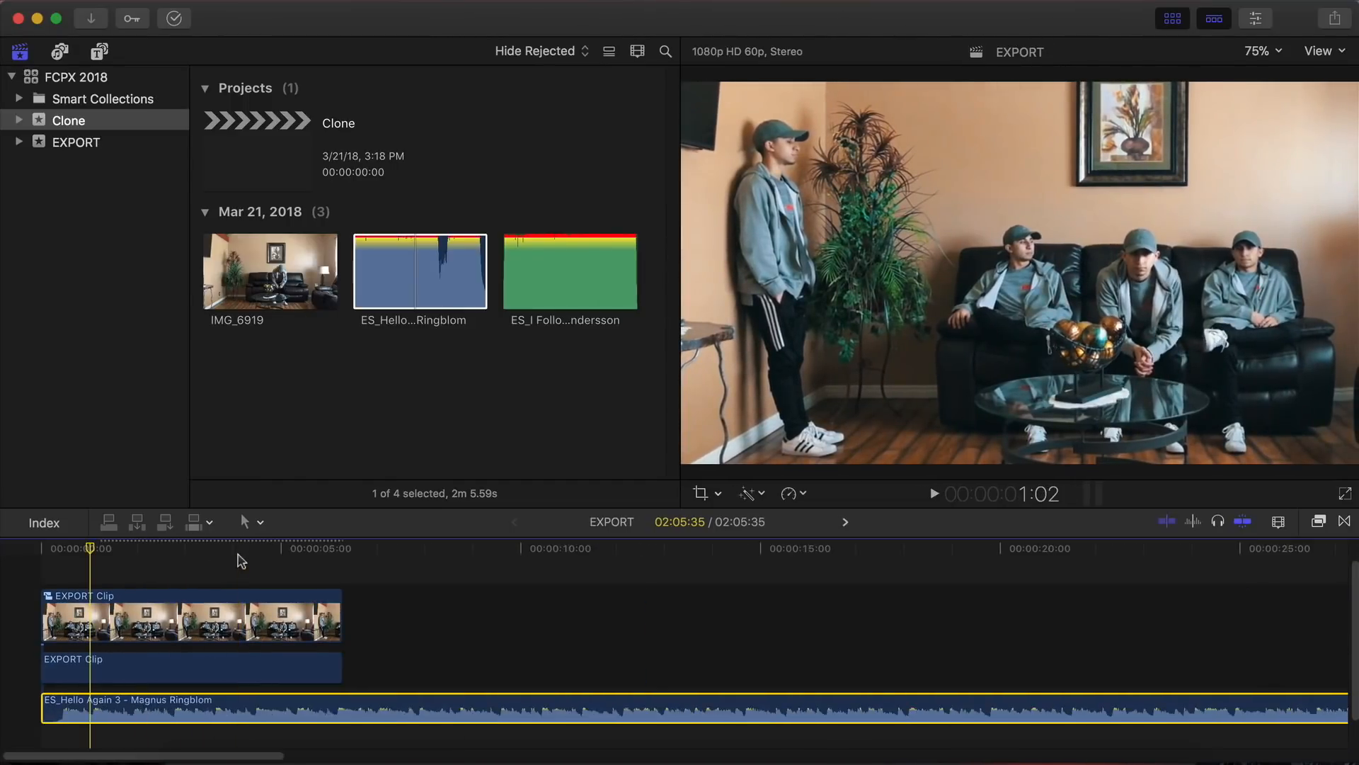
{"action": "left_click_drag", "start_coordinate": [48, 701], "coordinate": [278, 701]}
{"action": "left_click_drag", "start_coordinate": [408, 706], "coordinate": [172, 704]}
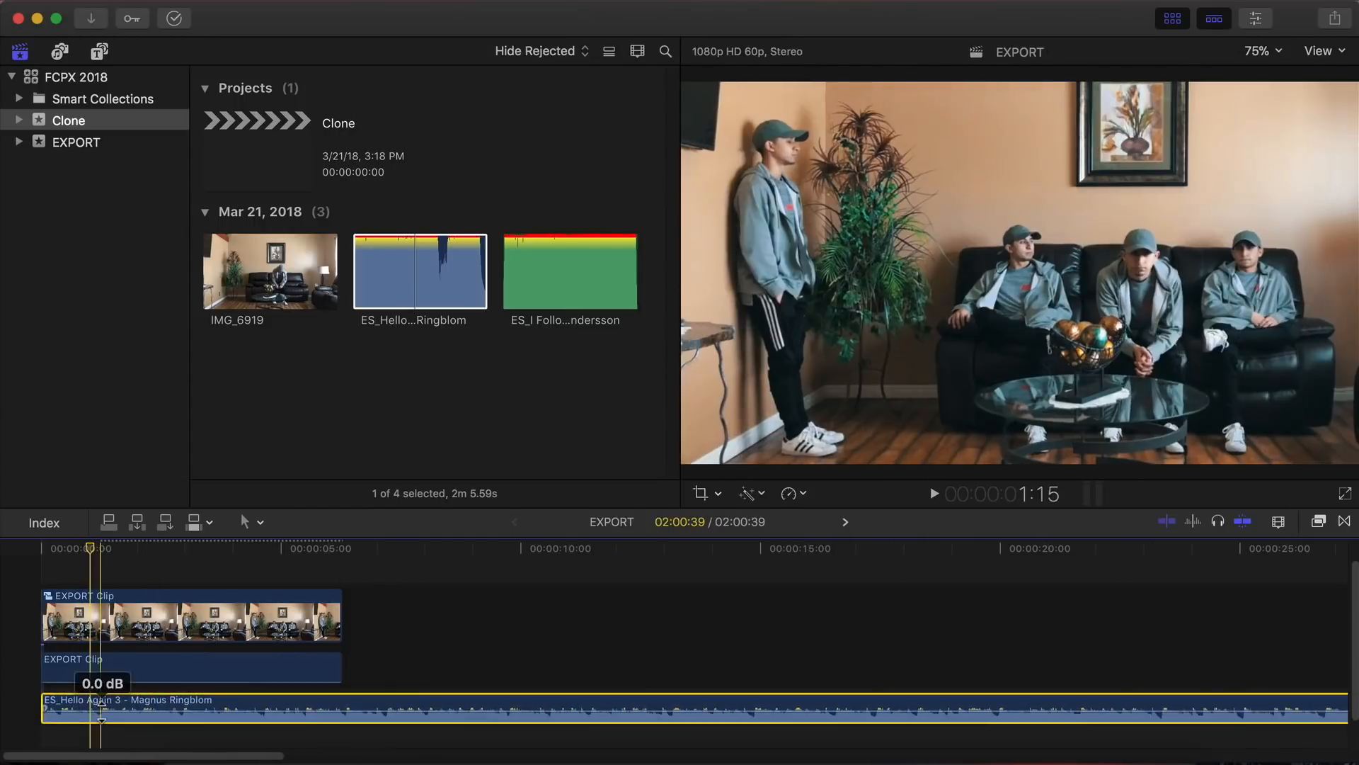
Step: Hide the browser, leave full-screen playback and return the playhead to the start of the project
{"action": "left_click", "coordinate": [1172, 18]}
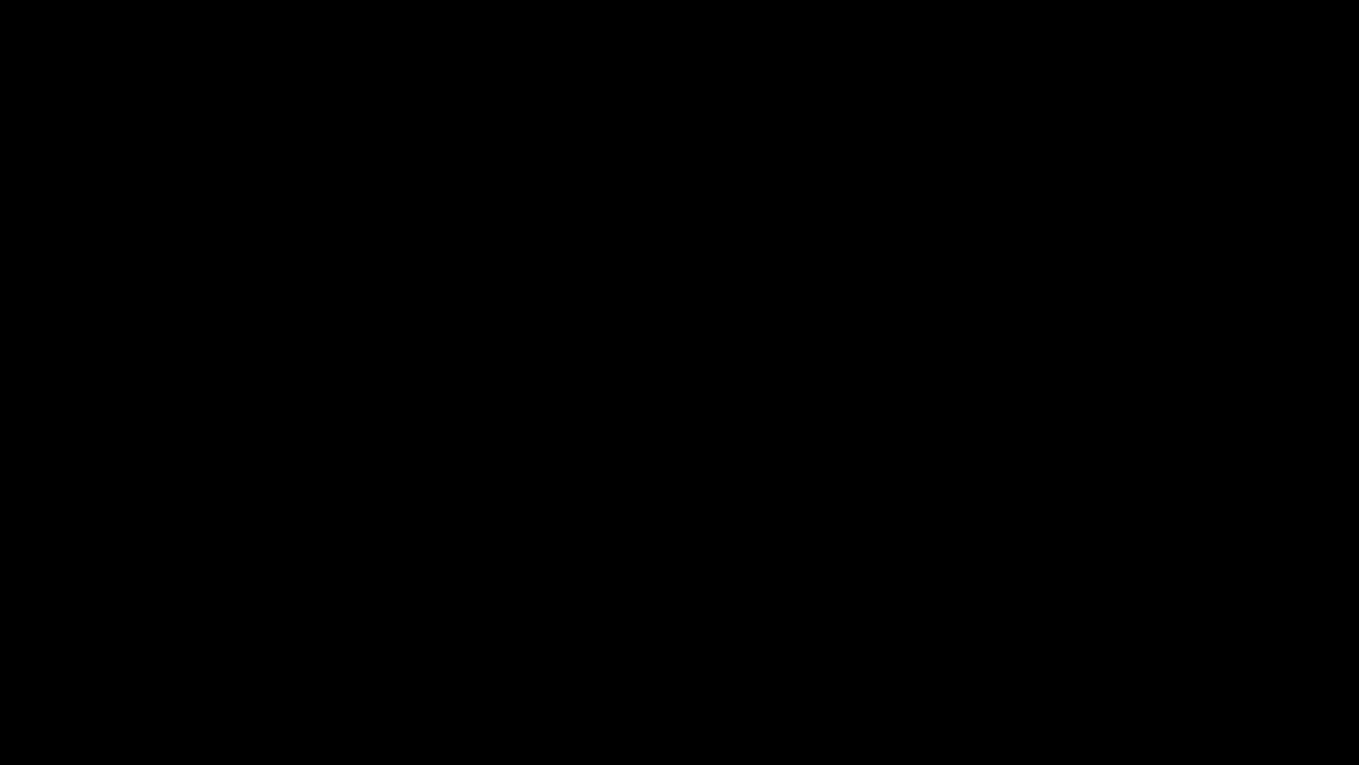
{"action": "key", "text": "Escape"}
{"action": "left_click", "coordinate": [43, 550]}
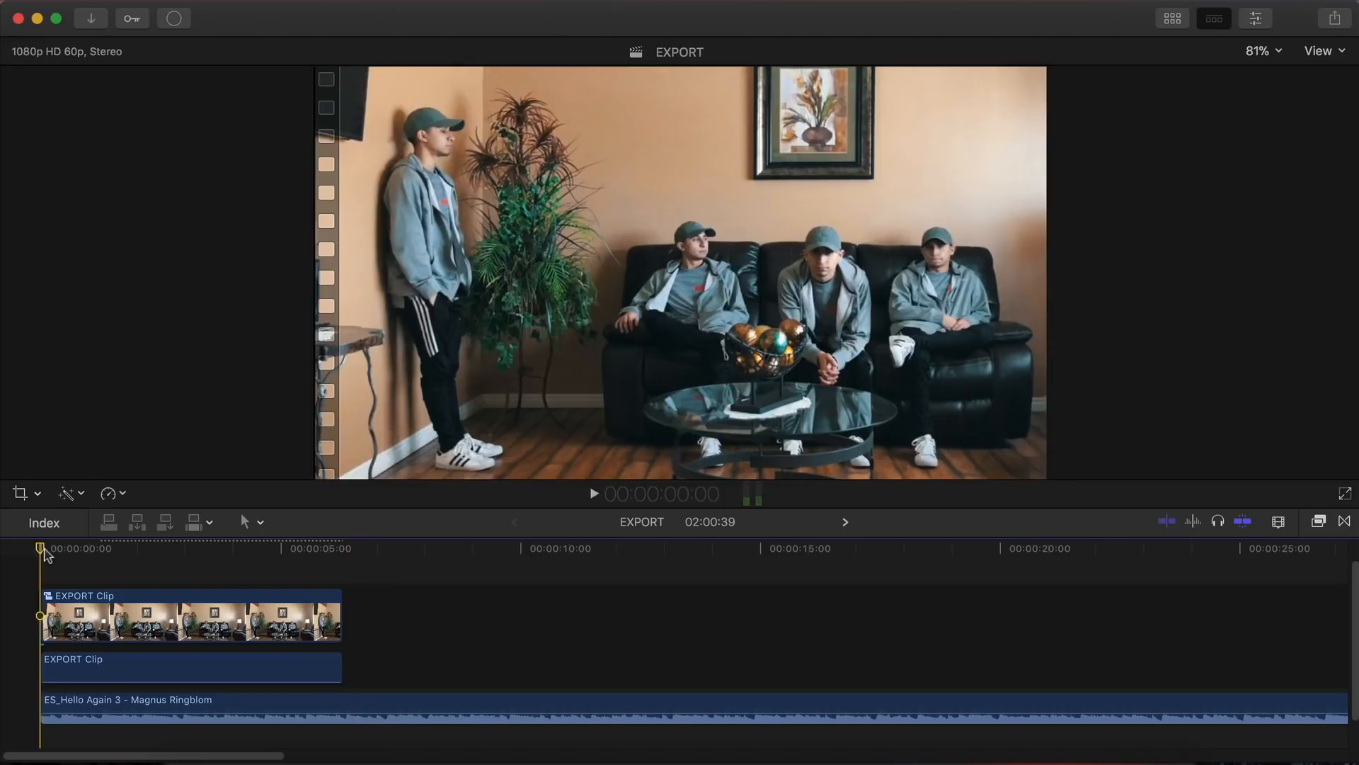